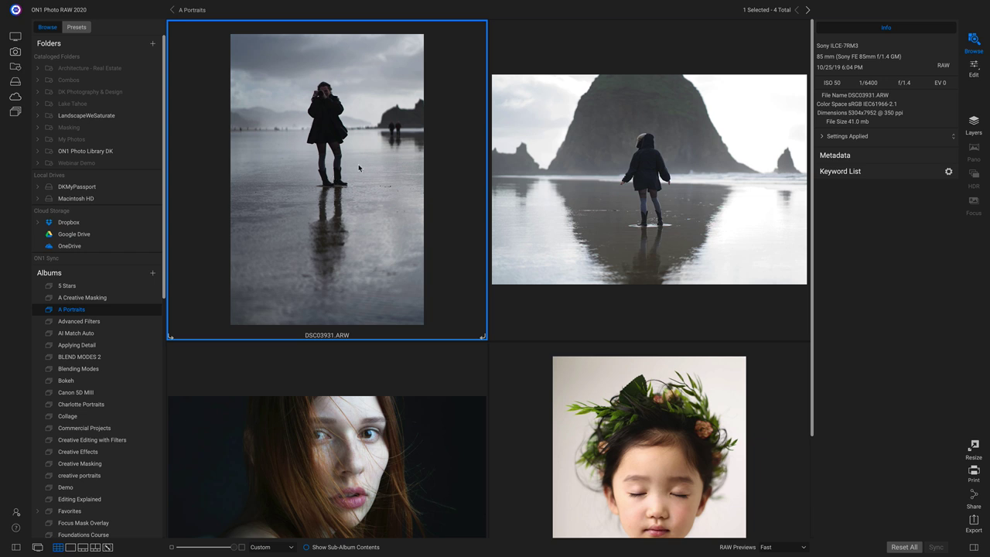
Step: Open the selected beach portrait for developing, set its camera profile to ON1 Landscape, and compare it with the original
mouse_move(362, 146)
key(d)
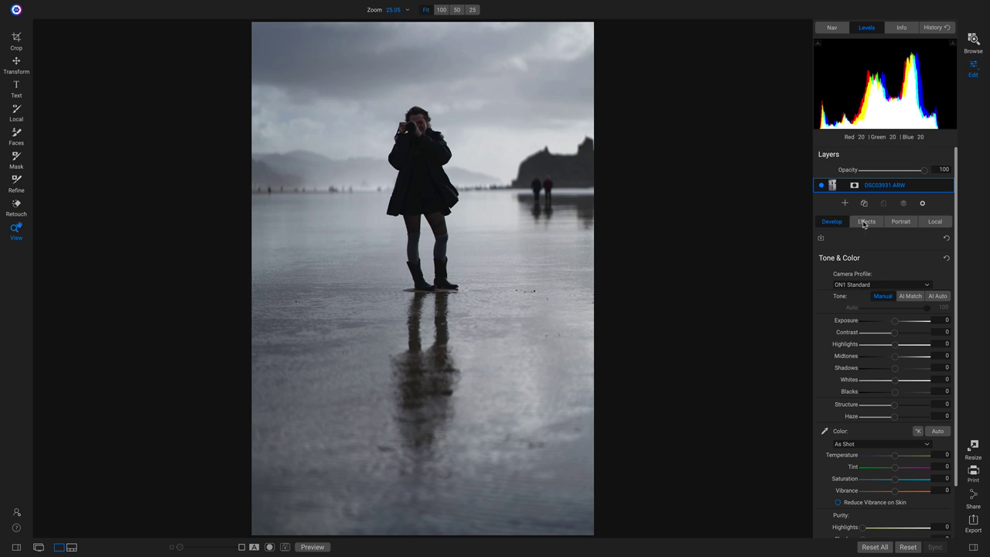
click(883, 286)
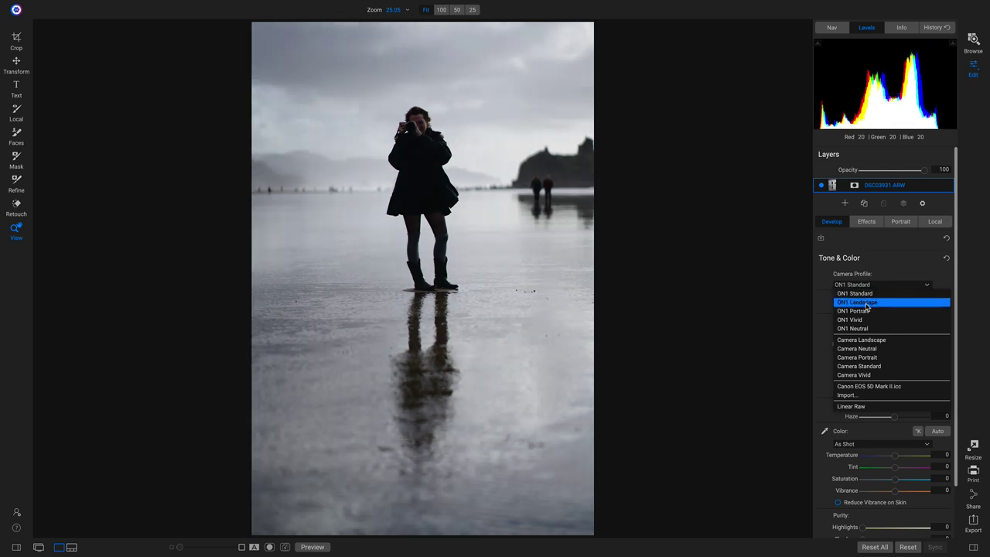
click(866, 306)
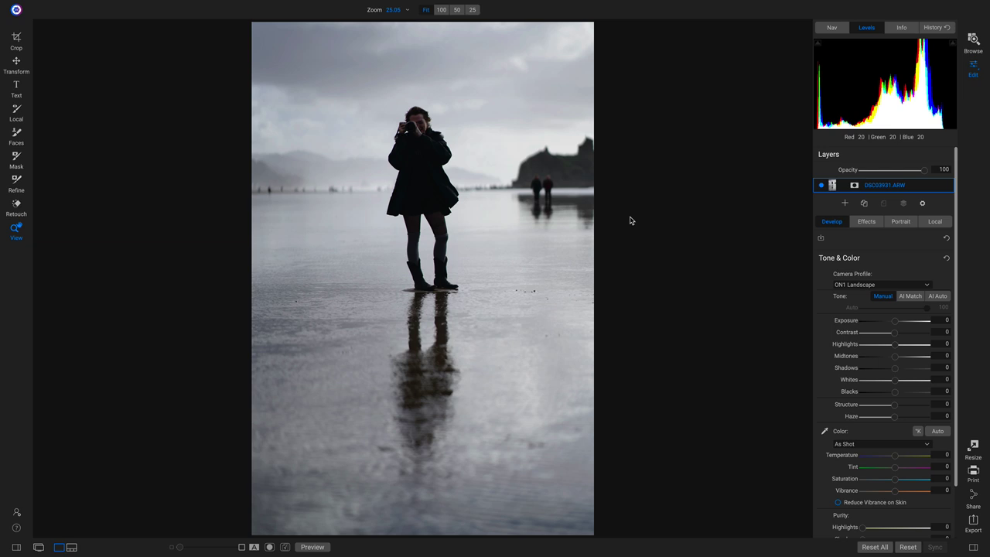
key(backslash)
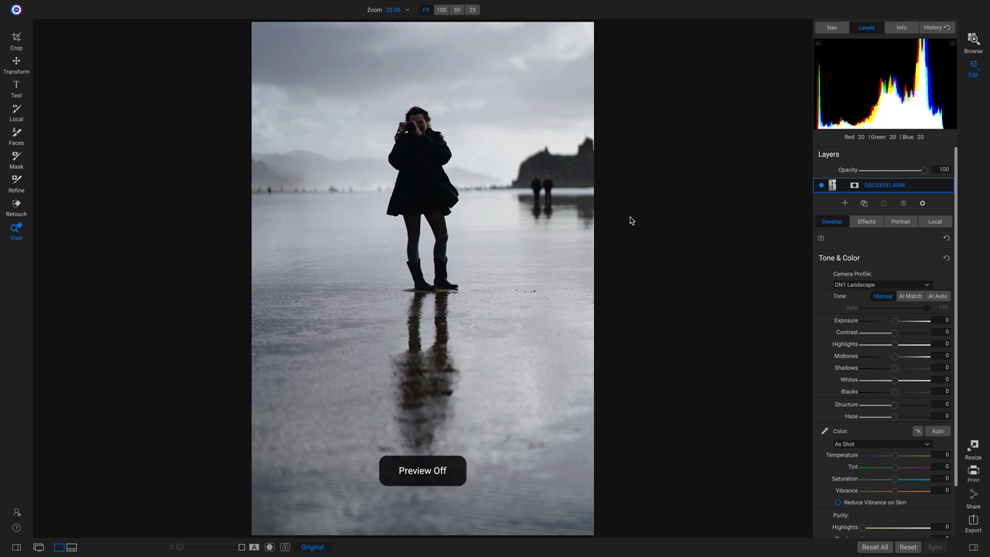
key(backslash)
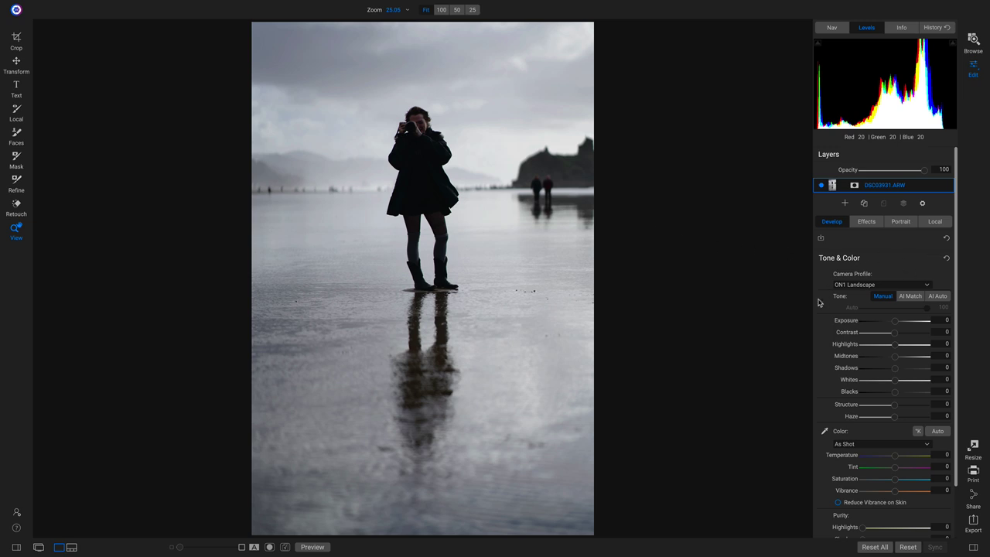
Step: Try a lower exposure, reset it to 0, and inspect the woman's face and coat at 100% zoom
drag(896, 325, 892, 328)
double_click(892, 327)
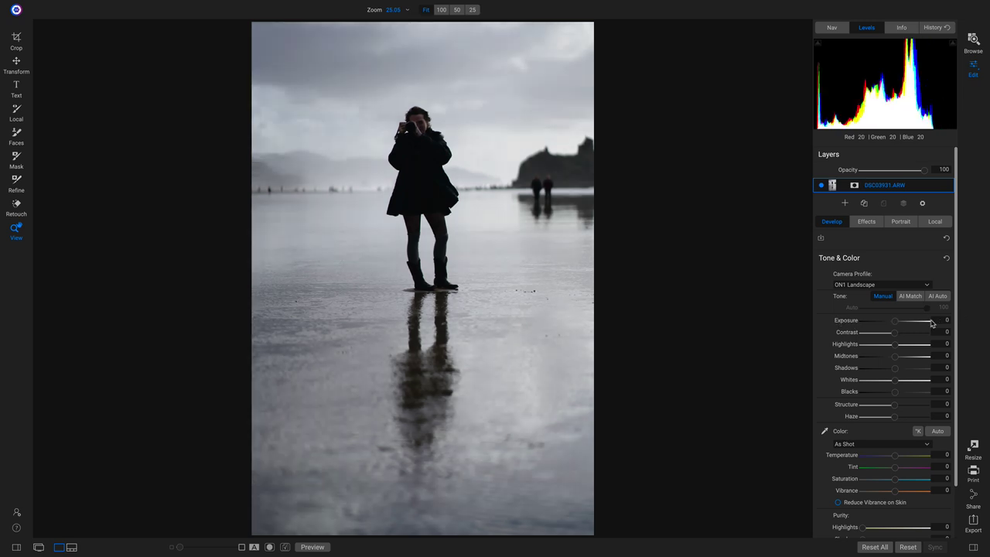
click(430, 116)
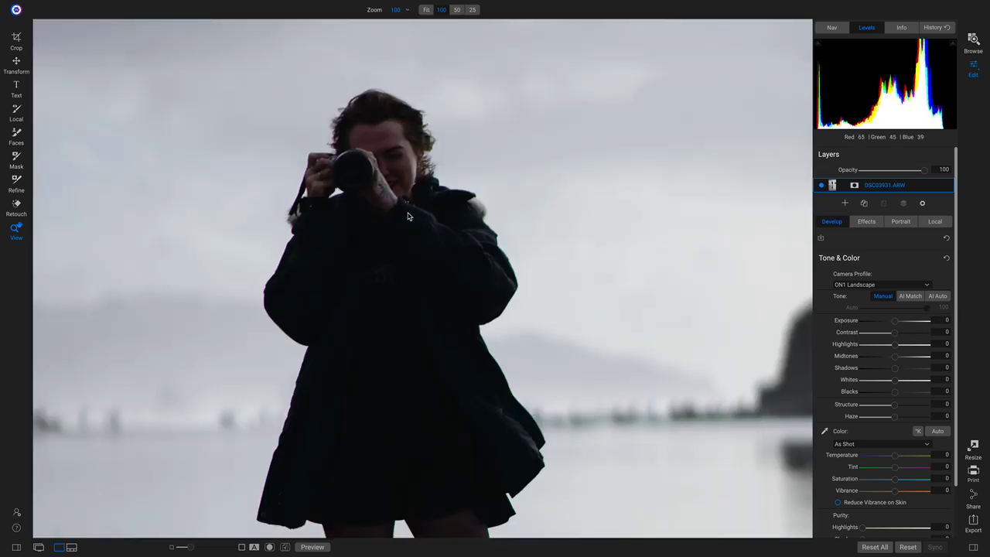
scroll(422, 188, down, 2)
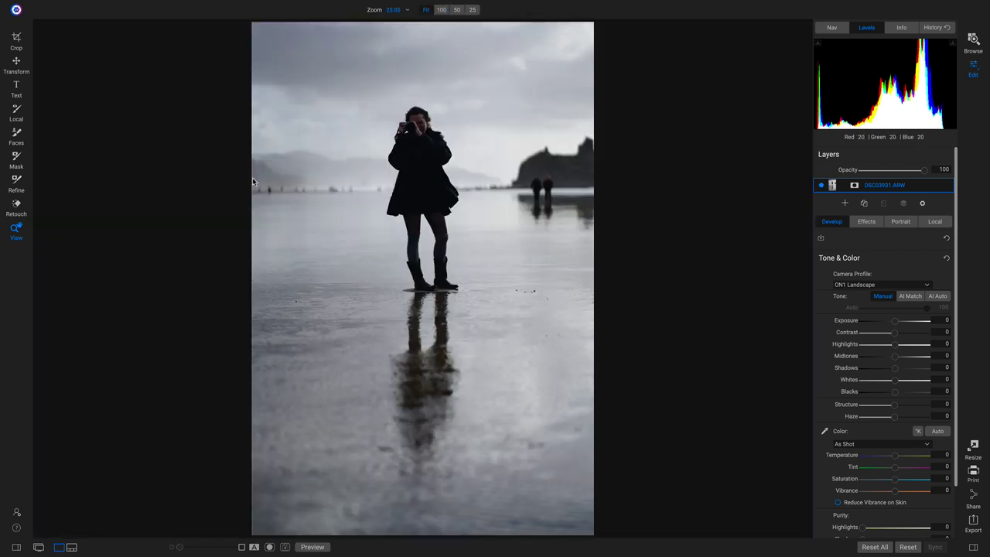
click(239, 178)
Step: Raise the photo's Contrast to 21 and its Midtones to 25
drag(894, 335, 900, 338)
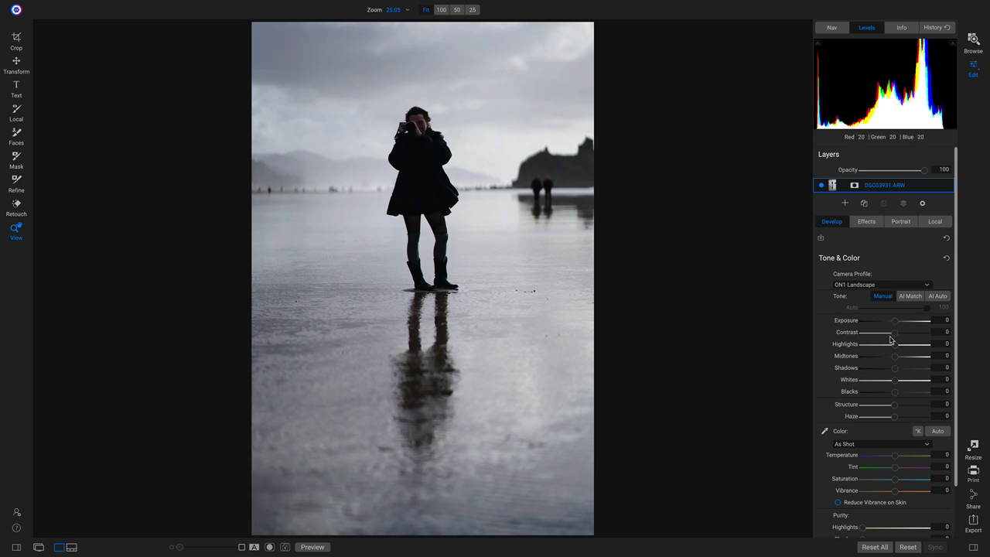
drag(899, 338, 901, 339)
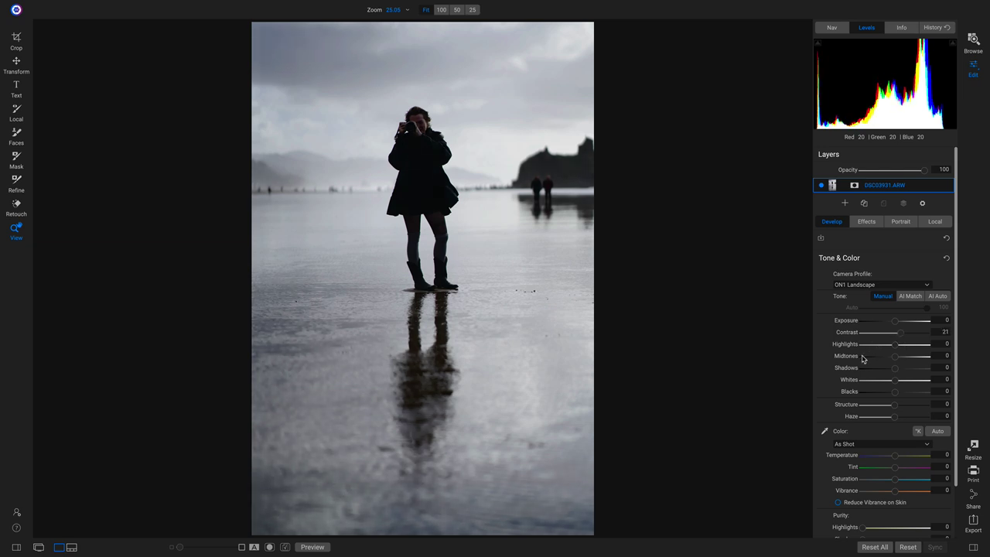
drag(895, 357, 900, 361)
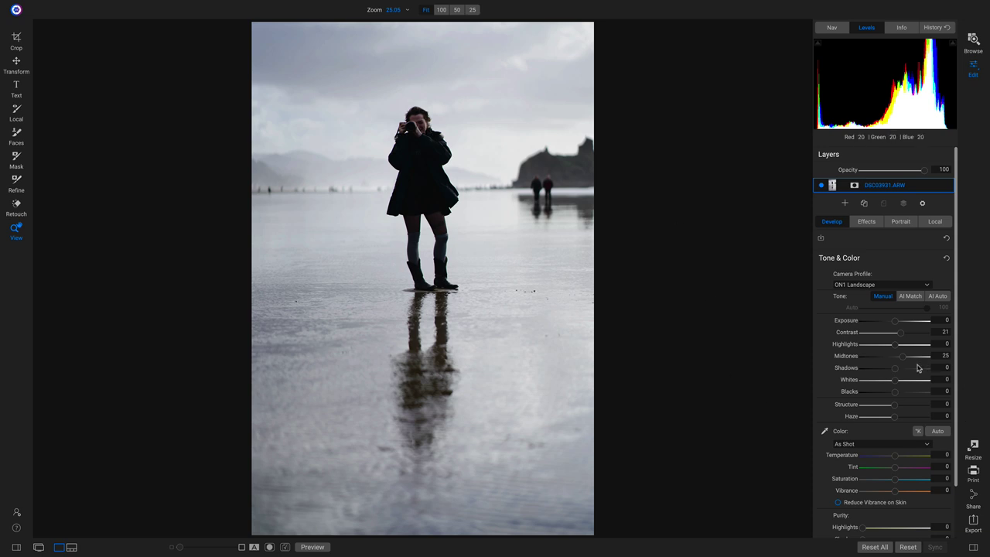
Step: Raise Shadows to 7 and Whites to 18, and compare the tone adjustments with the original photo
drag(896, 370, 897, 370)
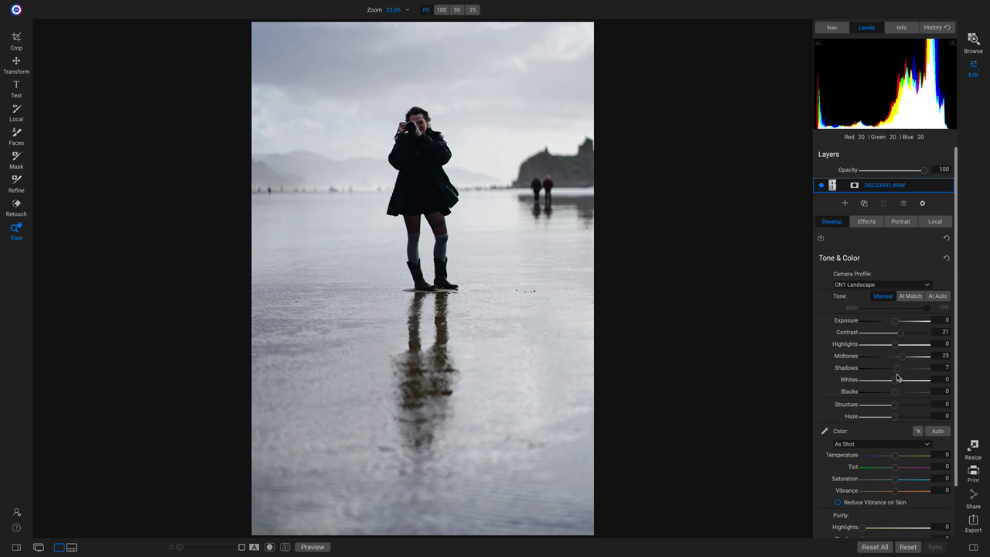
drag(895, 385, 899, 384)
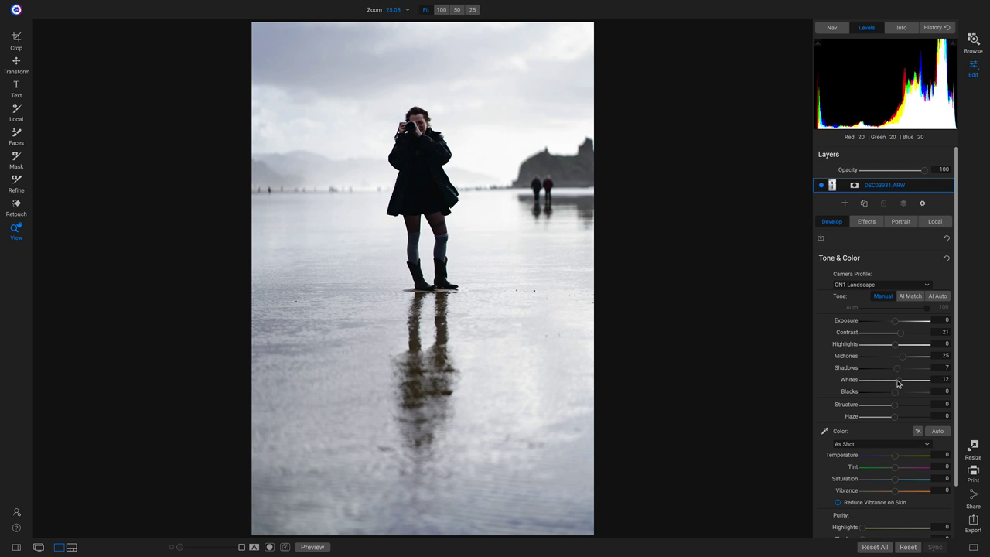
drag(898, 384, 900, 384)
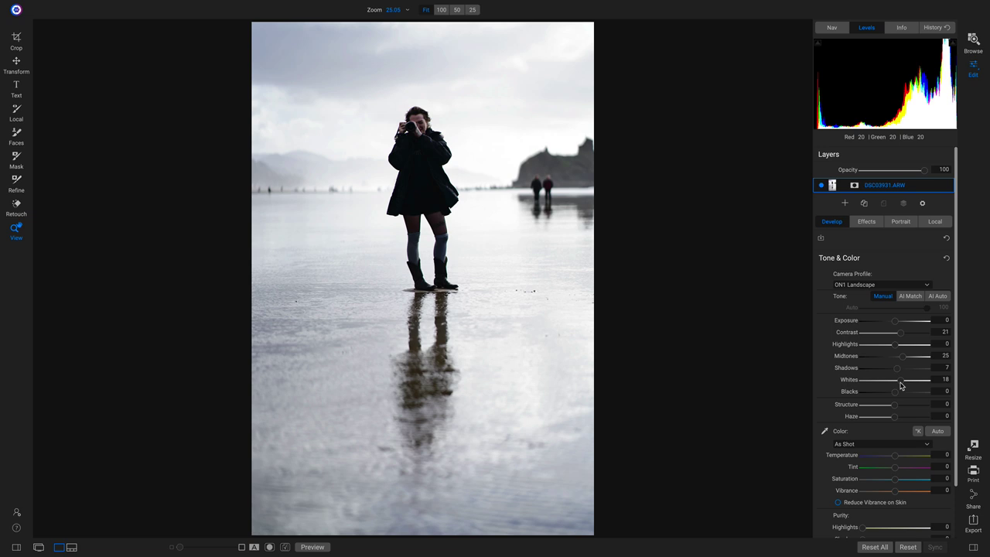
key(backslash)
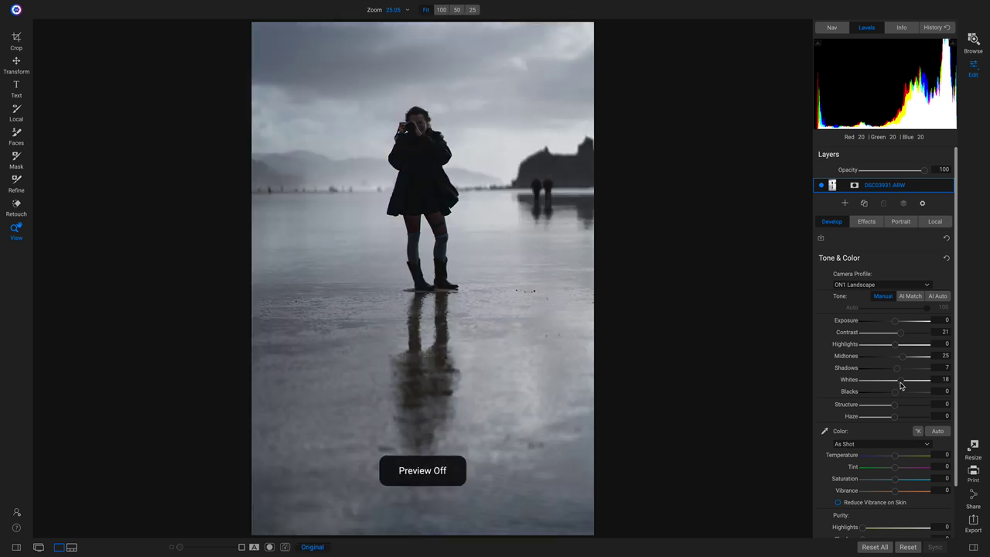
key(backslash)
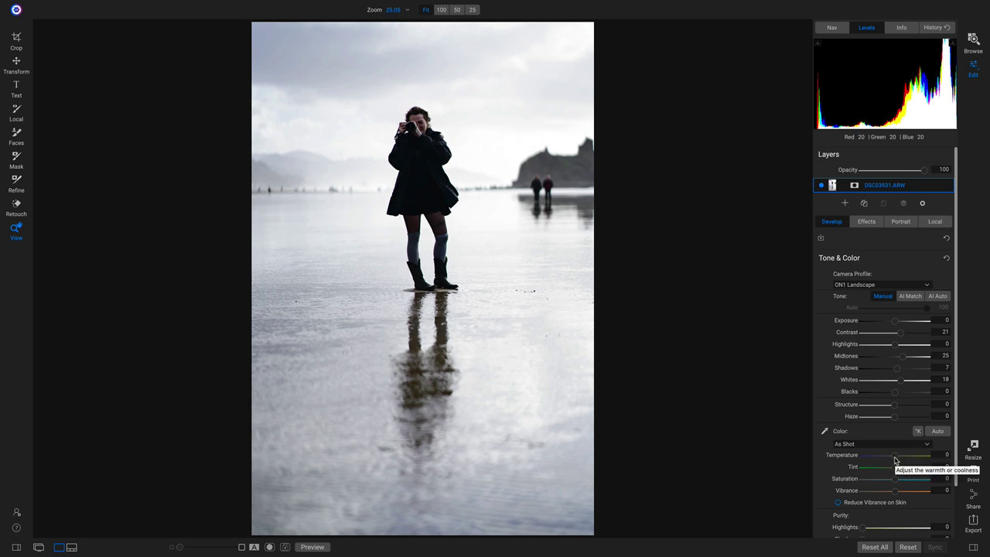
Step: Warm the photo by setting the color Temperature to 12, and compare it with the original
drag(894, 460, 900, 461)
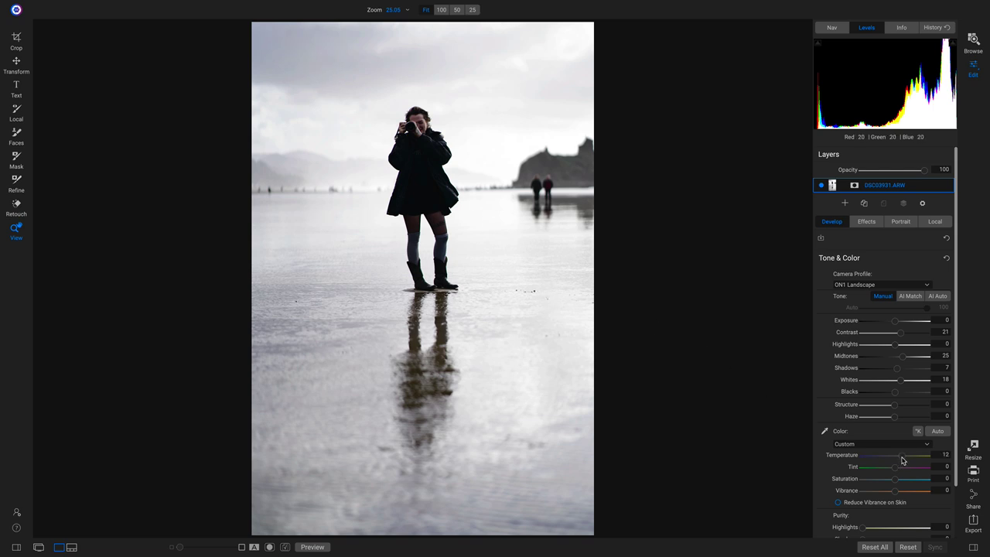
key(backslash)
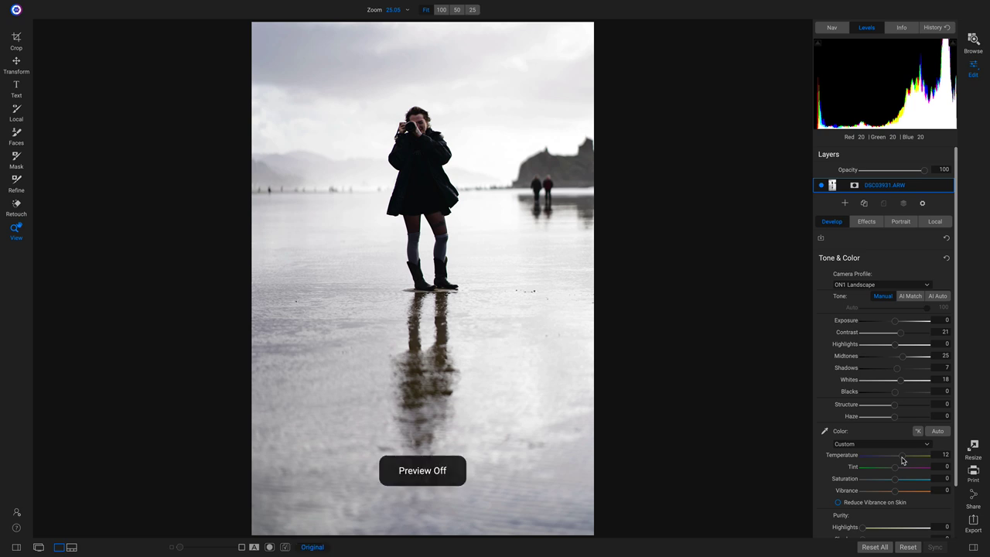
key(backslash)
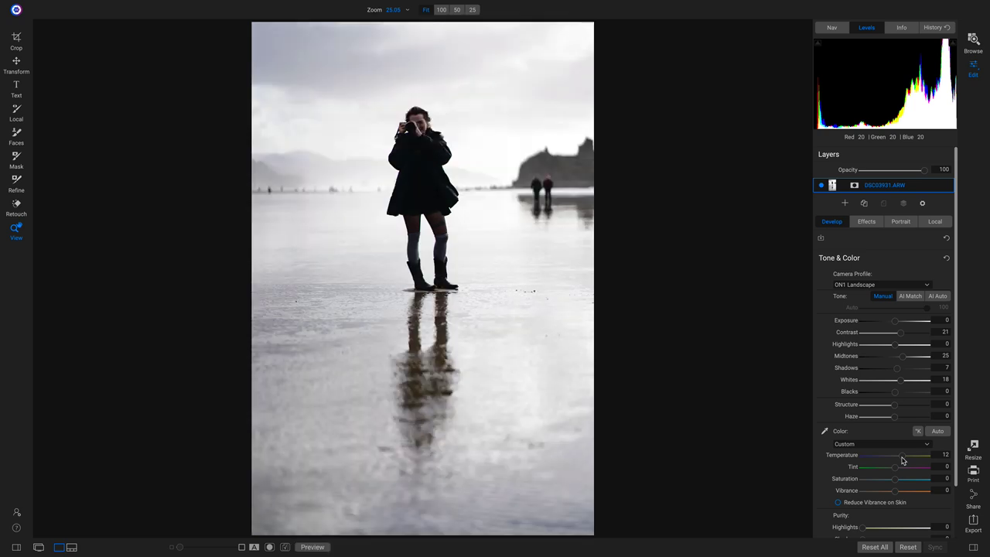
Step: Enable the Transform adjustments and set the Vertical correction to 45
scroll(900, 460, down, 2)
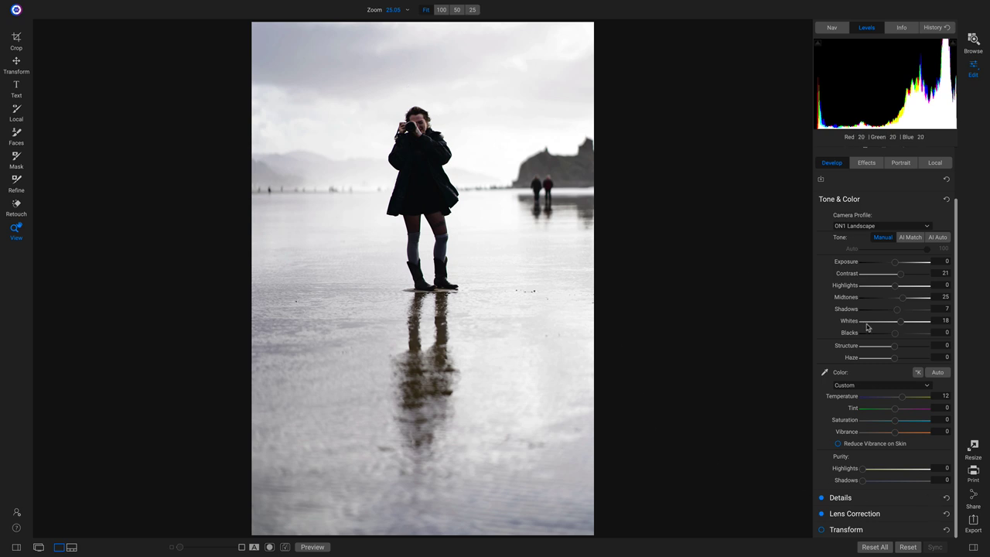
click(843, 531)
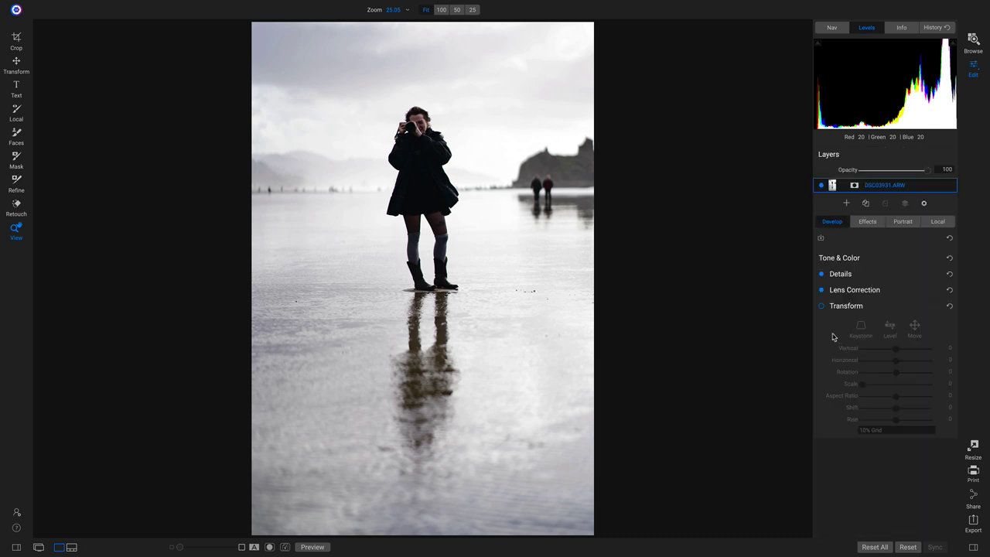
click(822, 307)
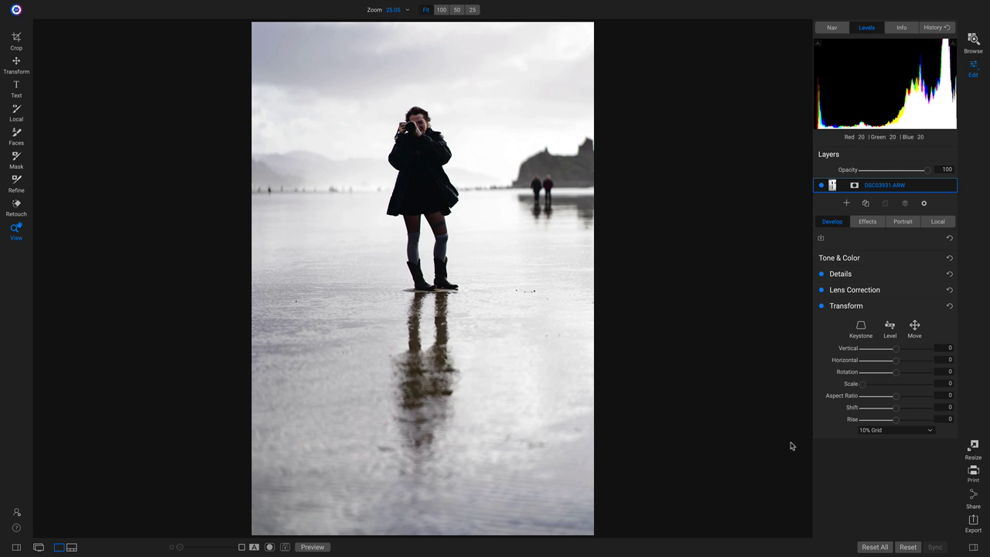
drag(895, 353, 911, 353)
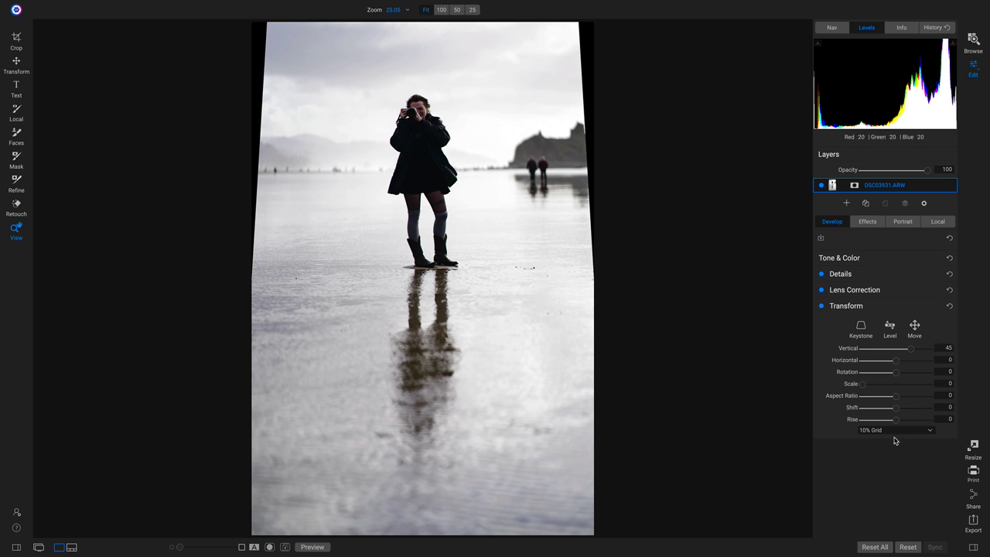
Step: Set the transform's Scale to 7 and Aspect Ratio to 3, and check the before-and-after preview
click(863, 387)
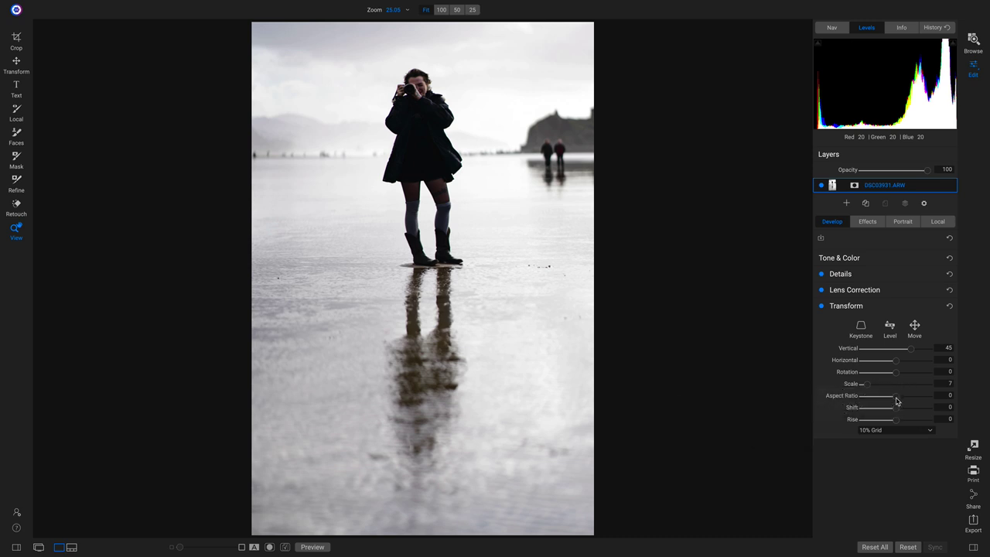
drag(896, 400, 895, 399)
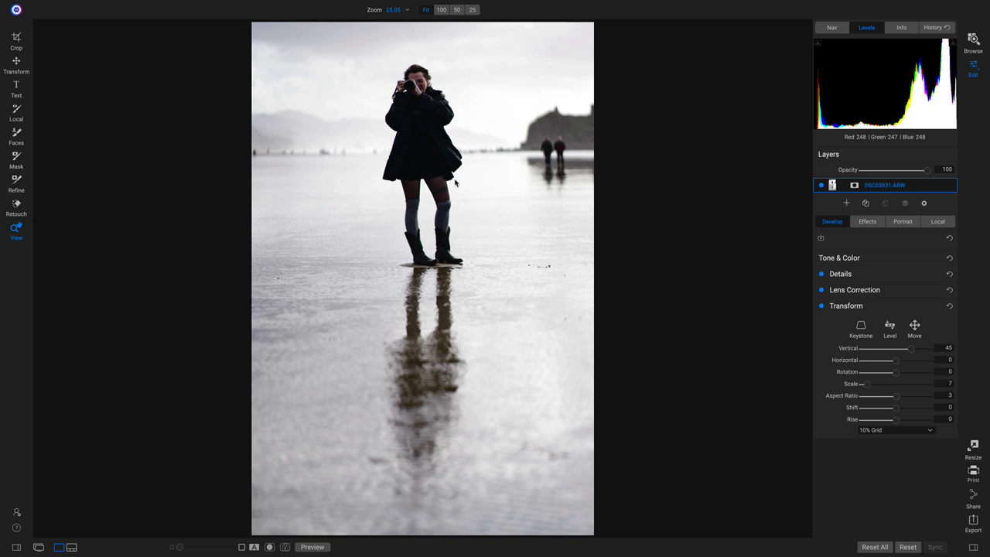
key(backslash)
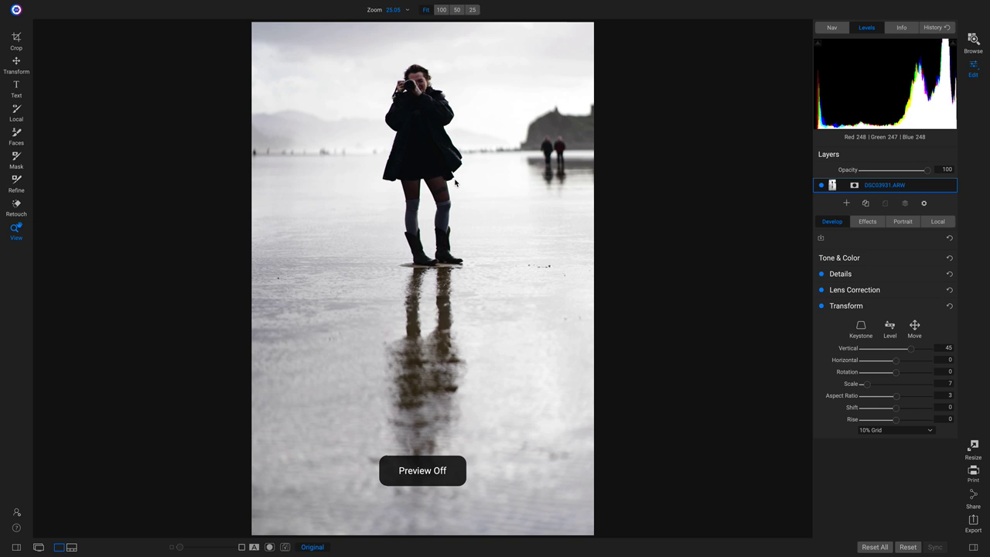
key(backslash)
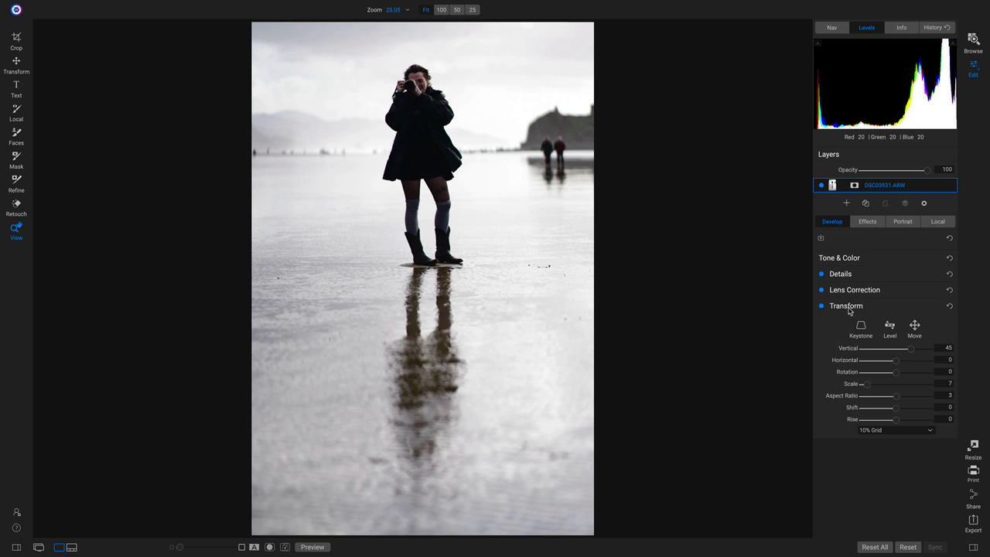
Step: Switch the Transform adjustments off and on to compare their effect, and set the Scale to 8
click(822, 307)
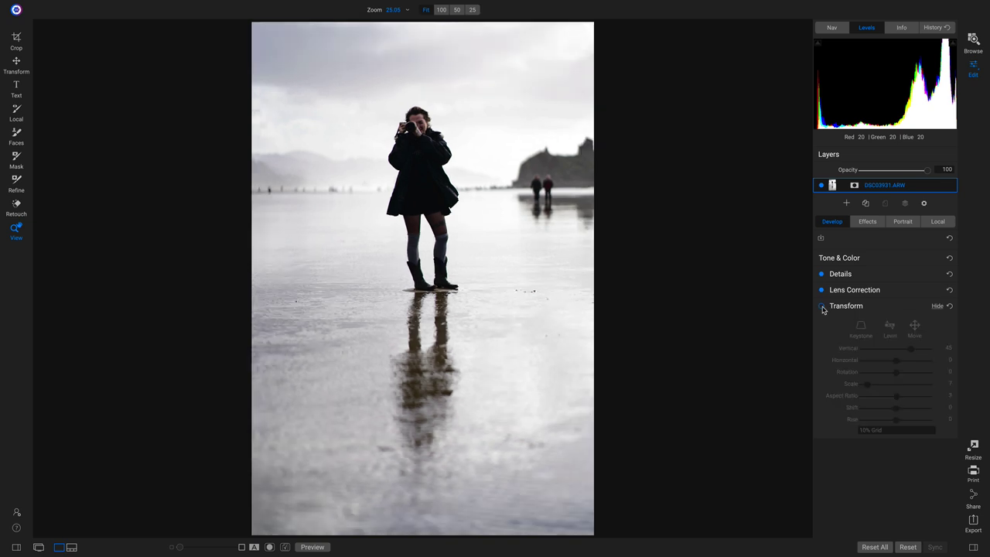
click(822, 307)
click(822, 306)
click(822, 306)
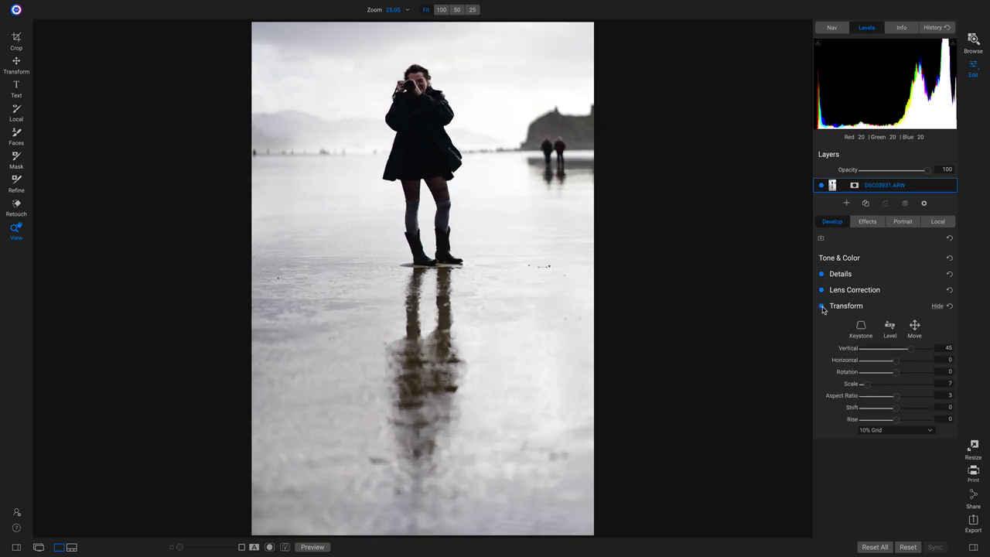
click(867, 387)
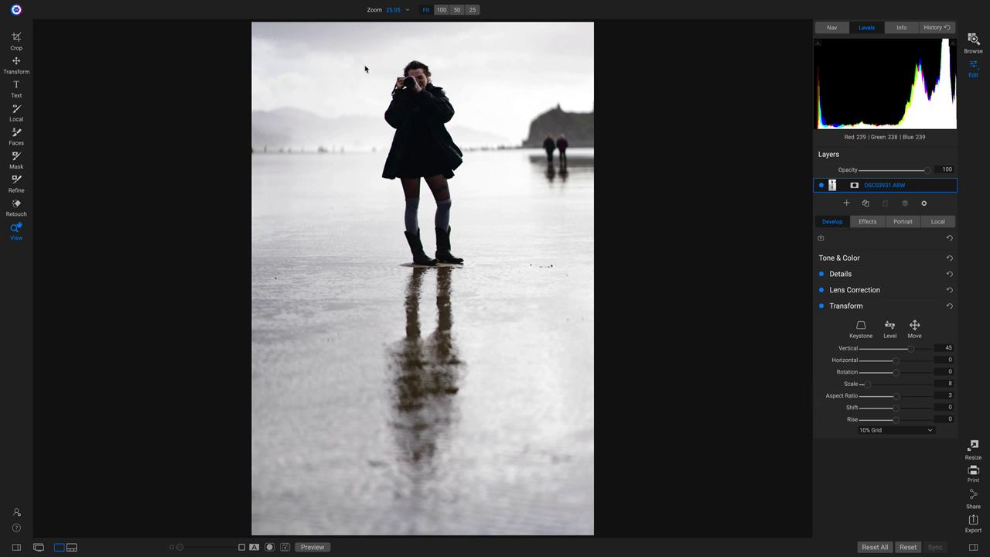
Step: Start cropping the photo, try the 4x5 (8x10) ratio, and switch the crop to Original Ratio
key(c)
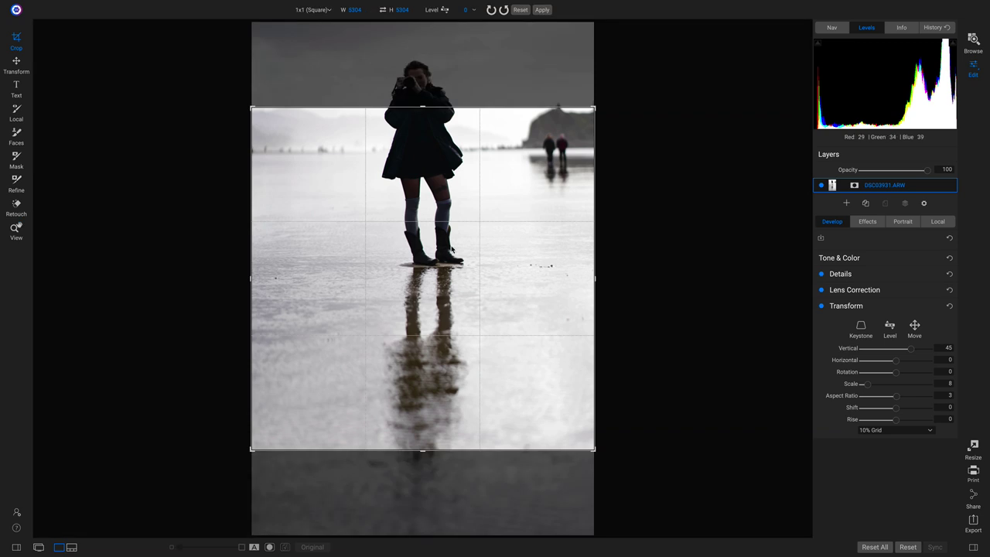
click(324, 10)
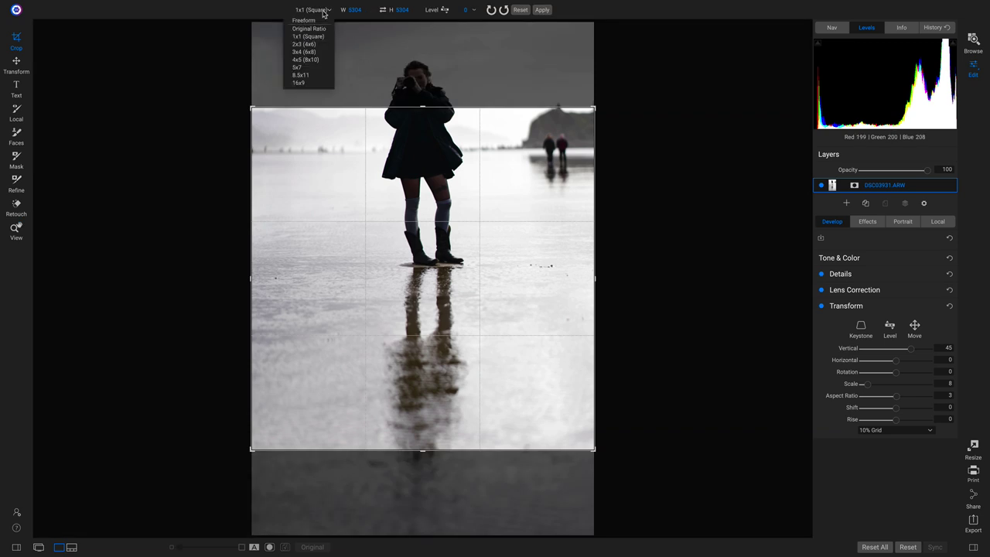
click(312, 60)
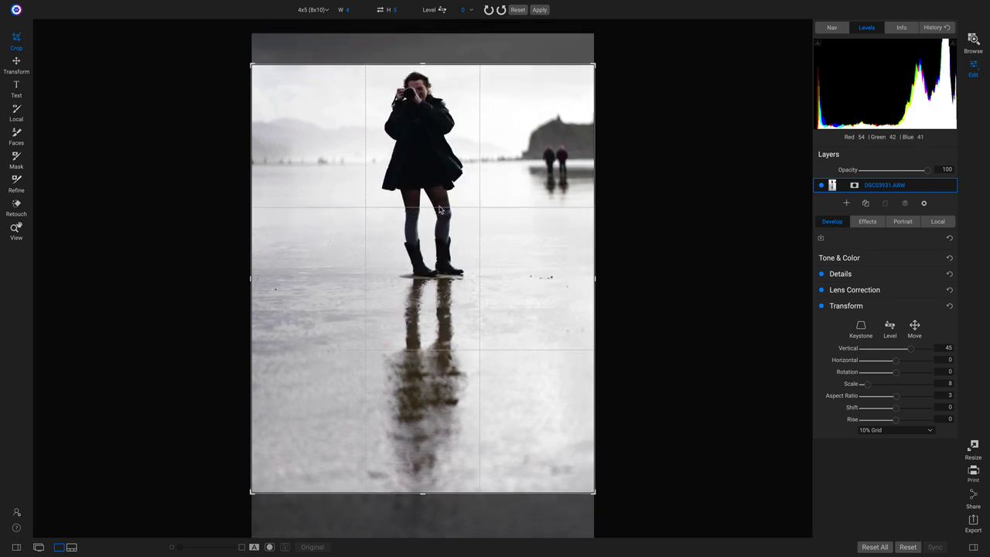
click(317, 12)
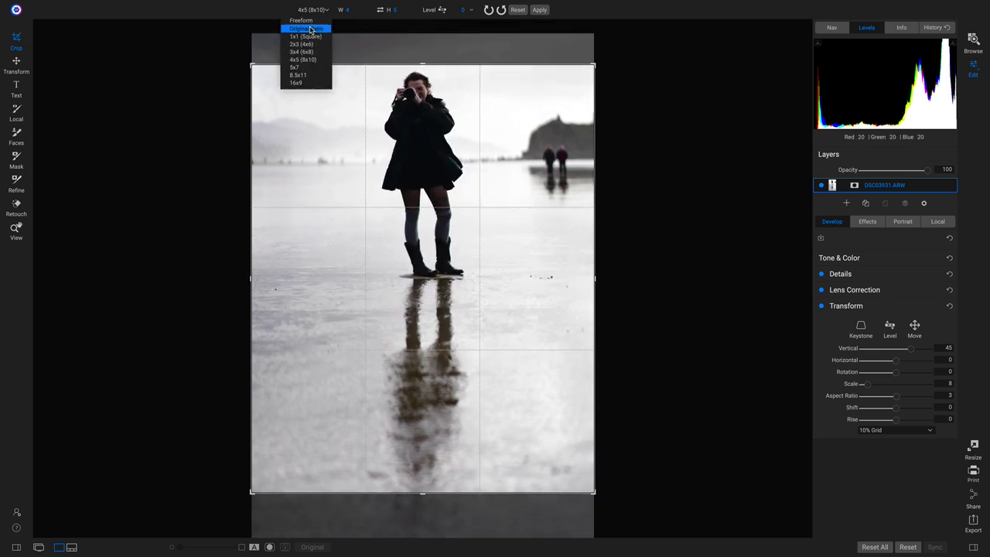
click(311, 29)
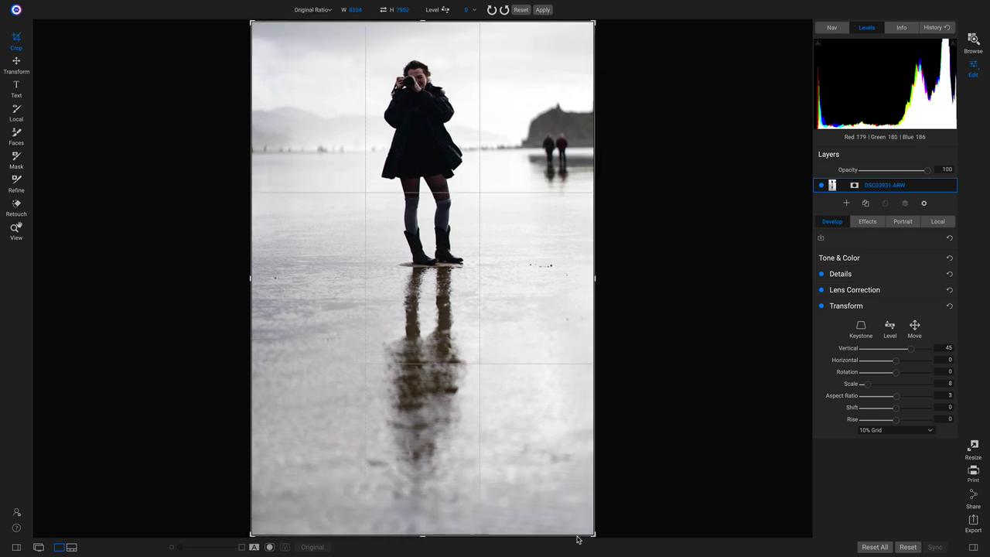
Step: Tighten the crop around the woman and her reflection, level it by 1 degree along the horizon, and apply it
drag(594, 538, 584, 516)
drag(519, 412, 505, 414)
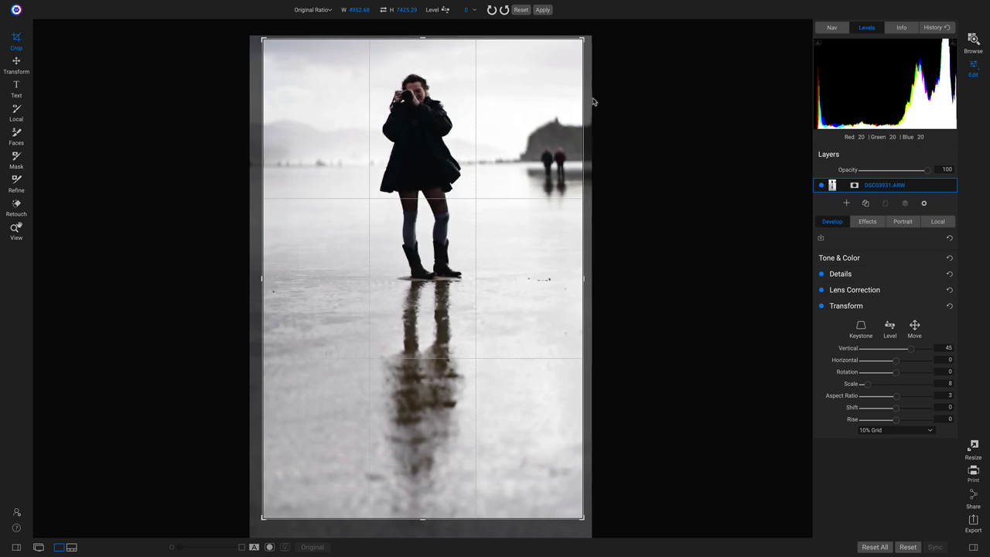
drag(584, 39, 577, 47)
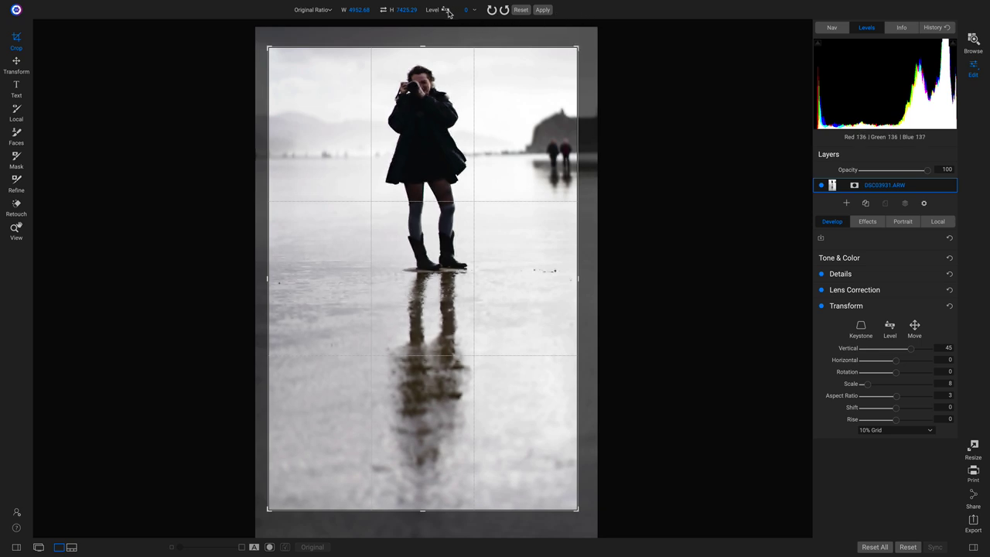
drag(283, 160, 603, 154)
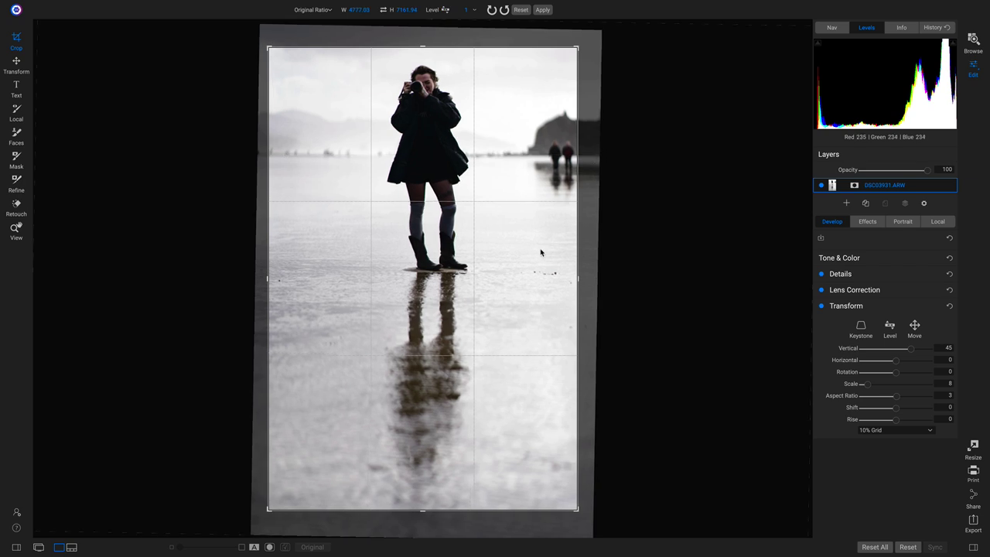
key(z)
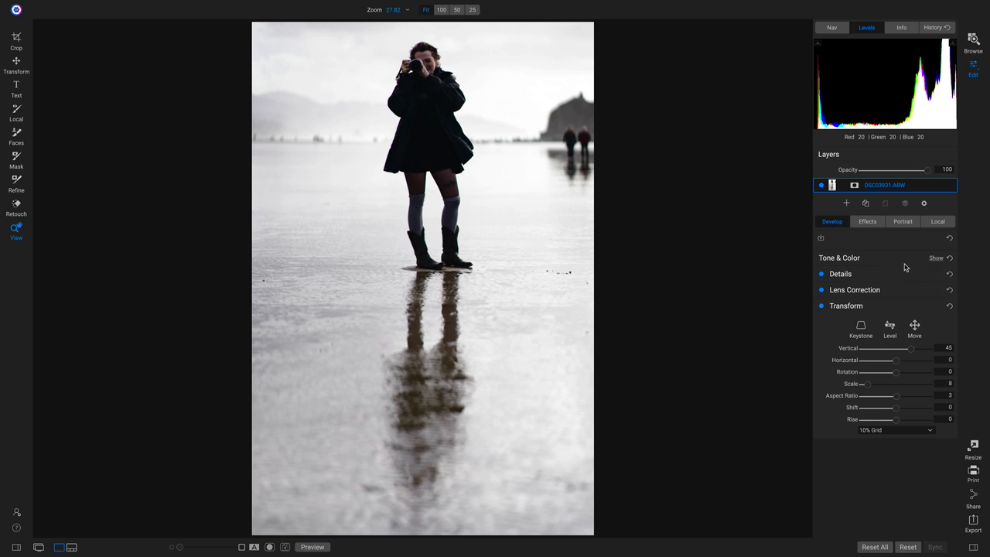
Step: Try the Black & White effects filter on the photo and remove it
click(867, 223)
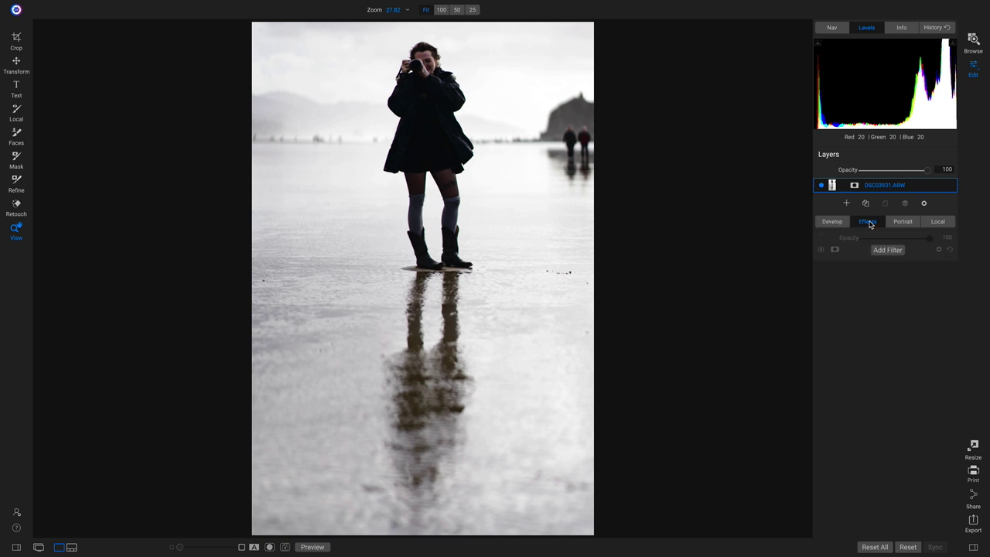
click(888, 250)
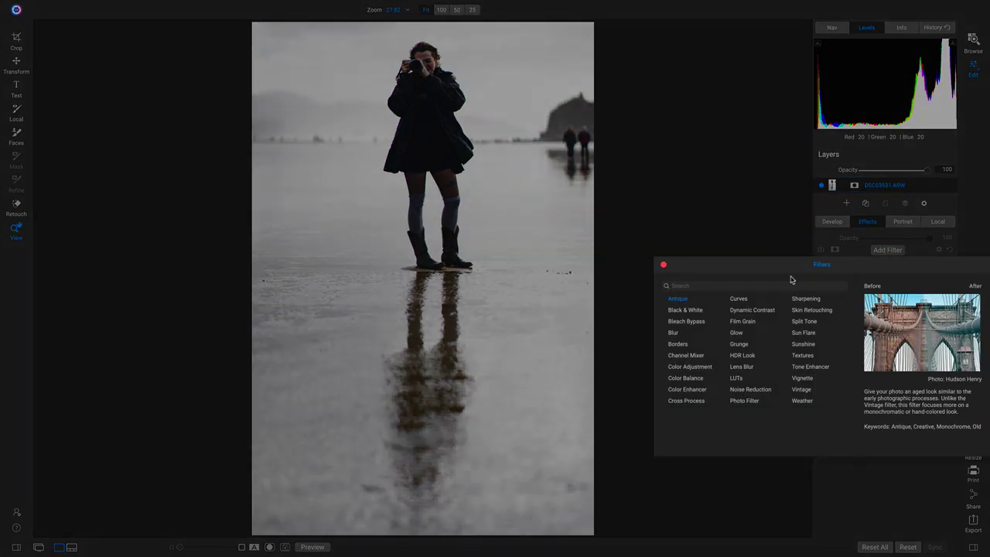
mouse_move(673, 313)
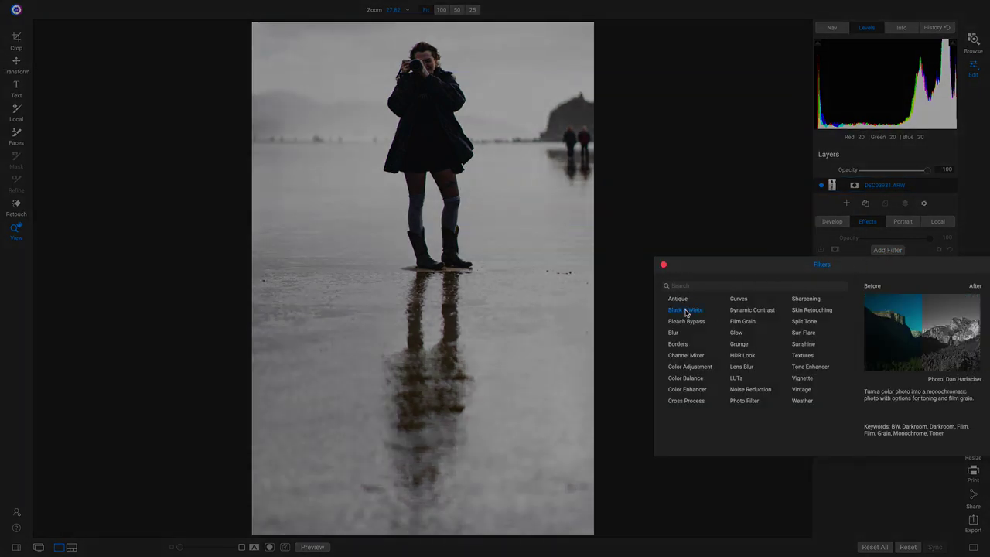
click(685, 310)
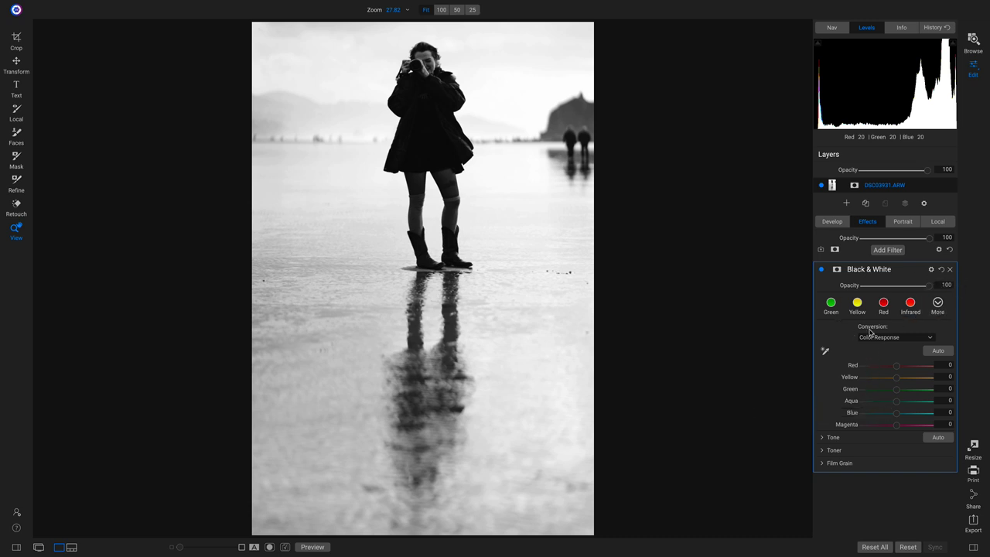
click(949, 269)
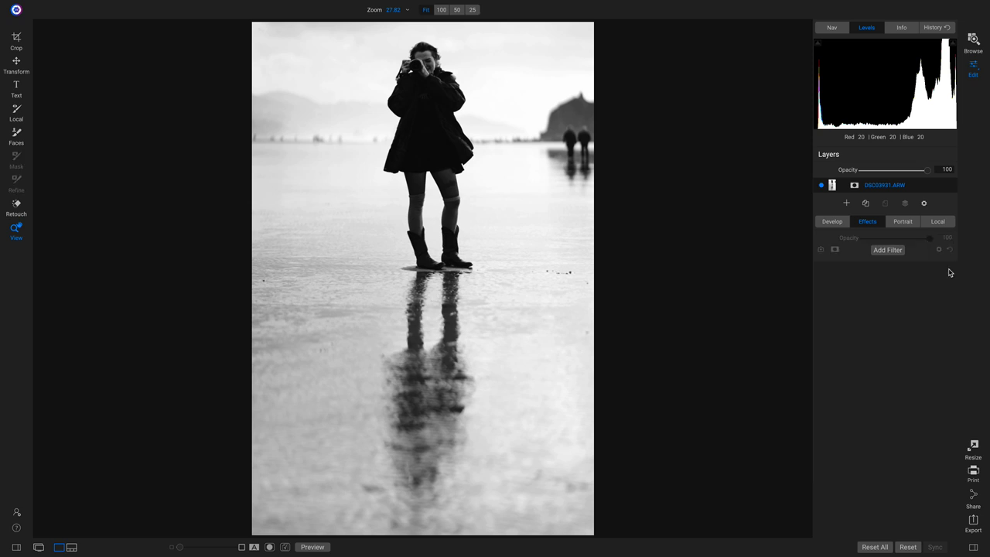
Step: Try the LUTs filter with the Black and White category, browse its LUTs, and remove the filter
click(890, 250)
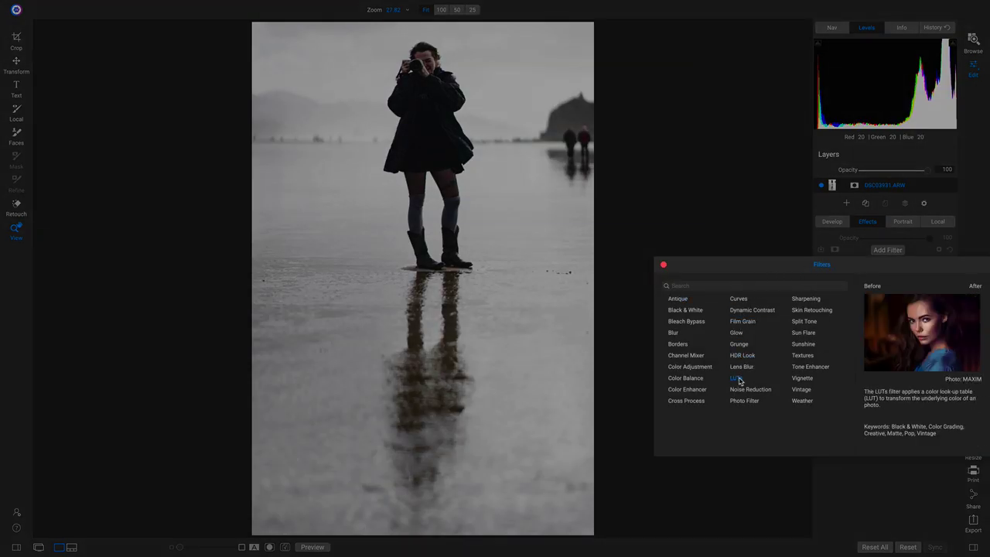
click(738, 379)
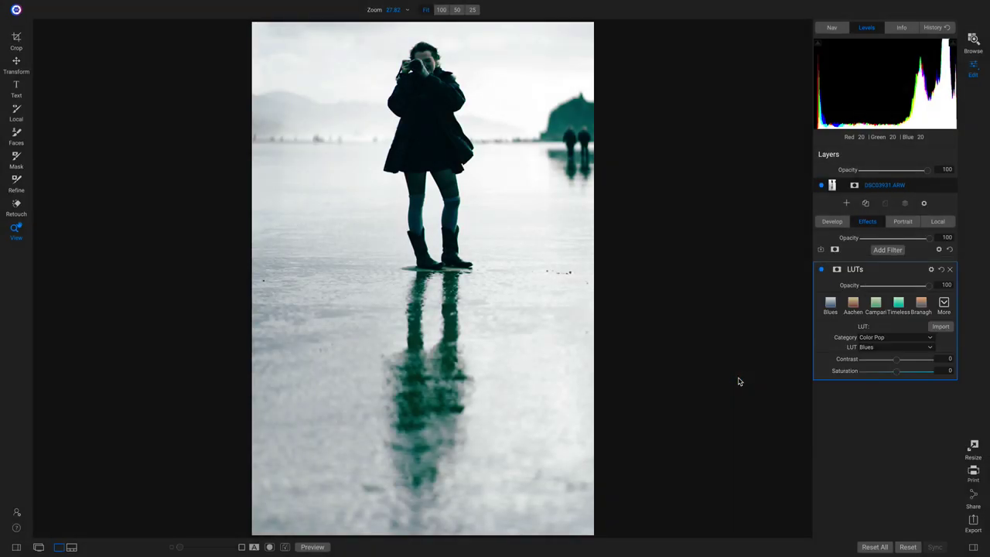
click(901, 339)
click(897, 346)
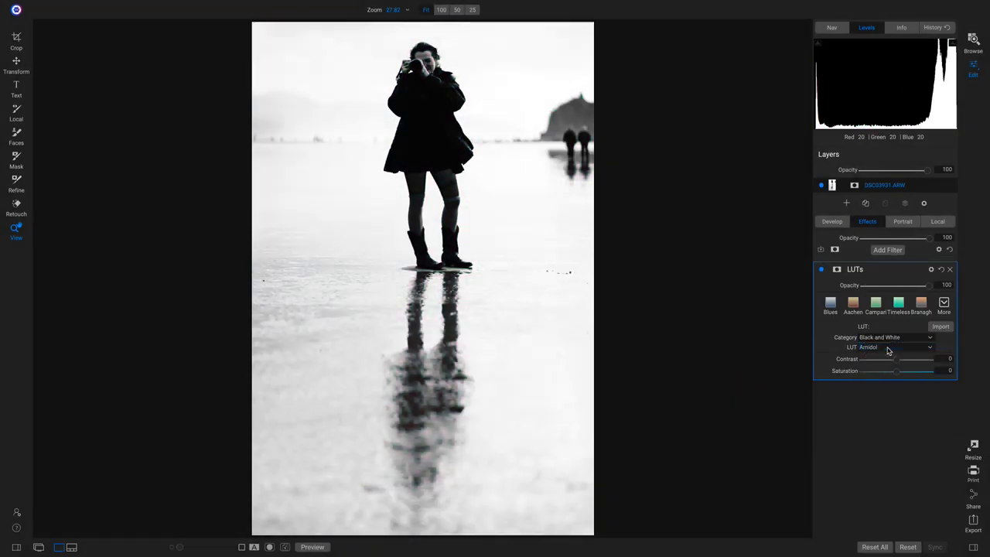
click(888, 348)
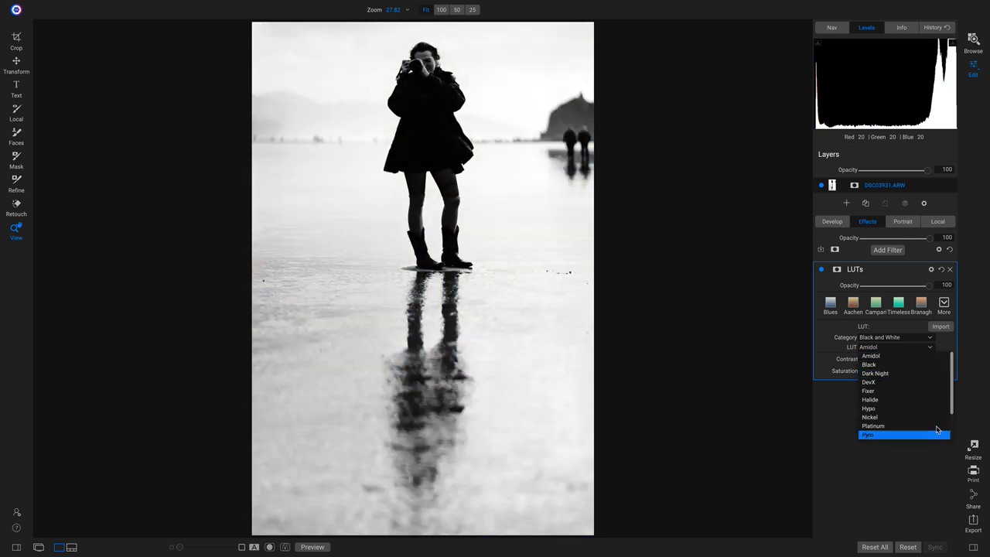
click(967, 313)
click(950, 269)
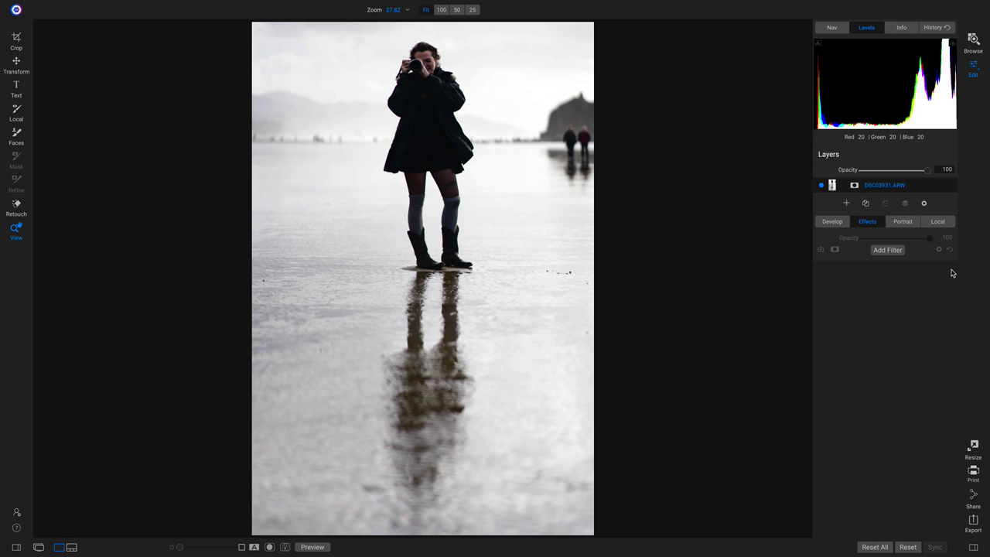
Step: Try the Channel Mixer filter, preview its black-and-white styles on the photo, and remove the filter
click(886, 251)
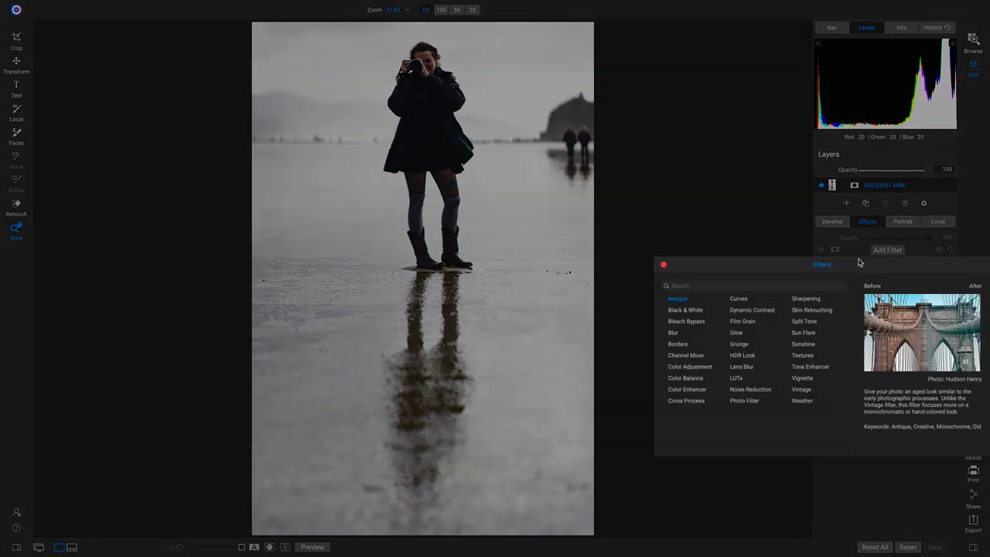
click(676, 355)
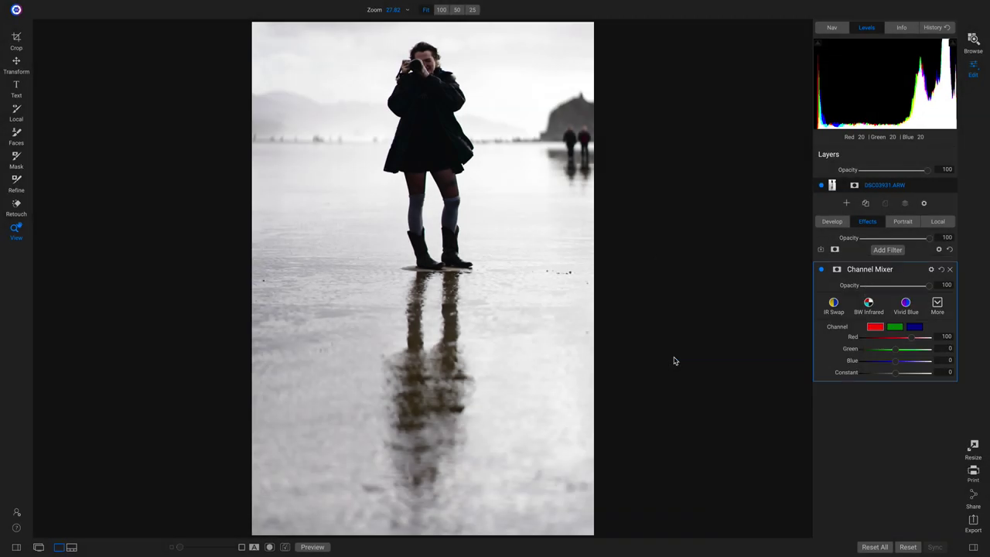
click(938, 304)
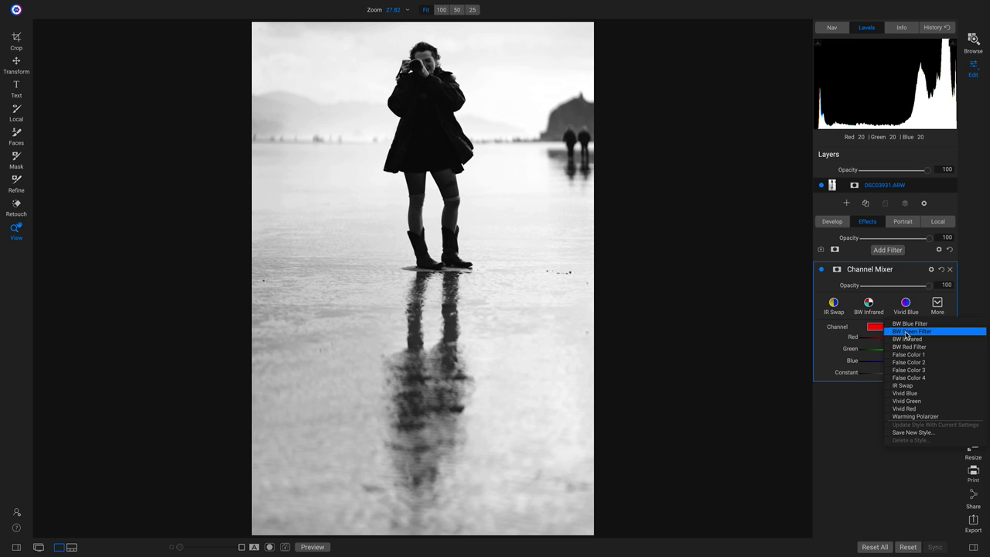
click(973, 265)
click(950, 269)
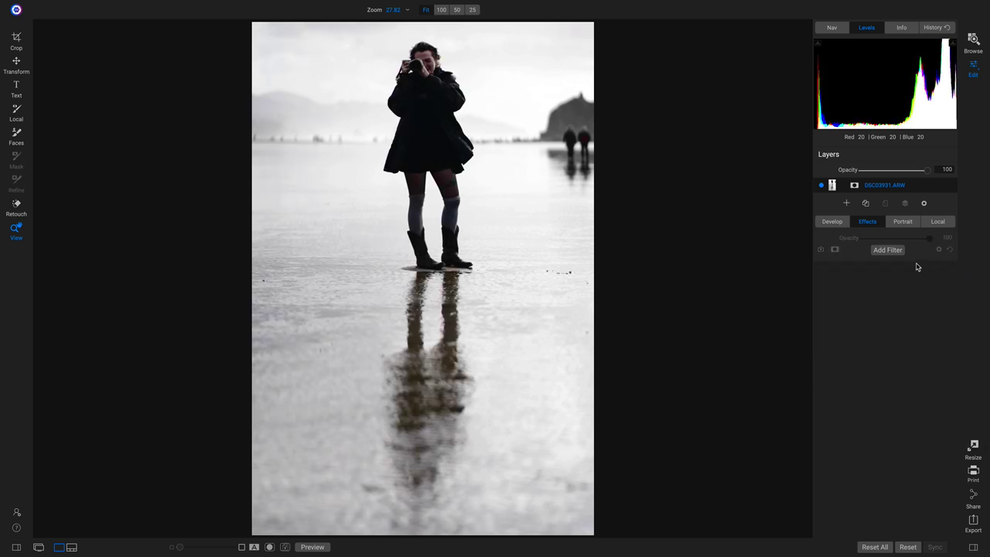
Step: Add a LUTs filter and convert the photo with the Fixer LUT from the Black and White category
click(887, 249)
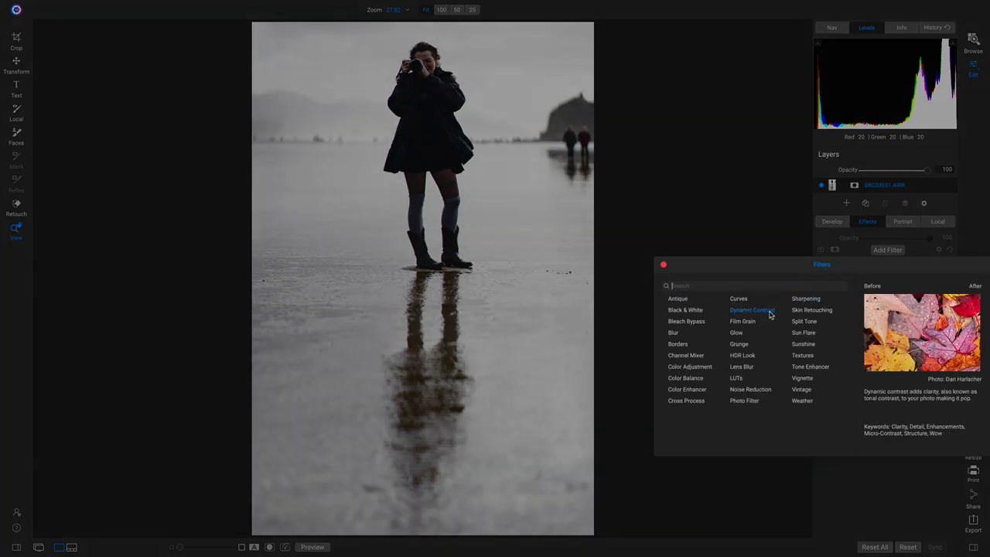
click(736, 378)
click(885, 338)
click(881, 345)
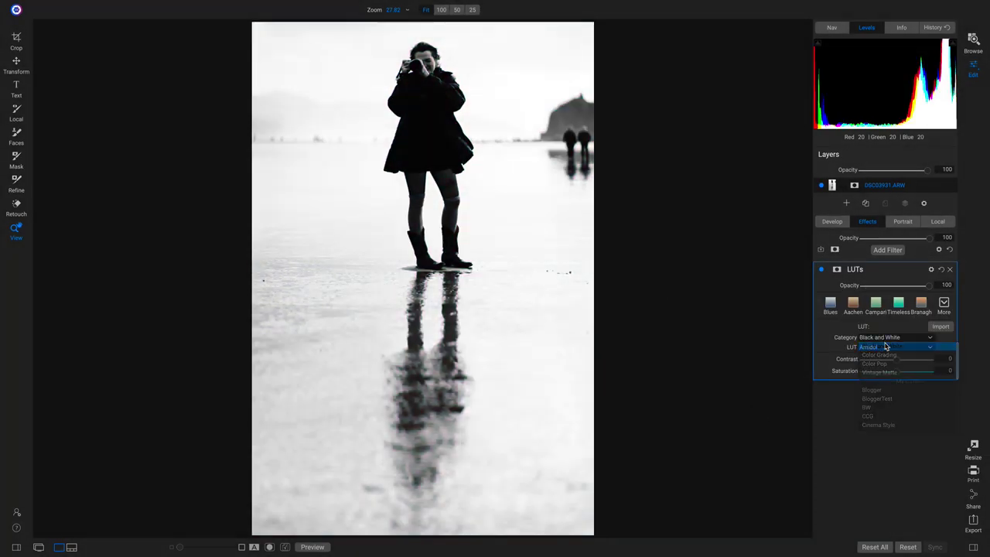
click(886, 347)
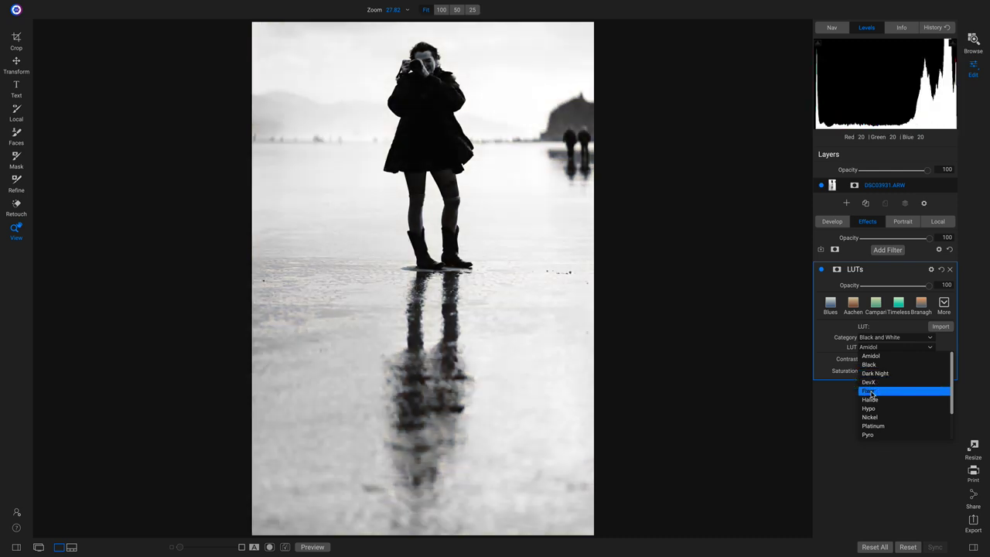
click(871, 393)
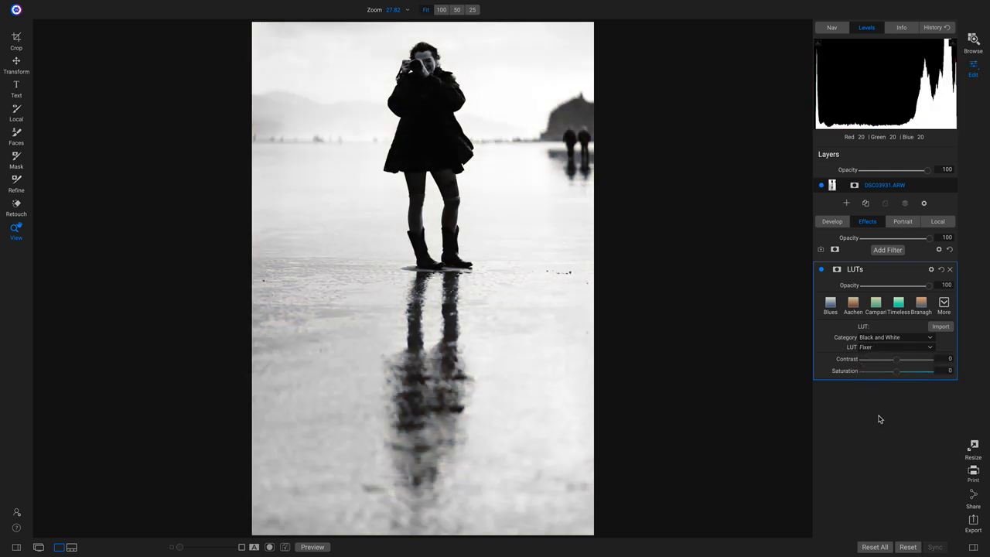
Step: Switch the LUTs filter off and on, and compare the edited photo with the original
click(821, 269)
click(820, 269)
key(backslash)
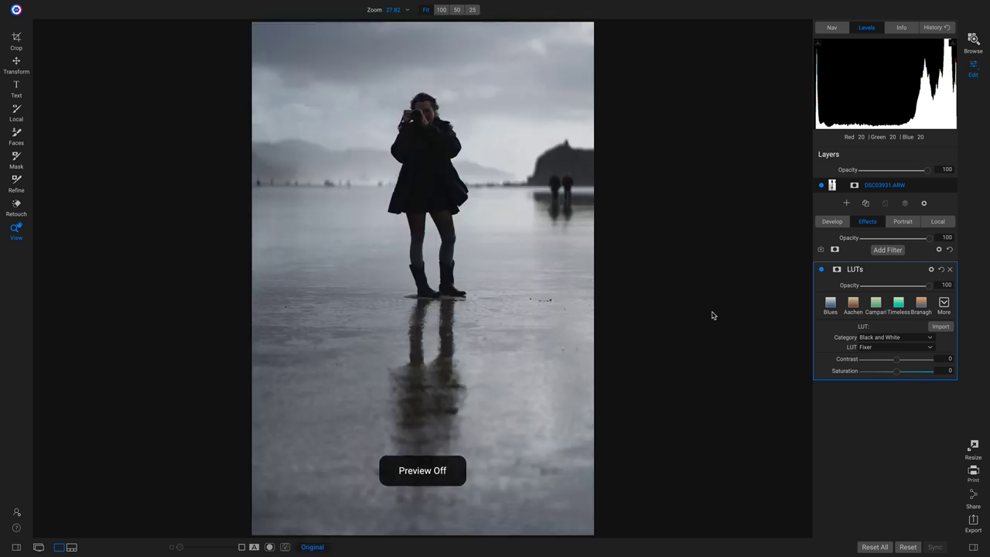
key(backslash)
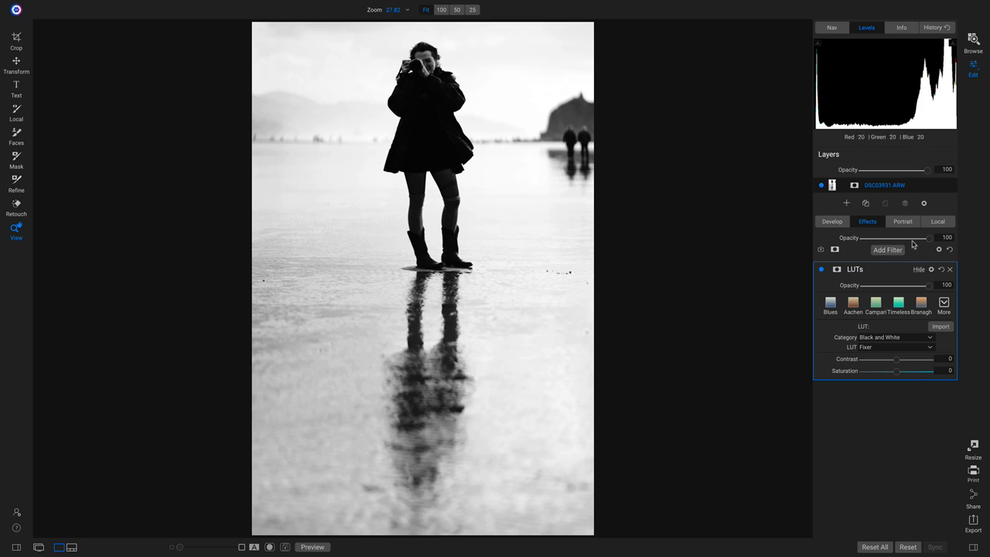
Step: Add a local adjustment to the photo and rename it "Shadow Reflection"
key(k)
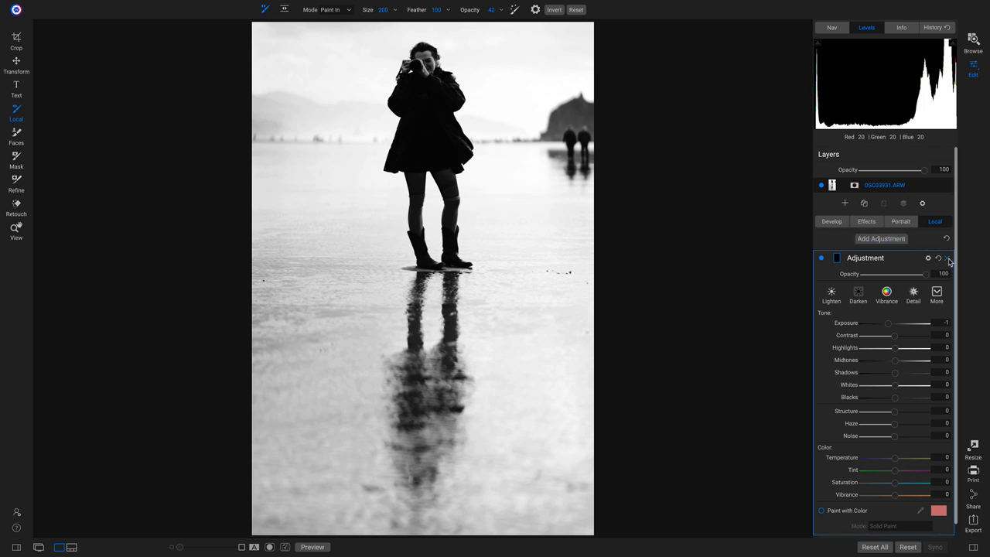
click(948, 258)
click(905, 260)
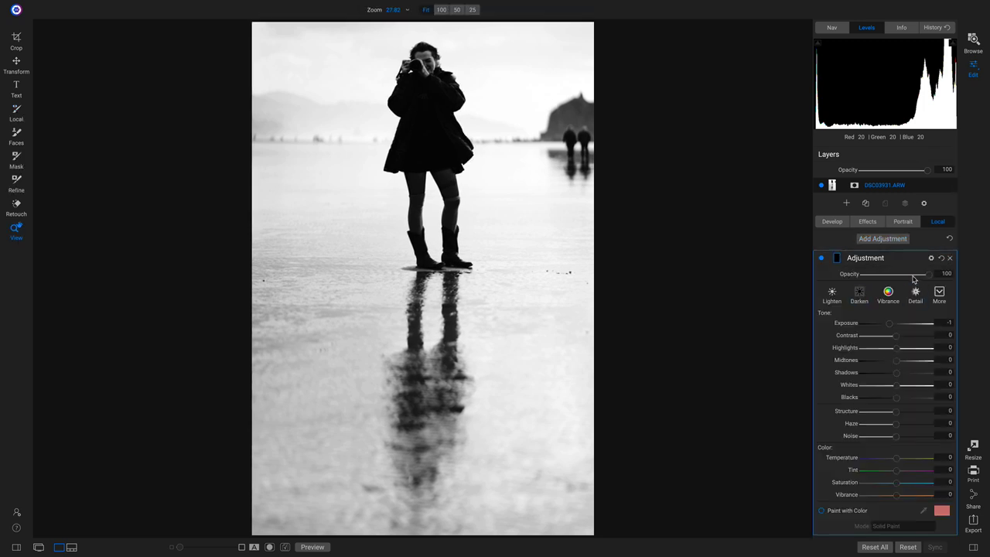
double_click(872, 259)
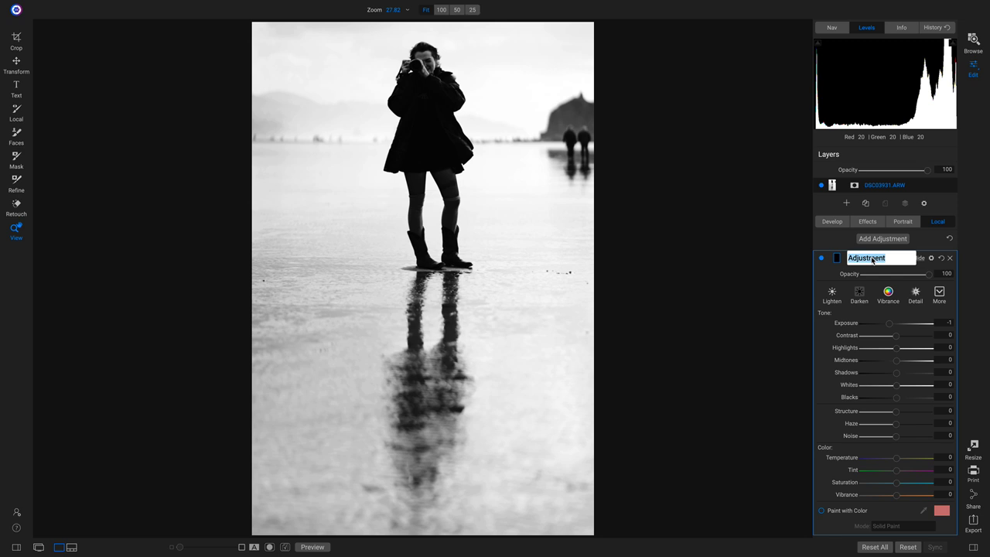
text(Shadow Reflection)
key(Return)
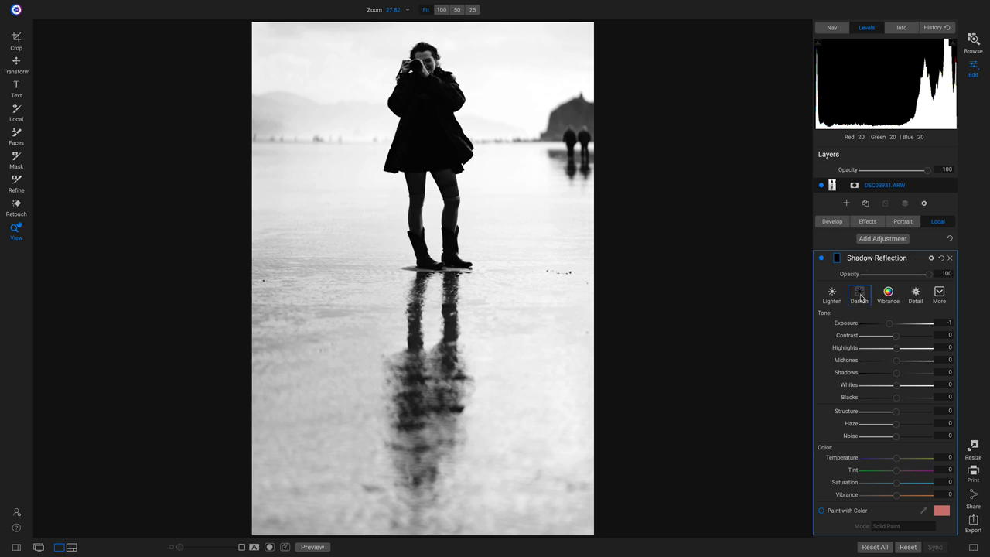
Step: Enable Paint with Color for the Shadow Reflection adjustment and choose Black from the Apple palette
click(841, 513)
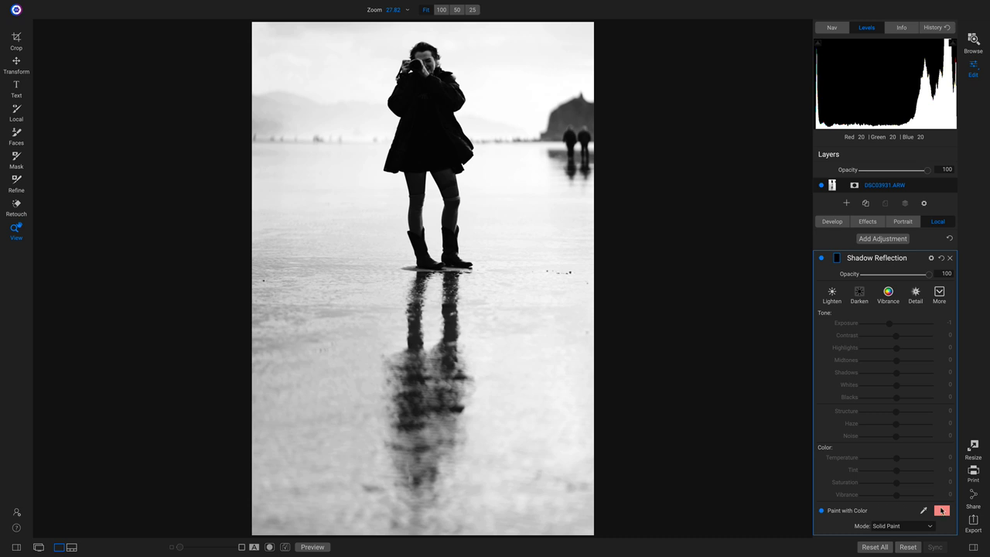
click(940, 512)
scroll(404, 279, up, 3)
click(388, 254)
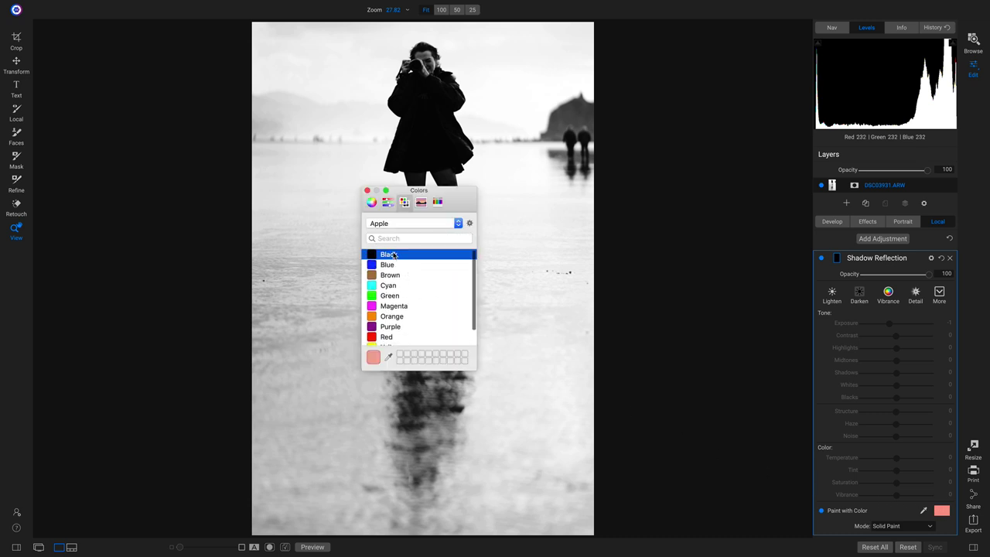
Step: Close the colour chooser and set the local adjustment brush to size 500 for the Shadow Reflection adjustment
click(367, 189)
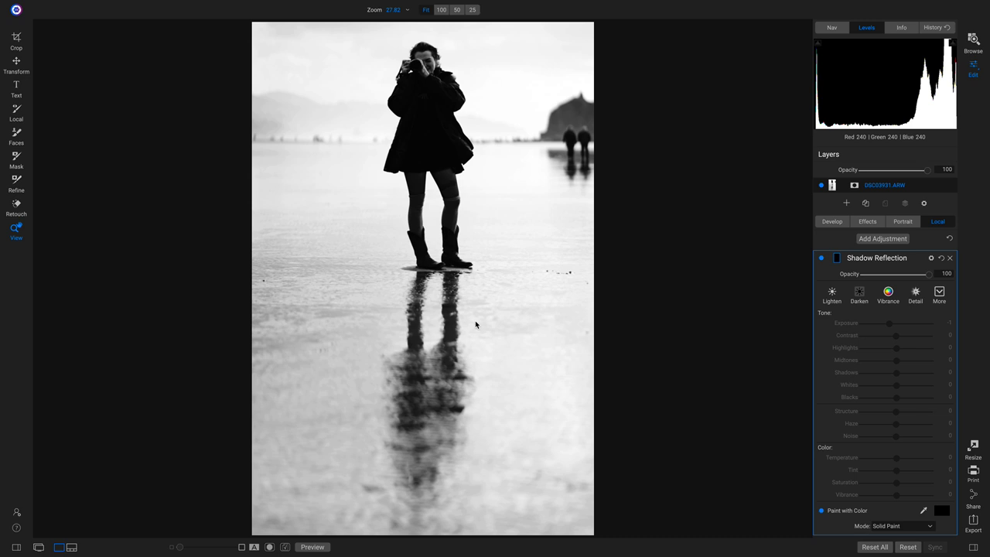
key(k)
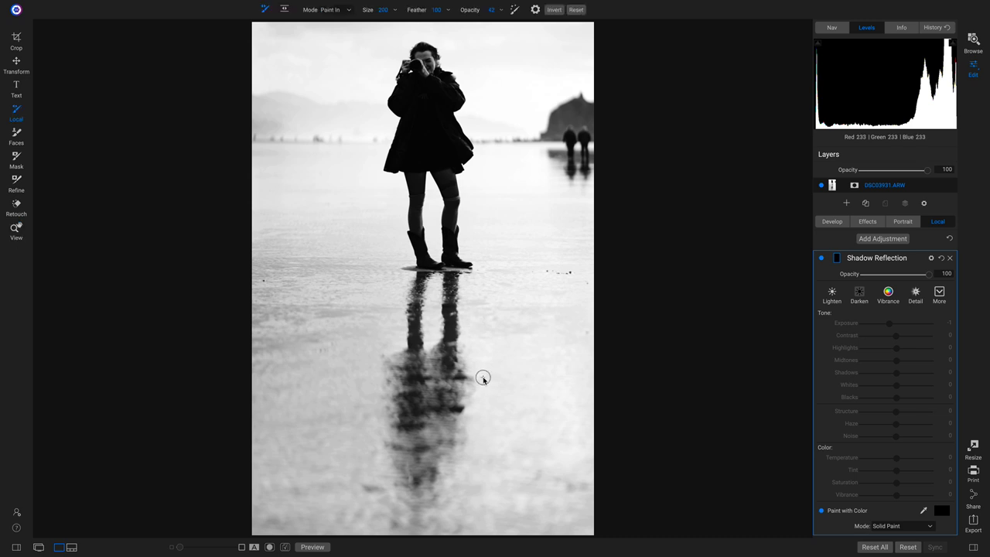
key(bracketright)
key(bracketright)
key(bracketright)
key(bracketright)
key(bracketleft)
Step: Undo the first trial stroke and paint black over the woman's upper-body reflection down to the photo's lower edge at brush opacity 100
mouse_move(394, 376)
mouse_down()
mouse_move(368, 382)
mouse_move(380, 379)
mouse_up()
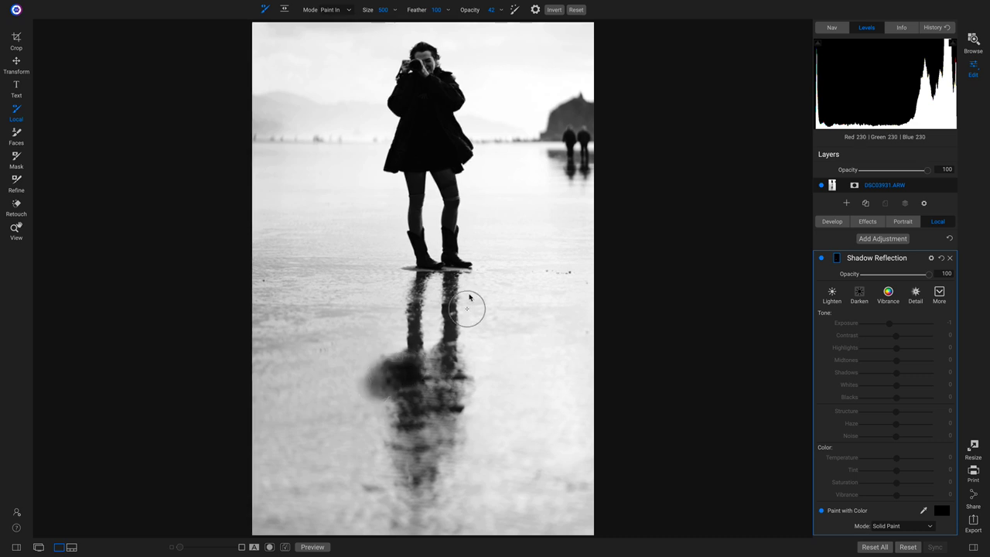
key(ctrl+z)
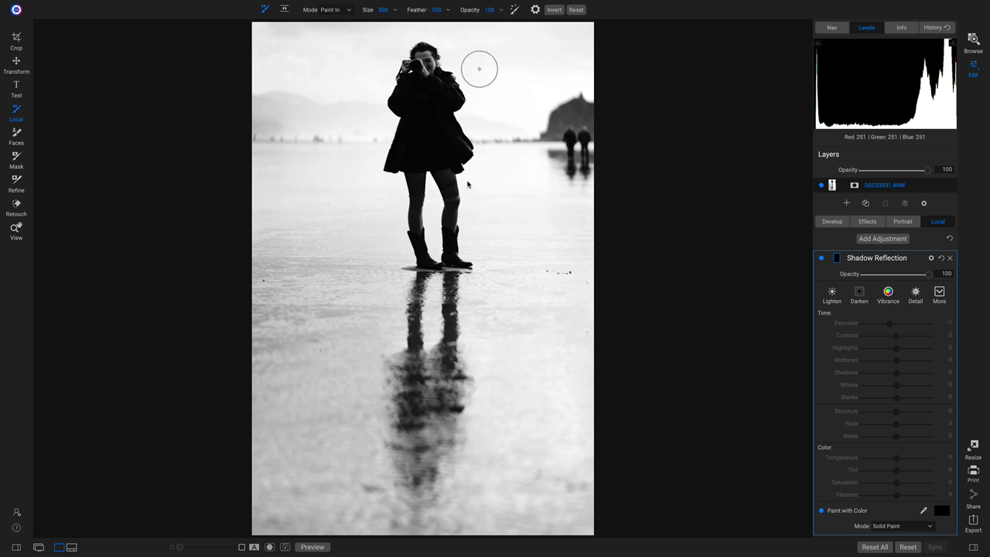
mouse_move(404, 371)
mouse_down()
mouse_move(389, 514)
mouse_move(424, 516)
mouse_move(398, 522)
mouse_move(415, 507)
mouse_move(423, 464)
mouse_move(417, 474)
mouse_move(441, 454)
mouse_move(426, 497)
mouse_move(440, 526)
mouse_move(454, 364)
mouse_move(459, 393)
mouse_move(441, 449)
mouse_move(391, 444)
mouse_move(425, 410)
mouse_move(426, 375)
mouse_move(416, 366)
mouse_move(444, 370)
mouse_move(400, 526)
mouse_move(401, 544)
mouse_move(420, 528)
mouse_move(417, 544)
mouse_move(405, 542)
mouse_move(420, 517)
mouse_move(397, 541)
mouse_move(412, 496)
mouse_move(387, 531)
mouse_up()
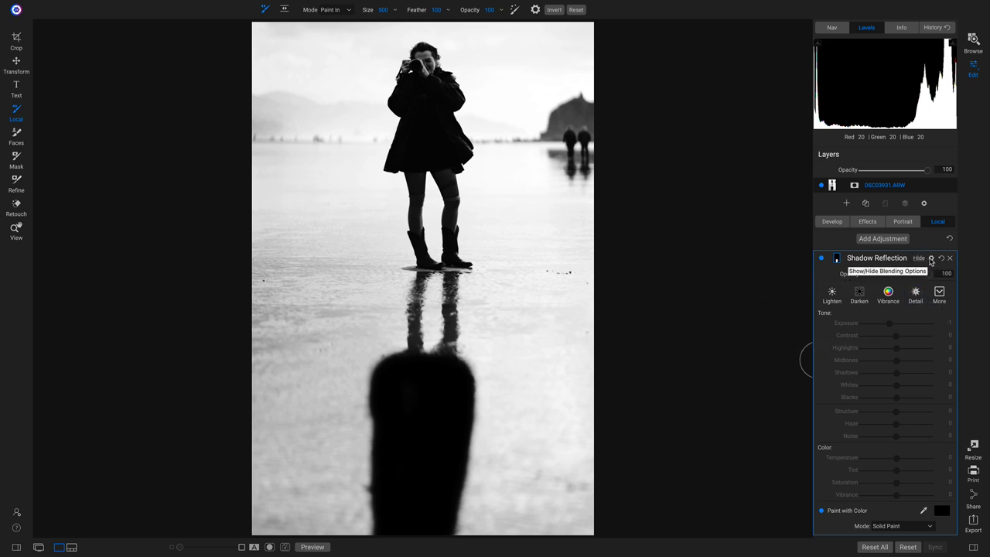
Step: Set the Shadow Reflection adjustment's blending mode to Soft Light and compare the photo with the adjustment off and on
click(931, 259)
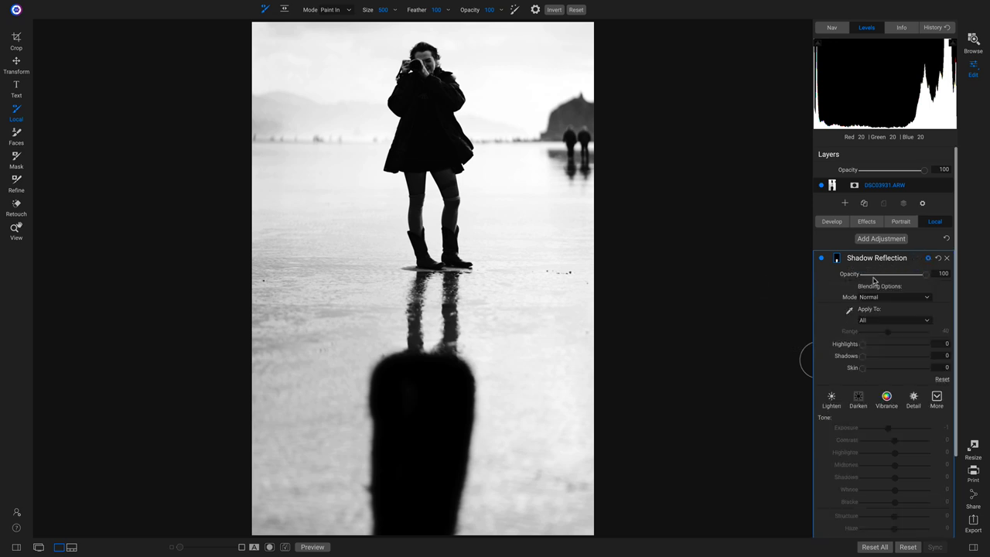
click(887, 300)
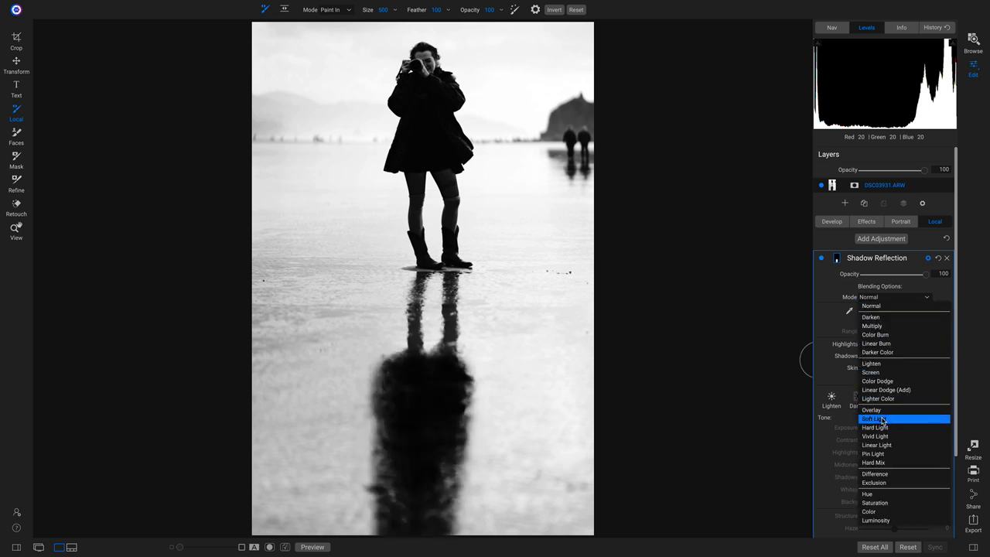
click(882, 419)
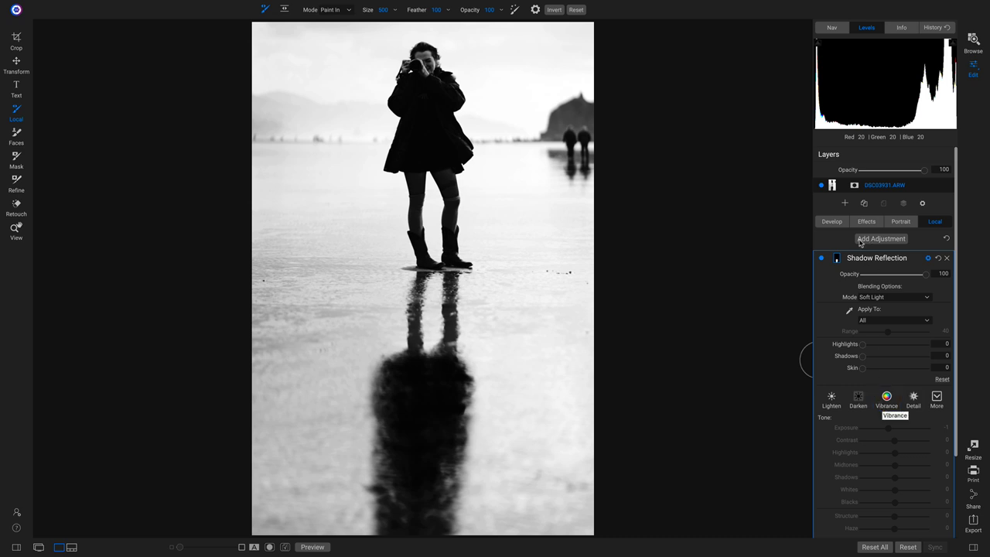
click(821, 260)
click(821, 261)
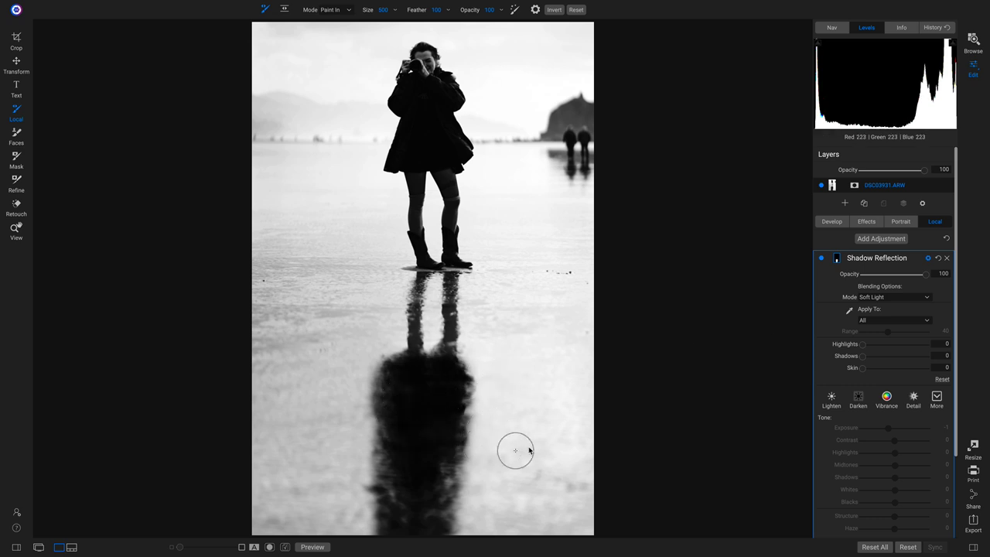
Step: Try the Highlights, Shadows and Skin protection in the Shadow Reflection adjustment's blending options and reset them to 0
click(878, 320)
click(873, 317)
drag(863, 349, 881, 362)
double_click(857, 348)
click(926, 361)
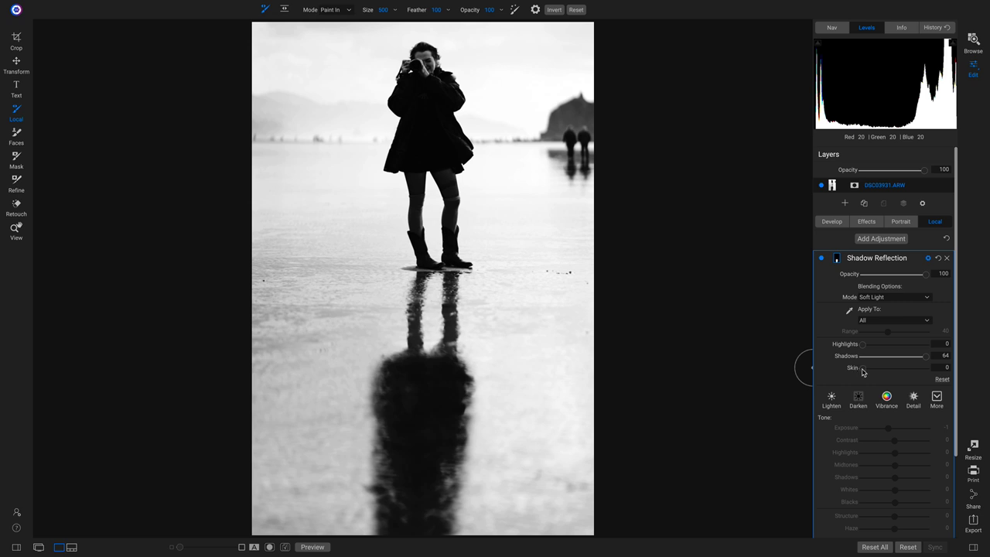
drag(889, 372, 835, 376)
drag(925, 358, 859, 360)
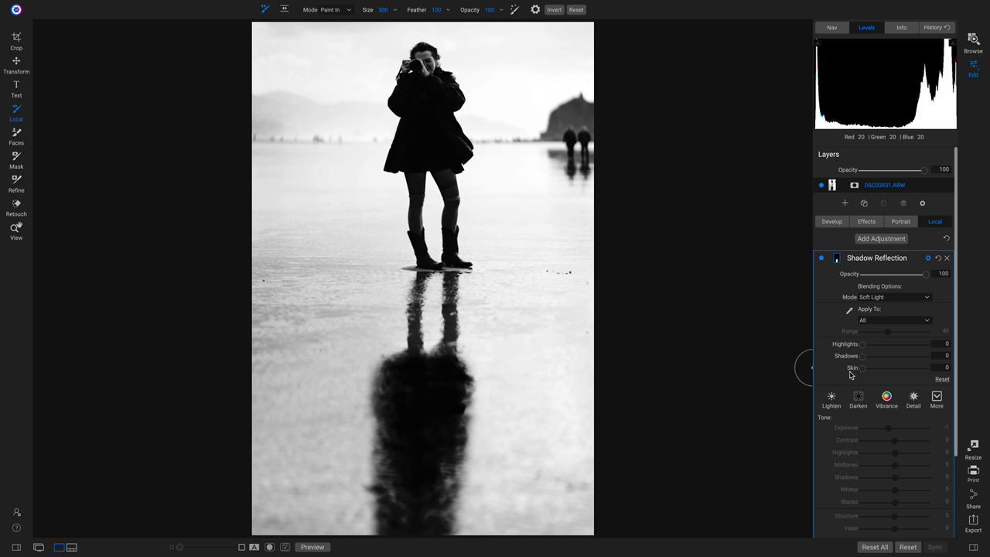
Step: Set Skin protection to 63 and opacity to 89 for the Shadow Reflection adjustment
drag(864, 371, 906, 372)
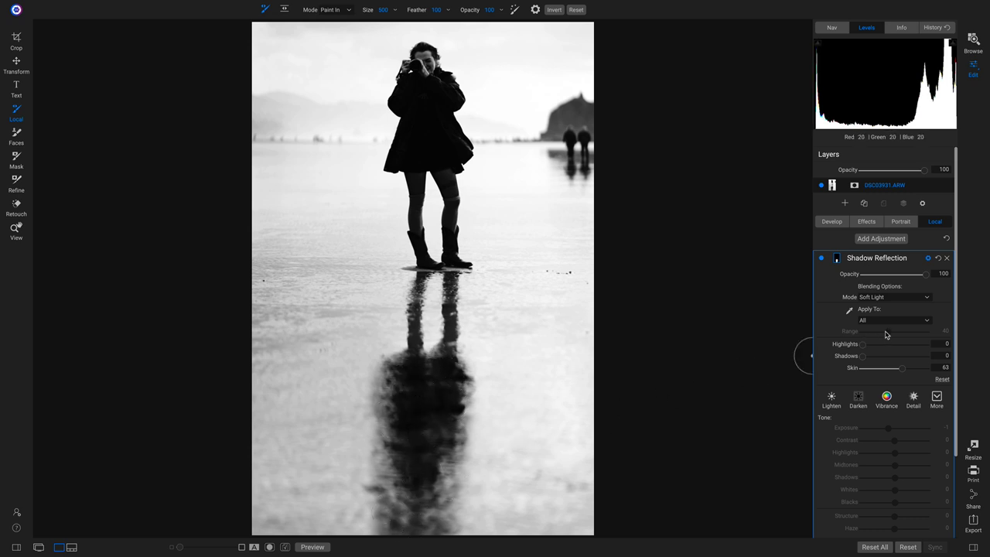
drag(927, 279, 919, 281)
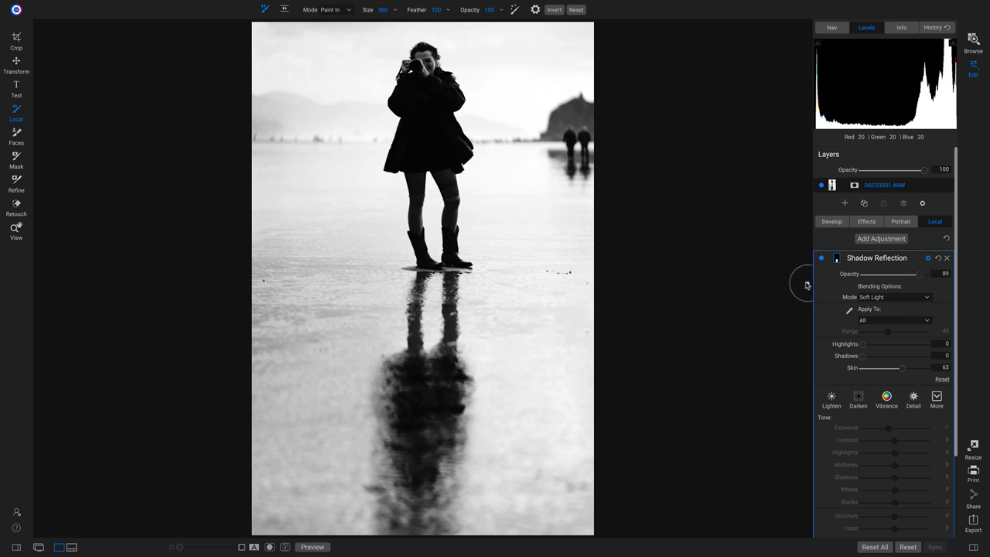
Step: Paint out part of the darkened reflection using a size 700 brush at opacity 24
drag(477, 14, 450, 15)
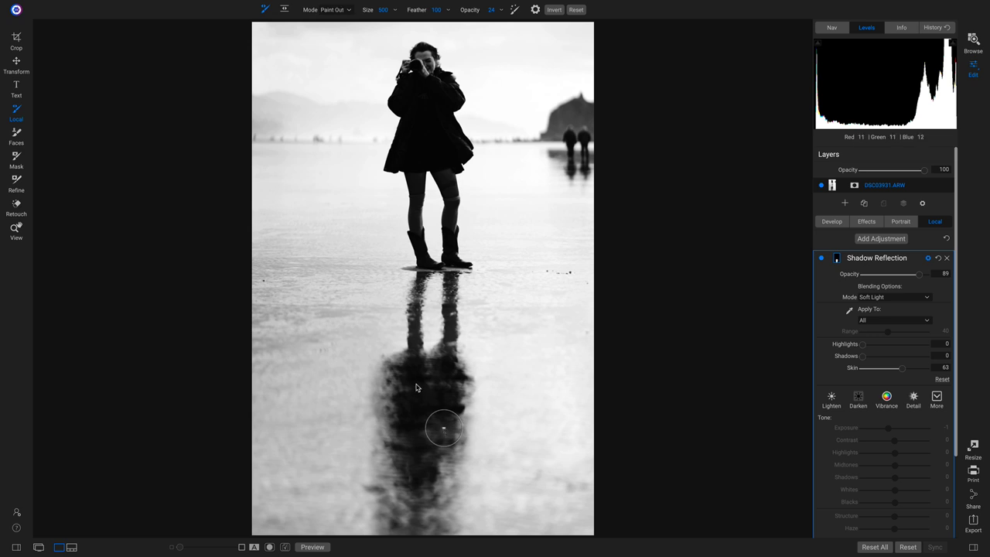
key(bracketright)
key(bracketright)
mouse_move(415, 395)
mouse_down()
mouse_move(413, 455)
mouse_move(438, 388)
mouse_move(410, 380)
mouse_move(424, 374)
mouse_move(419, 421)
mouse_move(409, 401)
mouse_move(419, 424)
mouse_move(446, 372)
mouse_move(410, 380)
mouse_move(477, 455)
mouse_up()
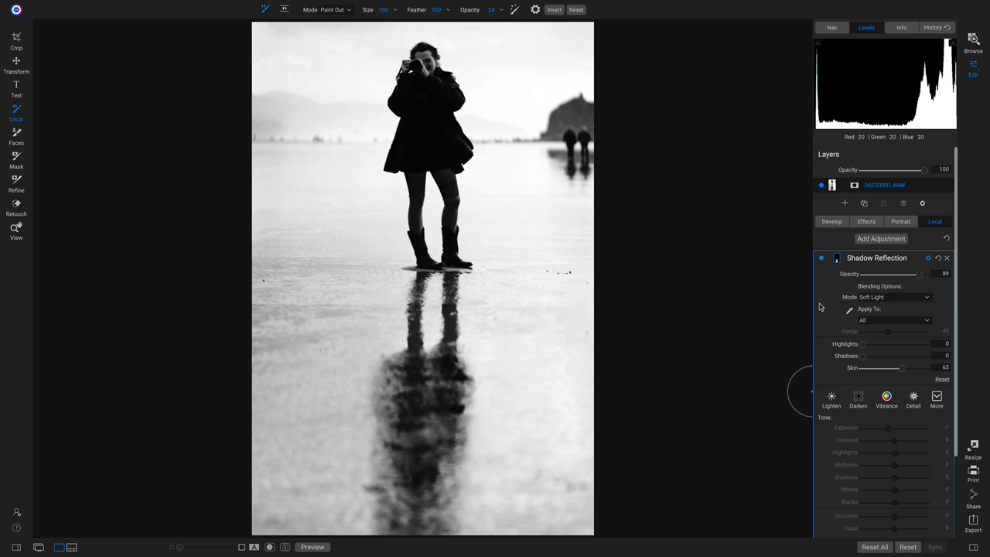
Step: Lower the Shadow Reflection adjustment's opacity to 60 and compare the photo with the adjustment off and on
scroll(824, 268, down, 1)
click(821, 258)
click(821, 258)
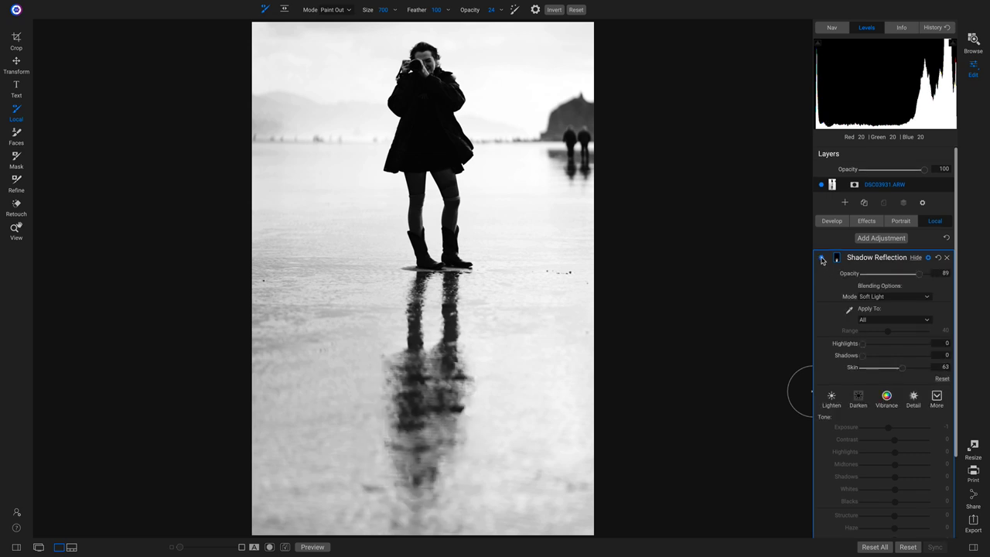
drag(919, 277, 908, 279)
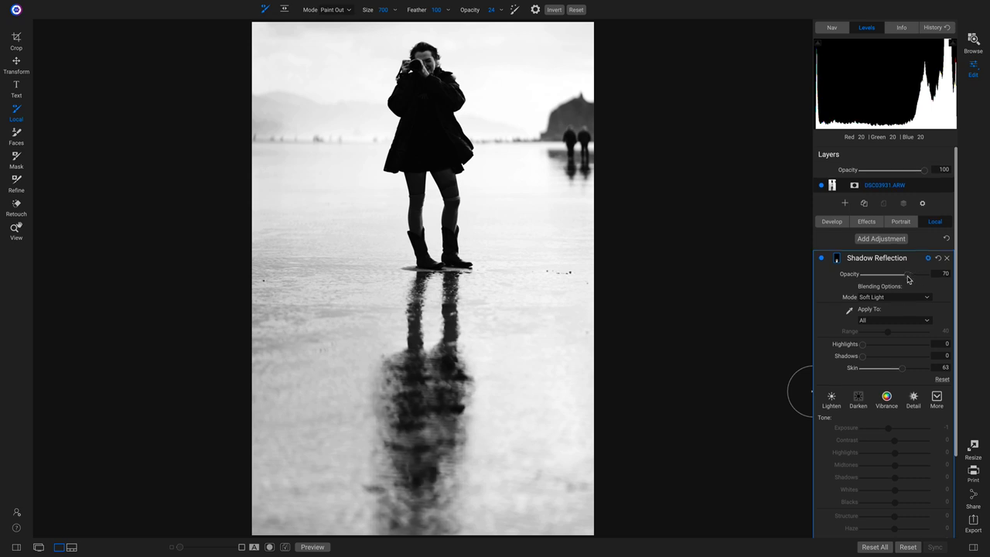
drag(909, 279, 900, 280)
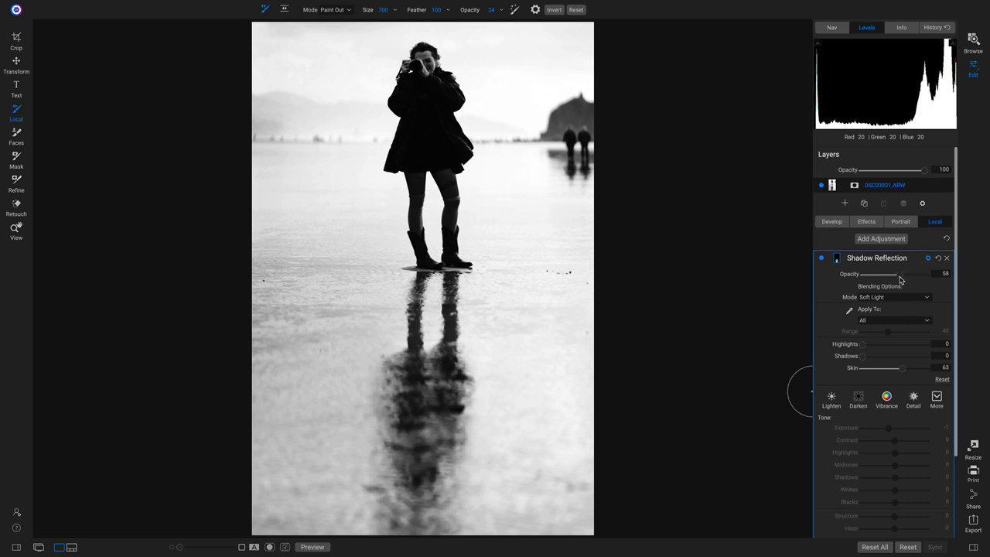
click(822, 259)
click(823, 260)
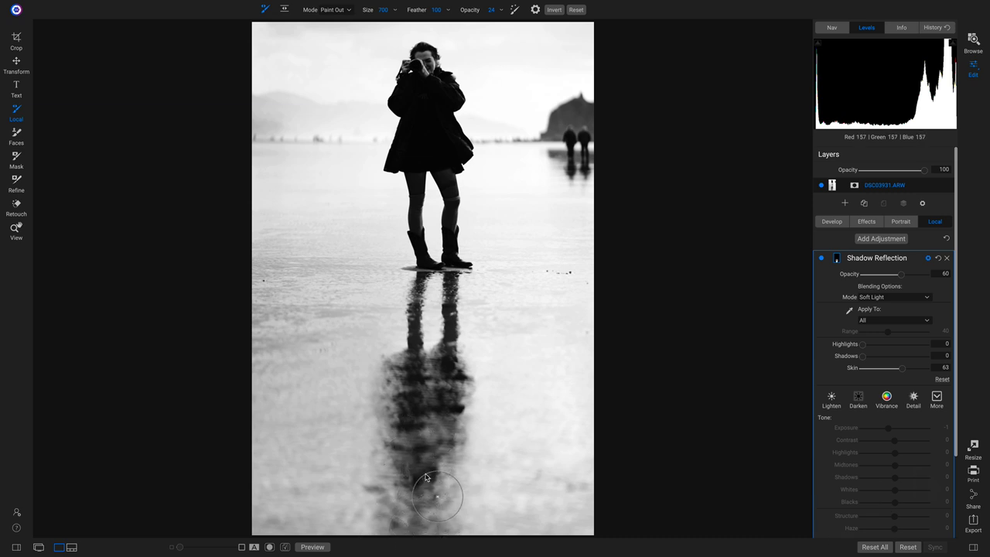
Step: Paint the darkening back in over the lower end of the reflection, raising the brush opacity to 57
key(x)
mouse_move(437, 507)
mouse_down()
mouse_move(417, 499)
mouse_move(373, 516)
mouse_move(409, 491)
mouse_move(456, 532)
mouse_up()
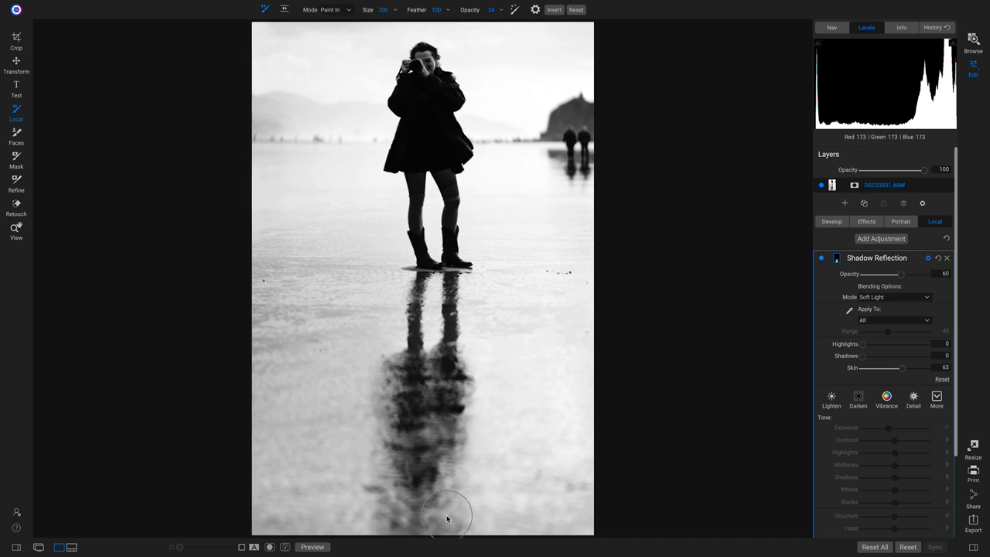
drag(470, 11, 476, 11)
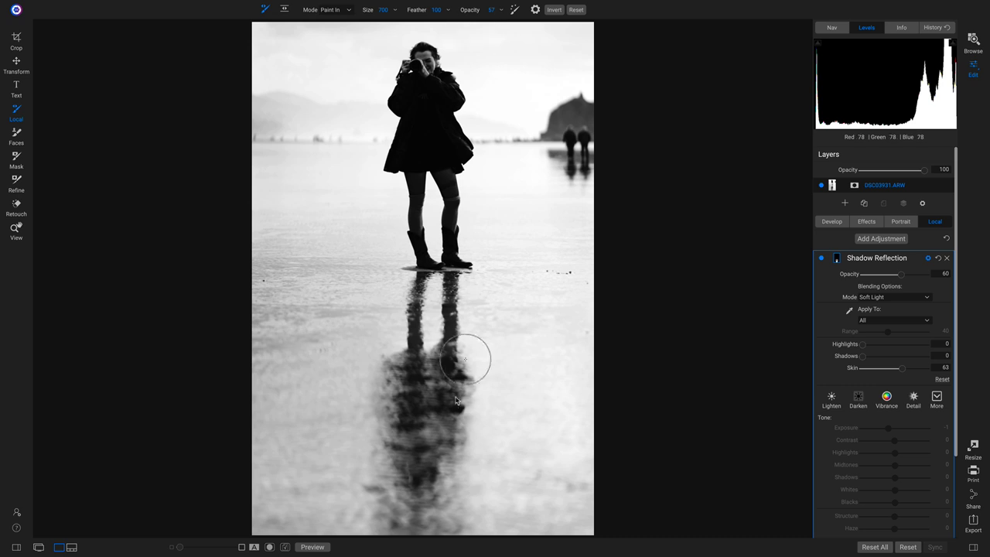
drag(450, 503, 459, 530)
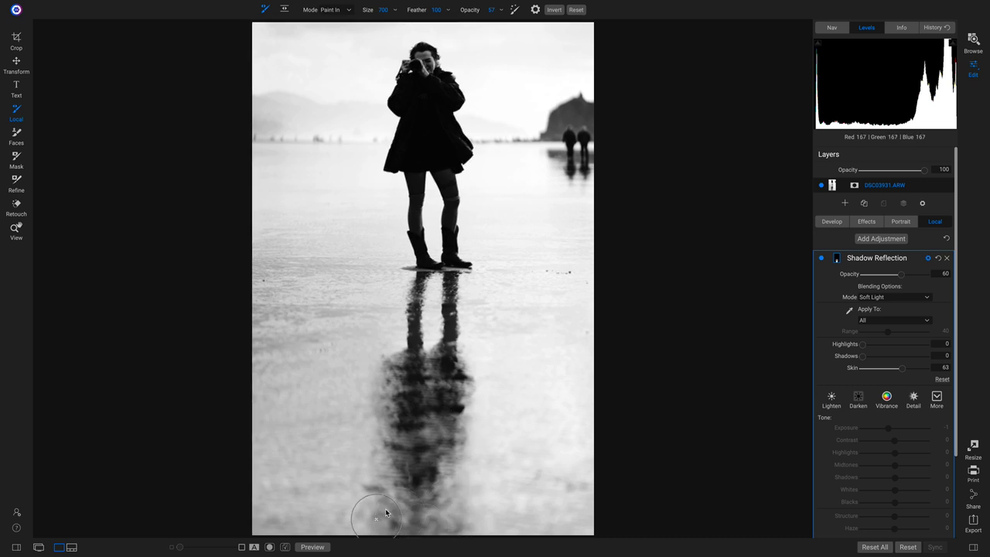
drag(416, 499, 413, 486)
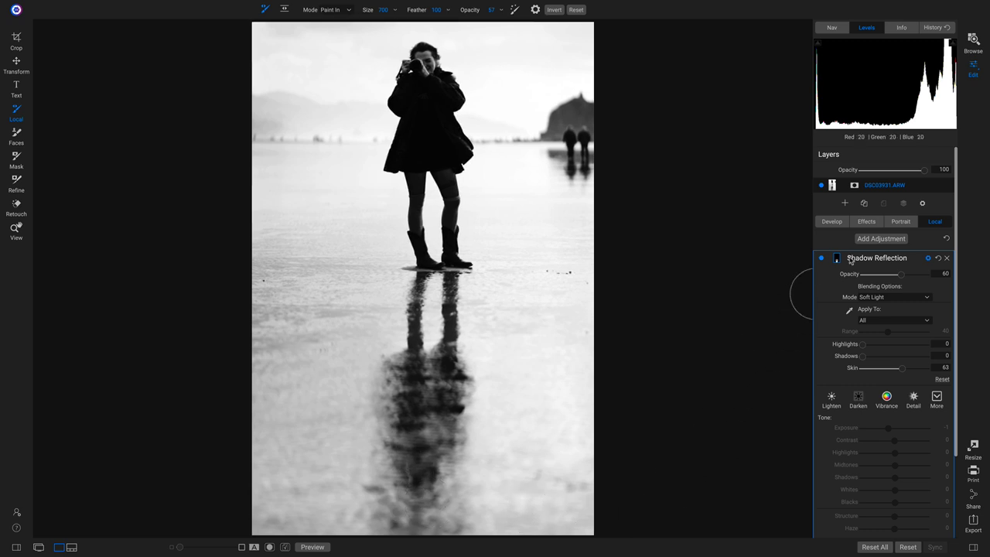
Step: Add a Lens Blur filter to the photo's effects
click(874, 223)
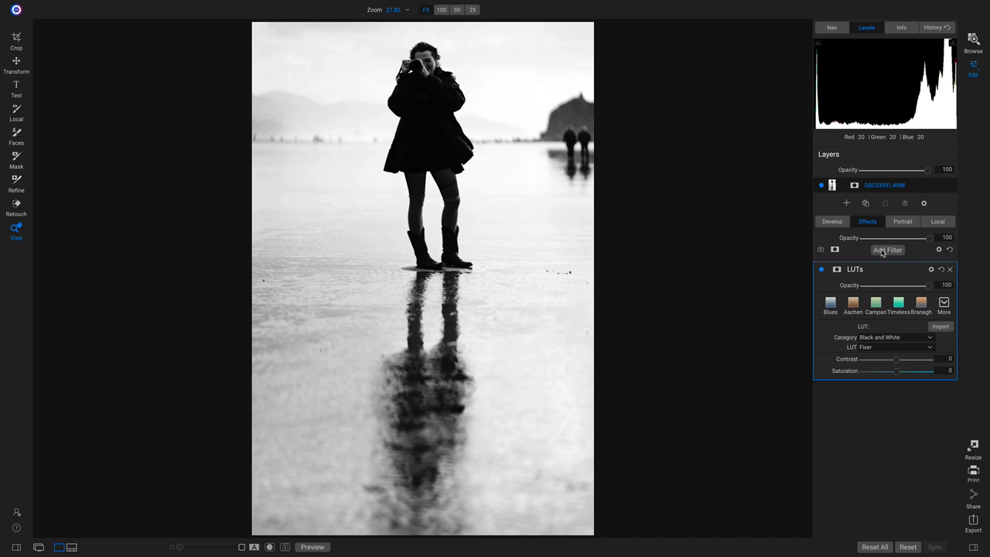
click(882, 251)
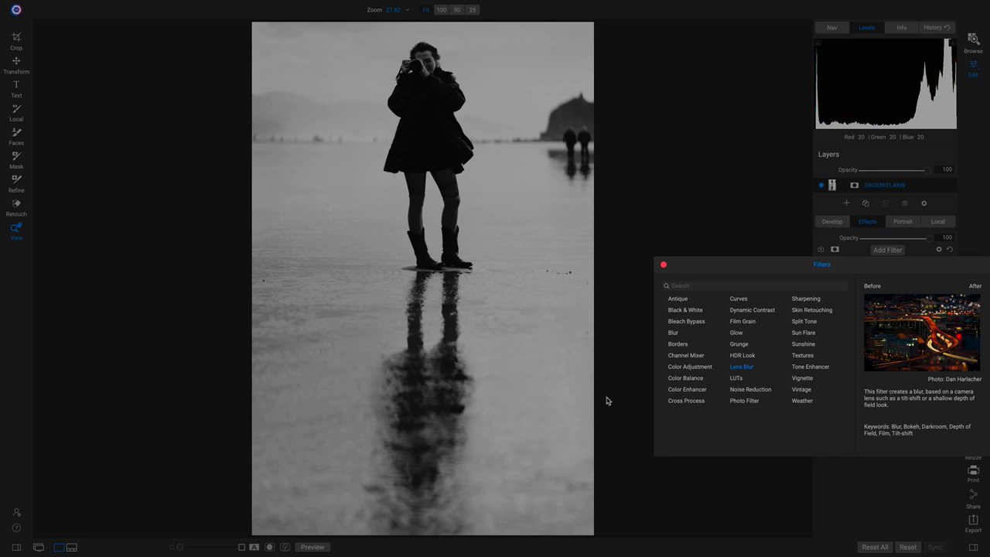
click(742, 367)
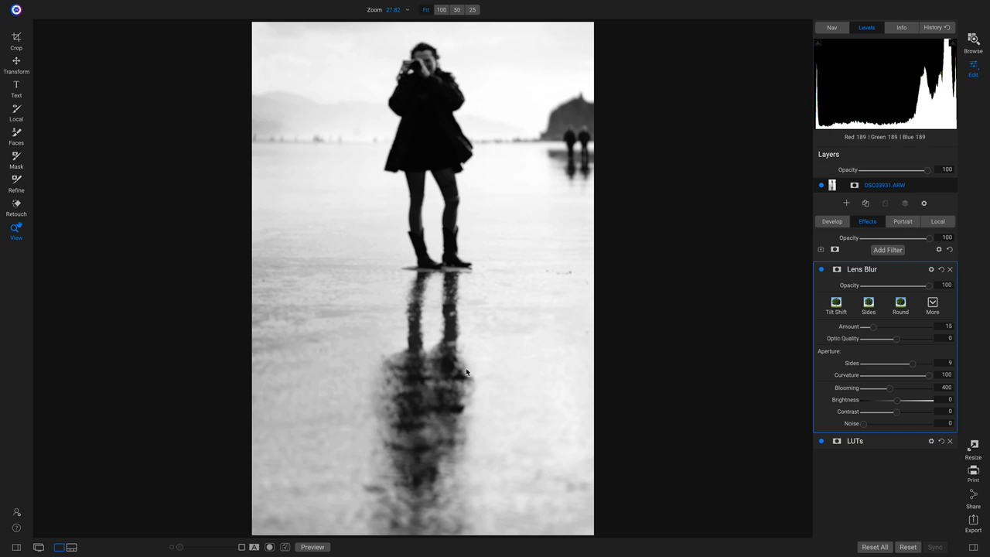
Step: Mask the Lens Blur with a Linear Top gradient centred low on the legs' reflection, blurring only the foreground below
key(b)
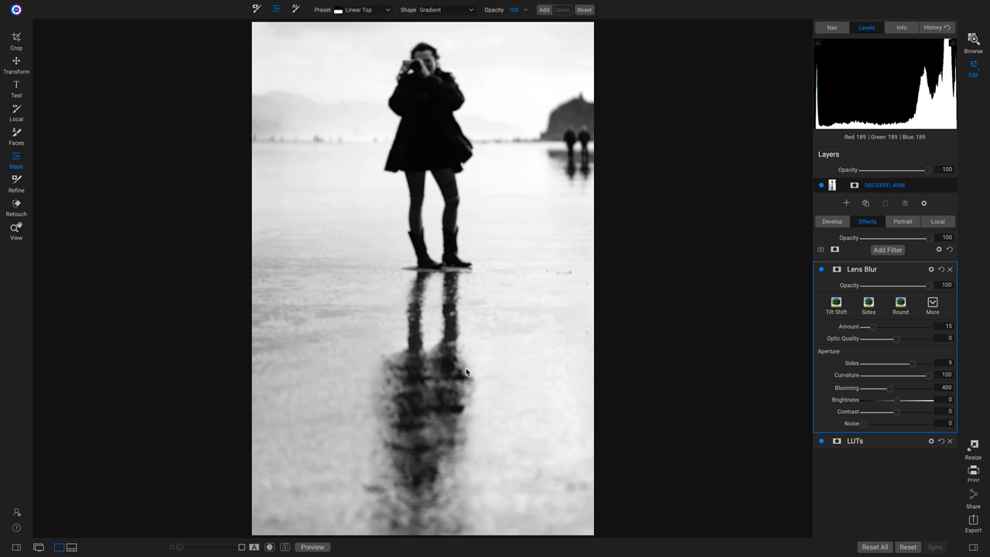
click(361, 14)
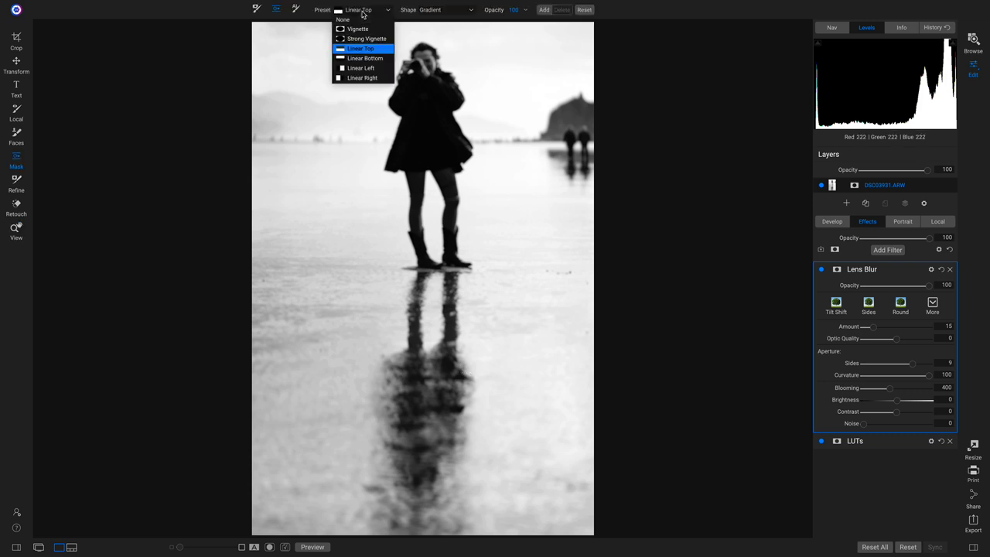
click(353, 51)
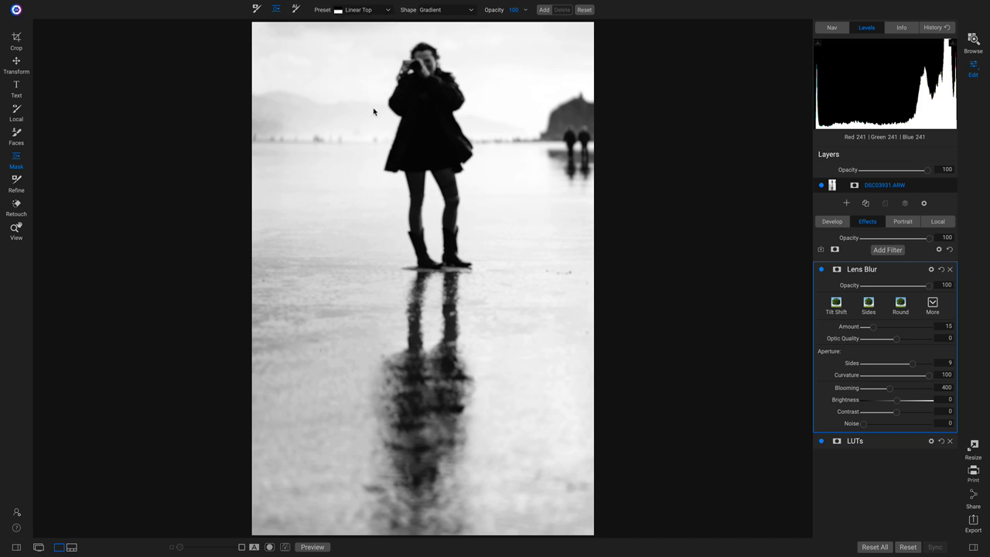
click(409, 323)
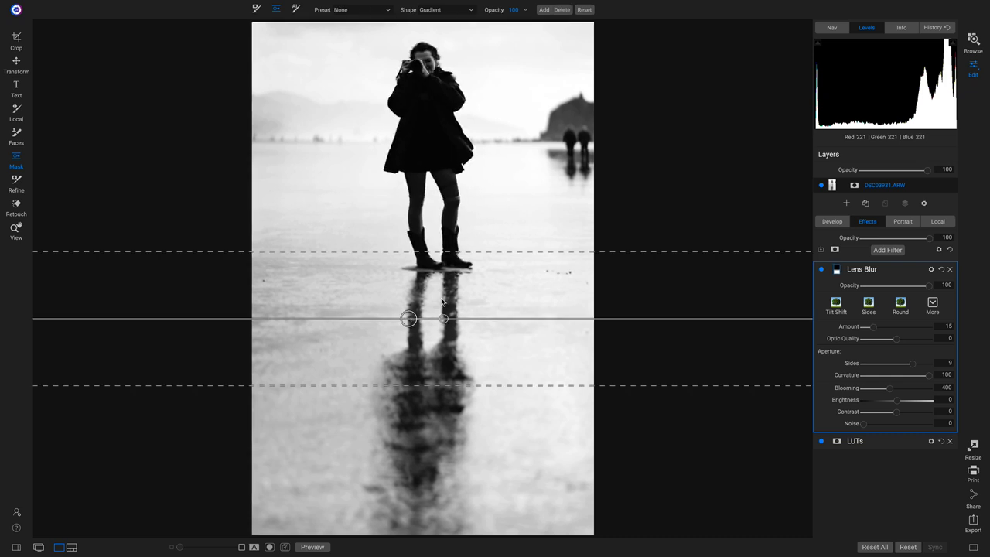
drag(410, 325, 418, 356)
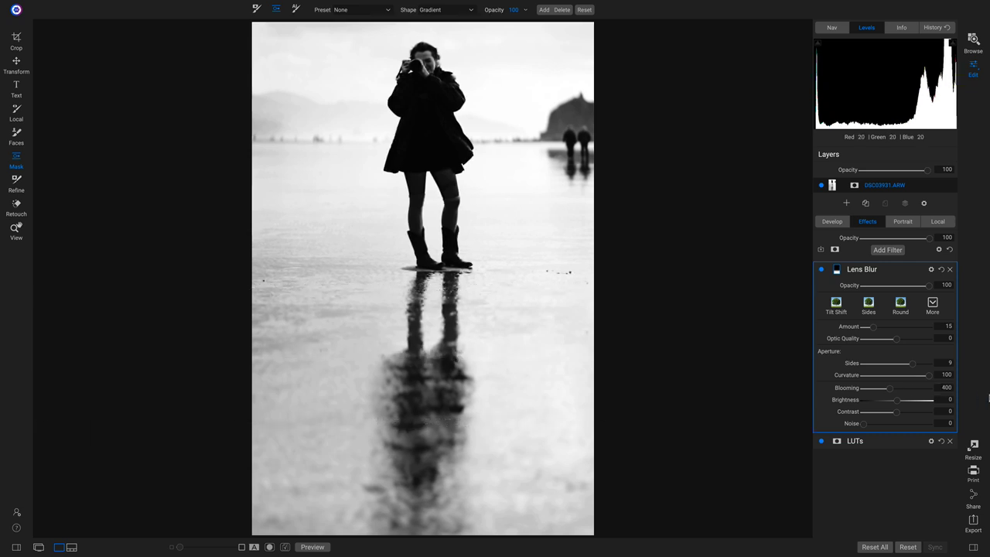
Step: Compare the photo with Lens Blur off and on, and set the blur Amount to 38
click(821, 271)
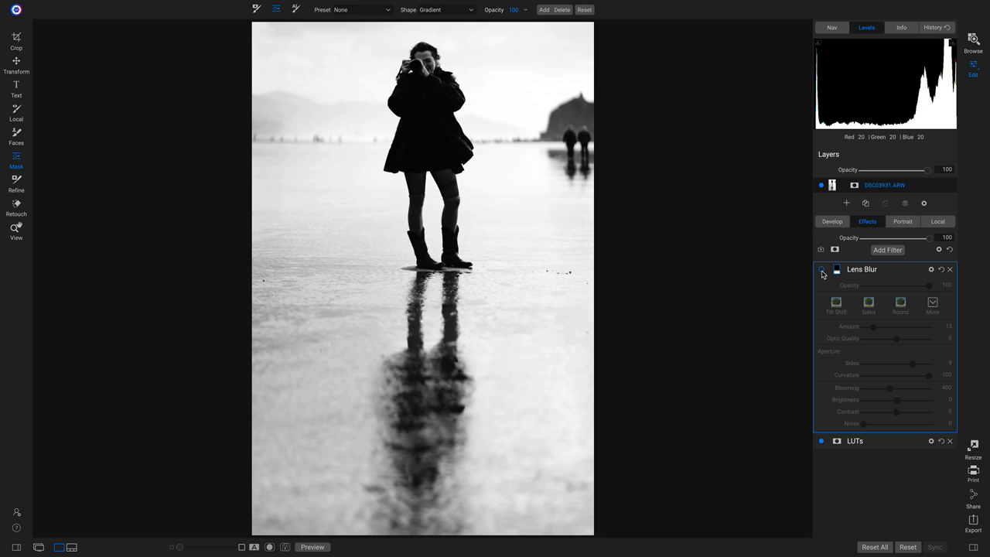
click(821, 269)
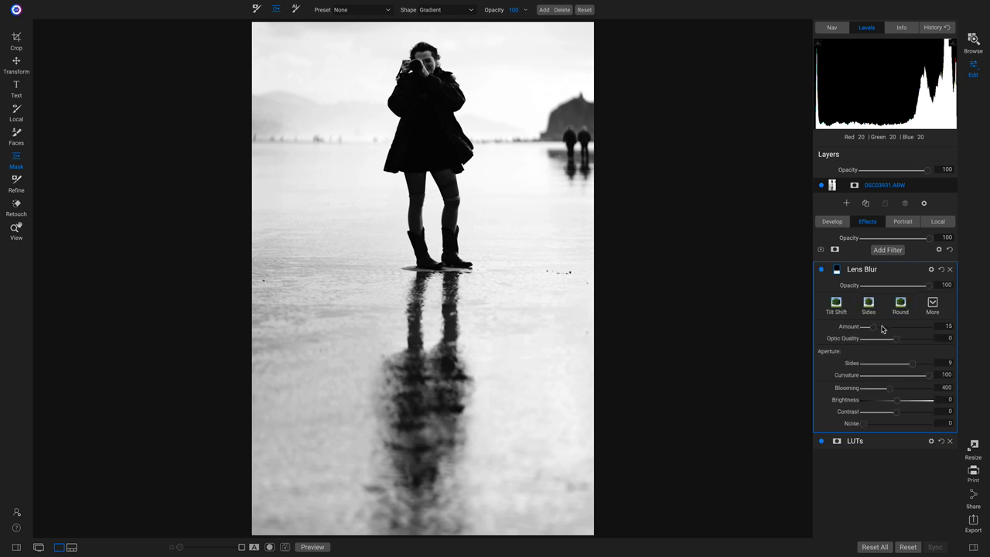
drag(873, 332, 890, 332)
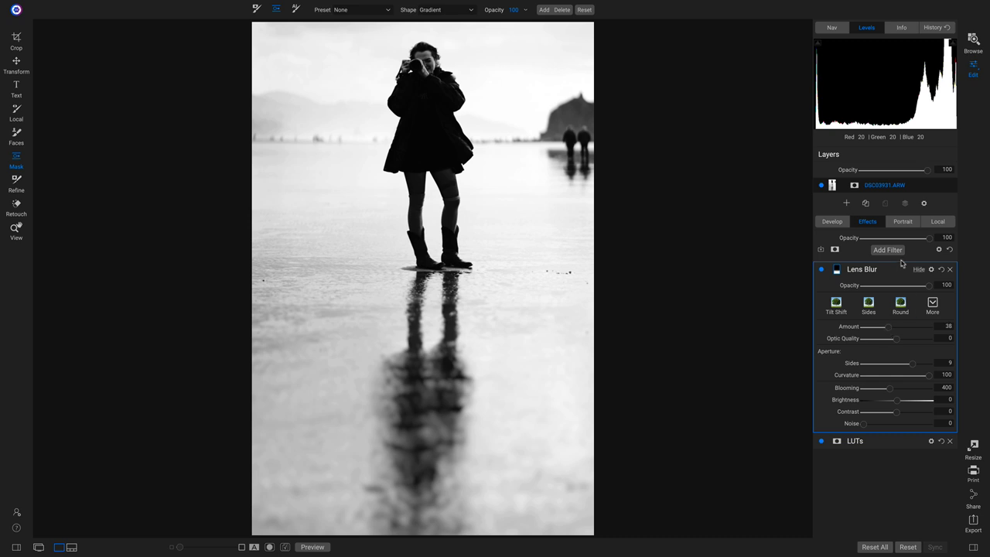
Step: Return to the local adjustments and raise the Shadow Reflection adjustment's opacity to 84
click(937, 221)
drag(903, 280, 916, 280)
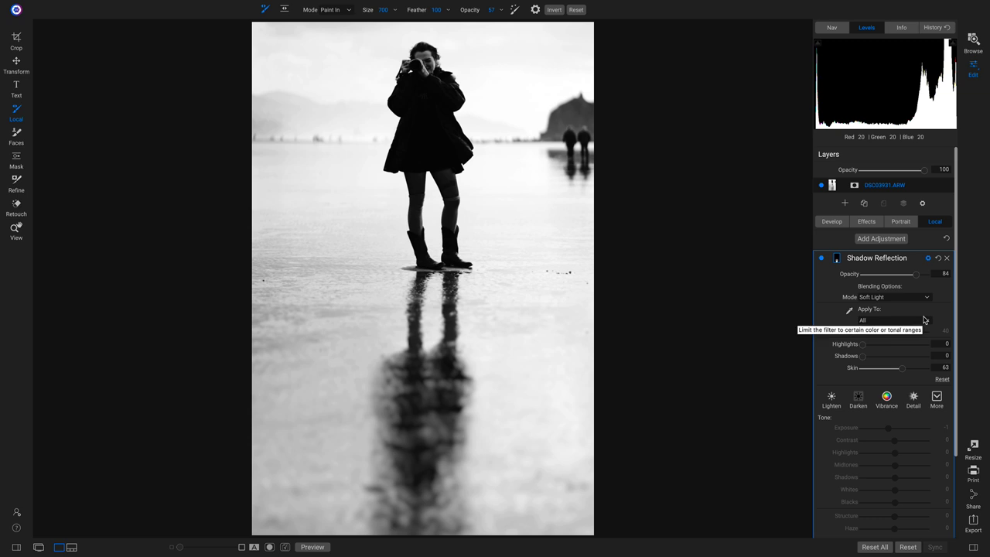
Step: Compare the edited black and white portrait with the original photo
key(backslash)
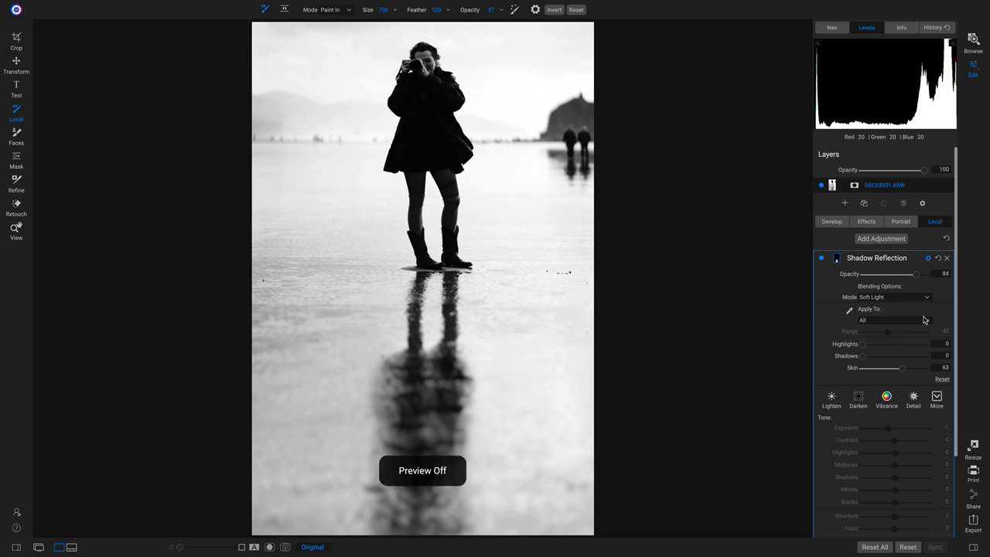
key(backslash)
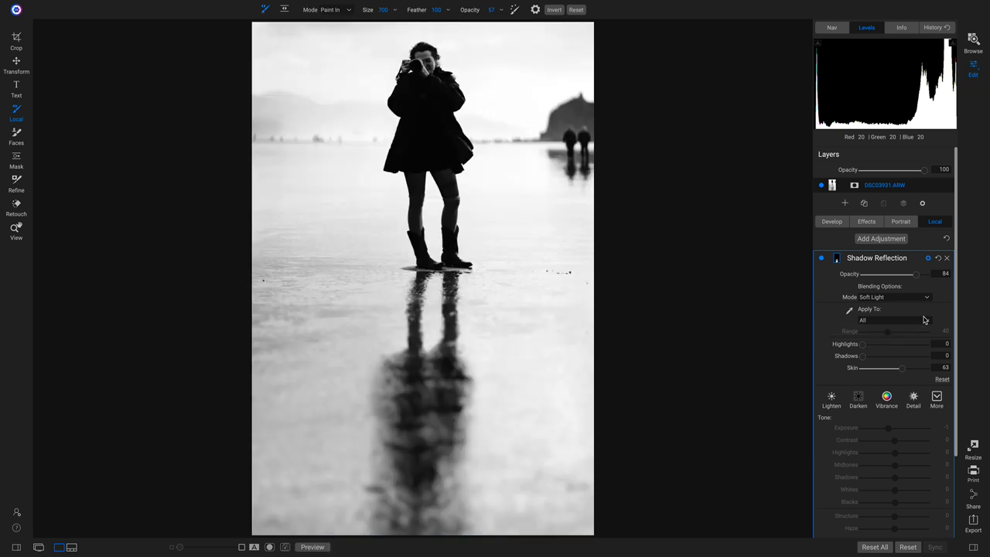
key(backslash)
key(backslash)
Step: Add a Vignette filter with the Big Softy preset to the photo's effects and compare it off and on
click(866, 222)
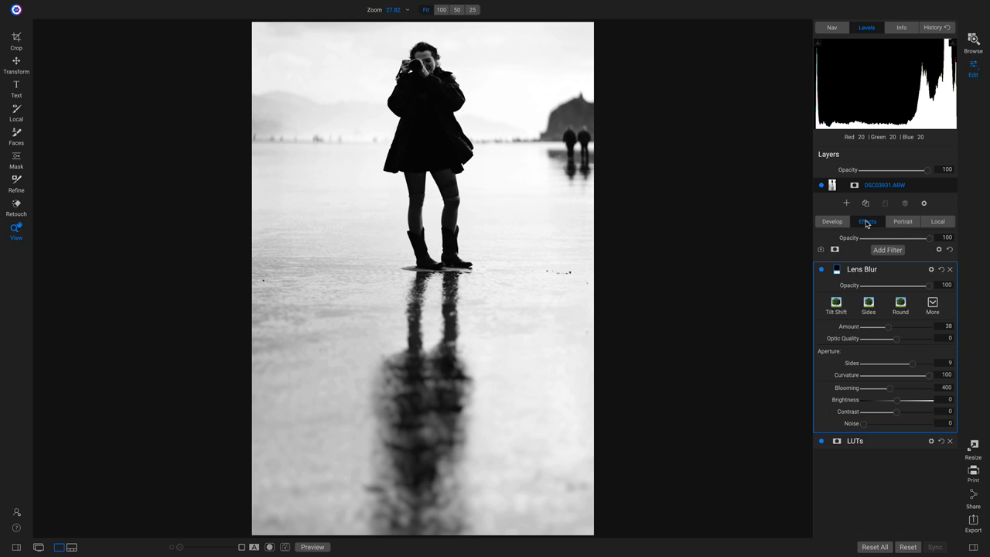
click(887, 250)
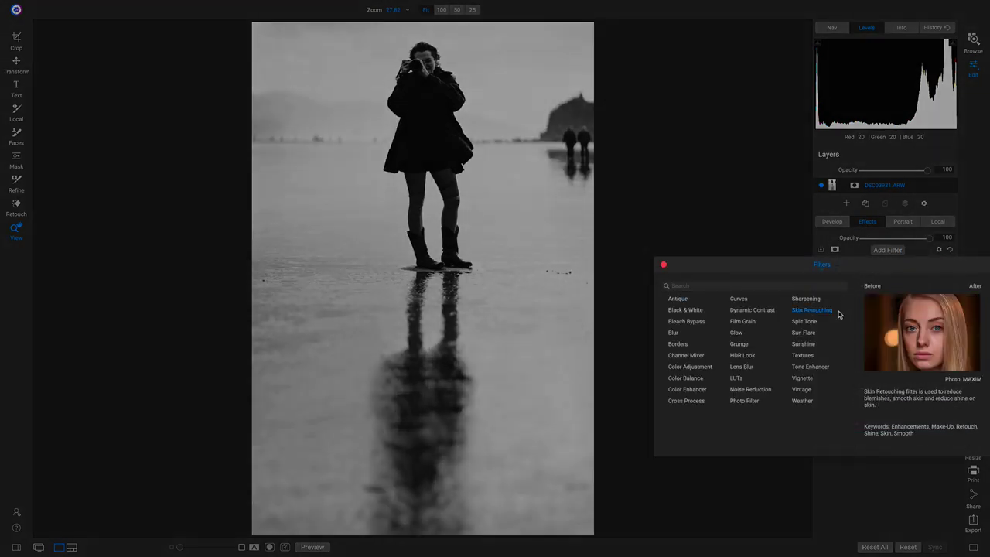
click(804, 379)
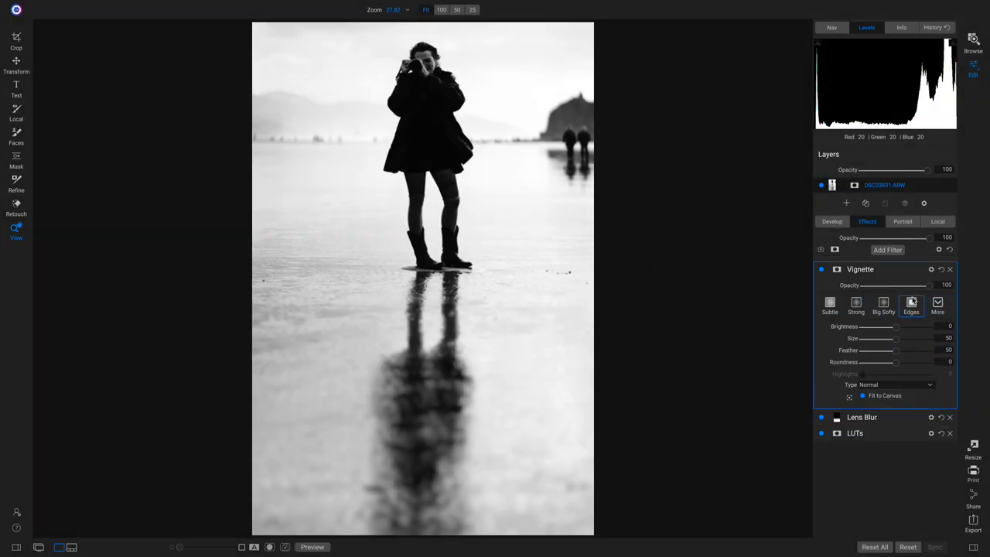
click(884, 305)
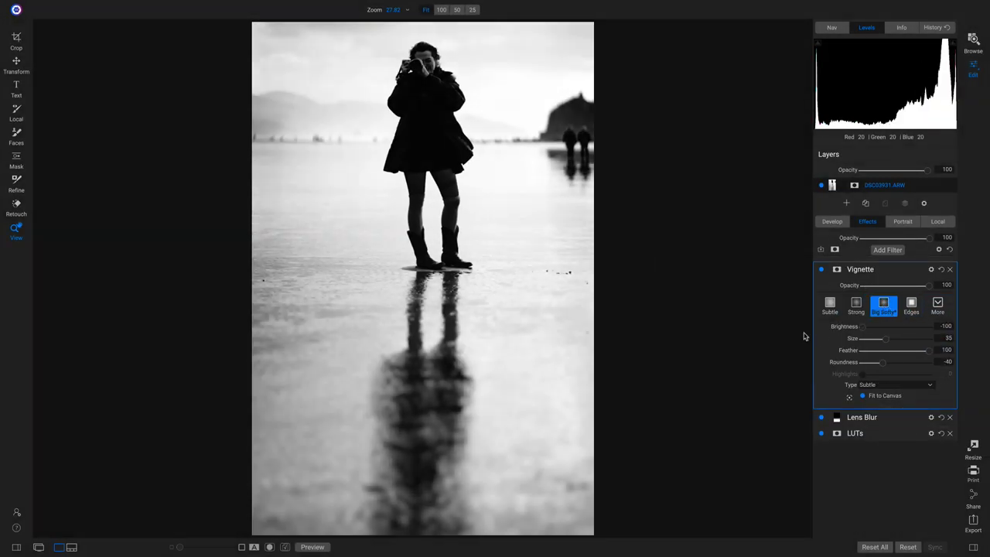
click(821, 270)
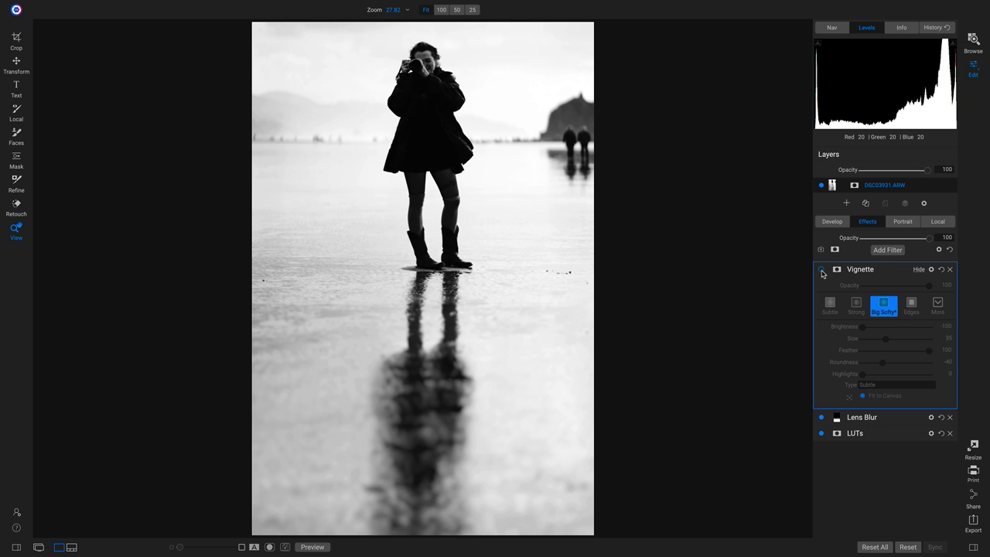
click(821, 271)
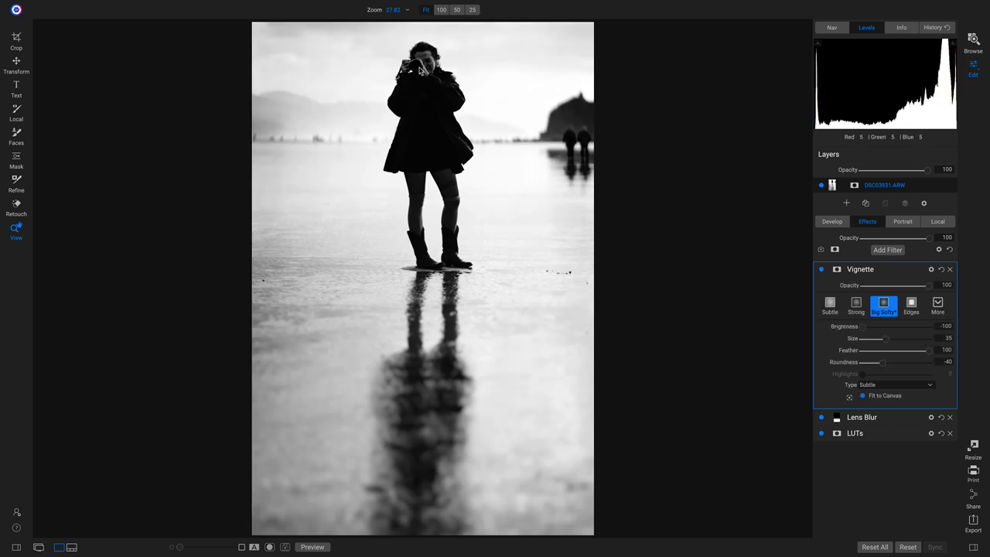
Step: Paint the vignette out over the woman with the masking brush at 100 opacity, and check the filter off and on
key(b)
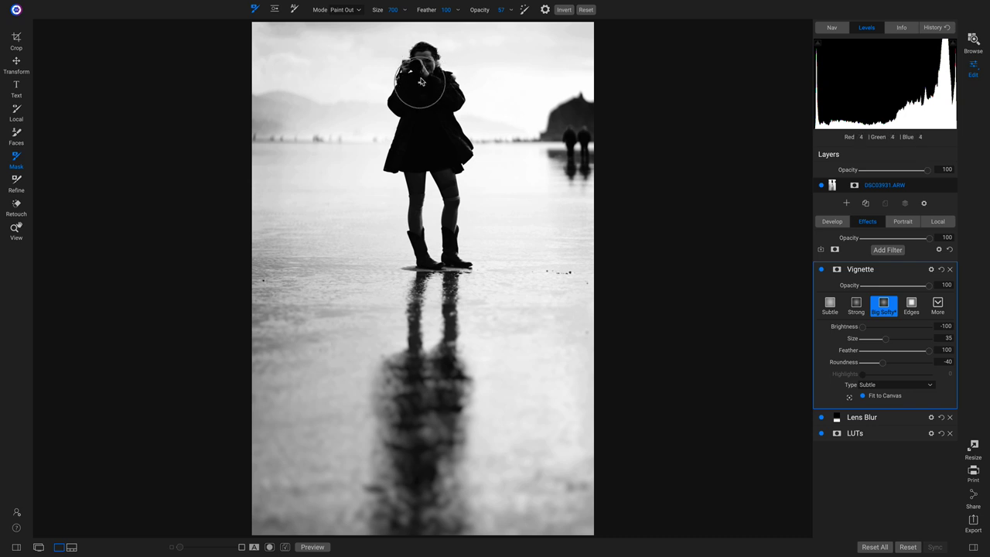
drag(475, 10, 520, 11)
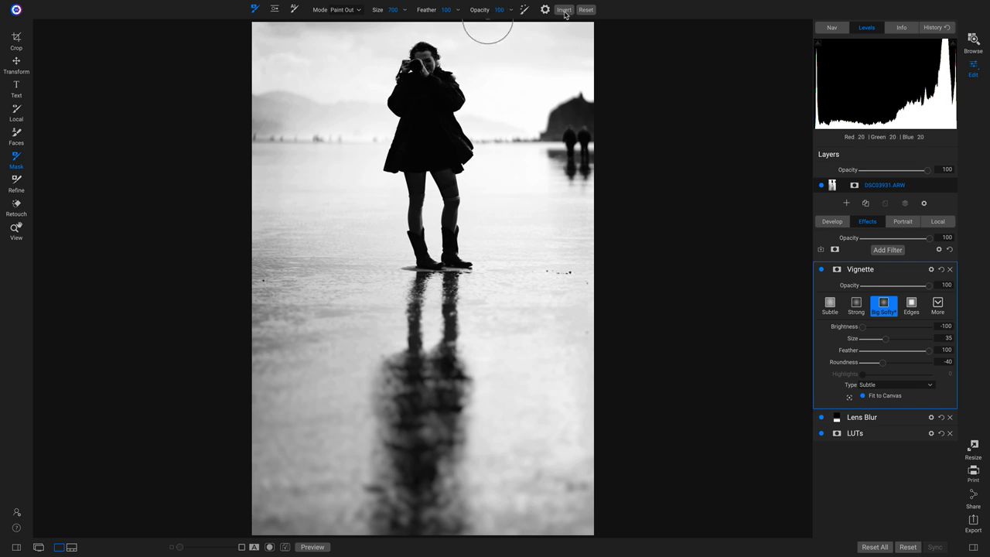
mouse_move(418, 74)
mouse_down()
mouse_move(419, 55)
mouse_move(413, 62)
mouse_move(453, 85)
mouse_move(415, 59)
mouse_up()
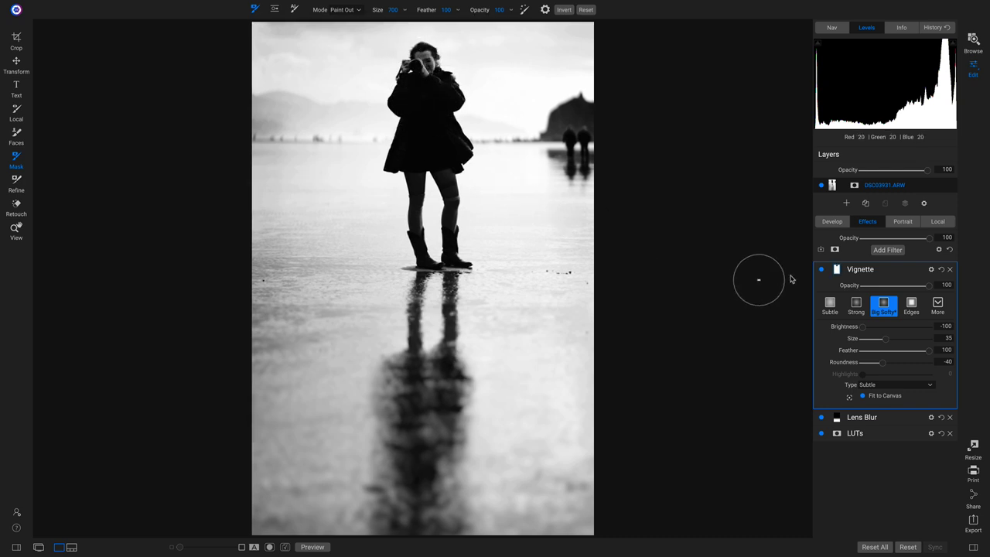
click(821, 270)
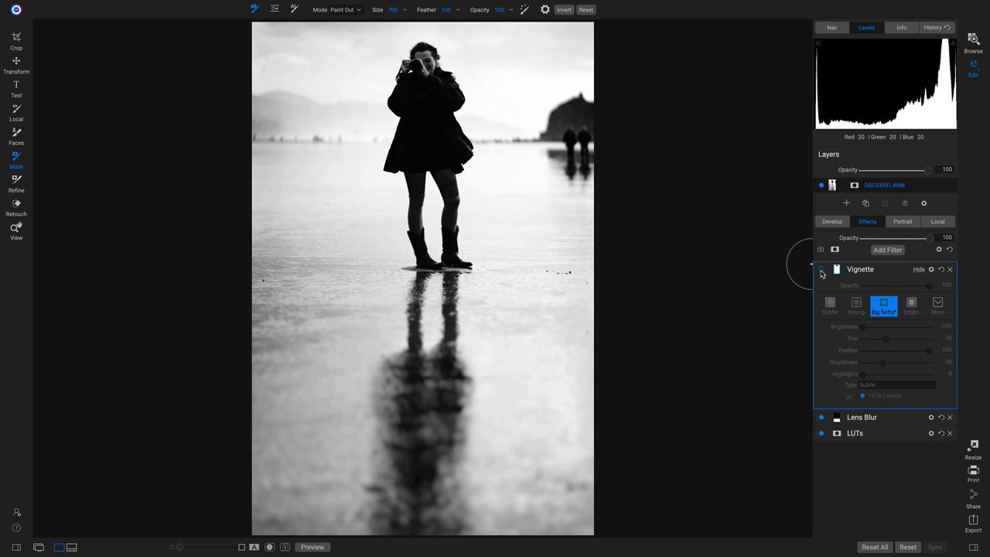
click(822, 271)
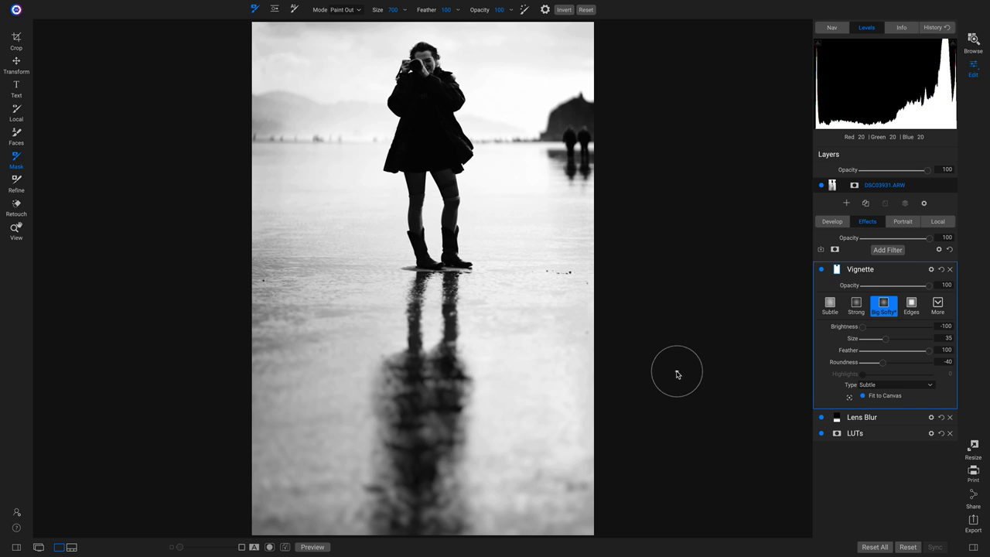
Step: Switch to the next photo in the filmstrip, DSC04037.ARW, and hide the filmstrip again
key(ctrl+shift+f)
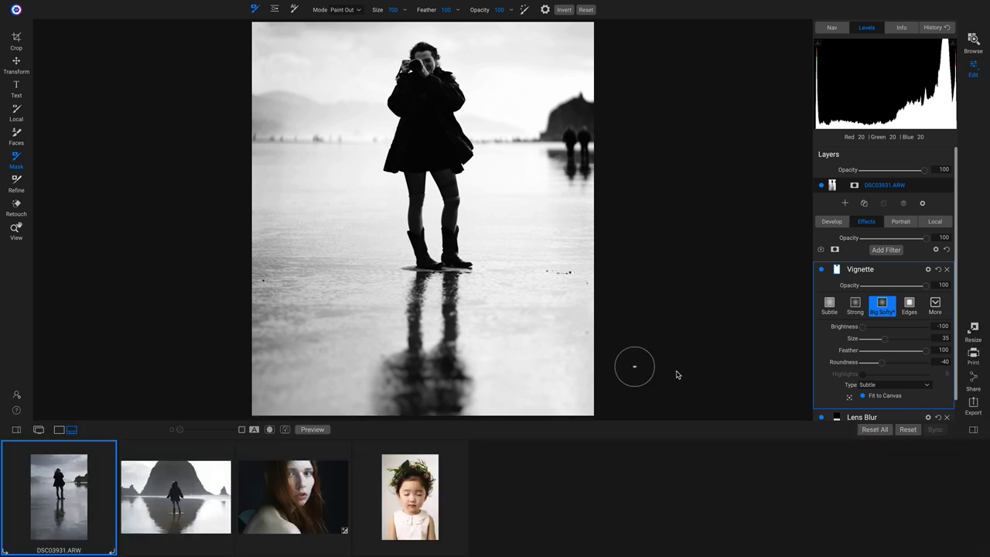
key(Right)
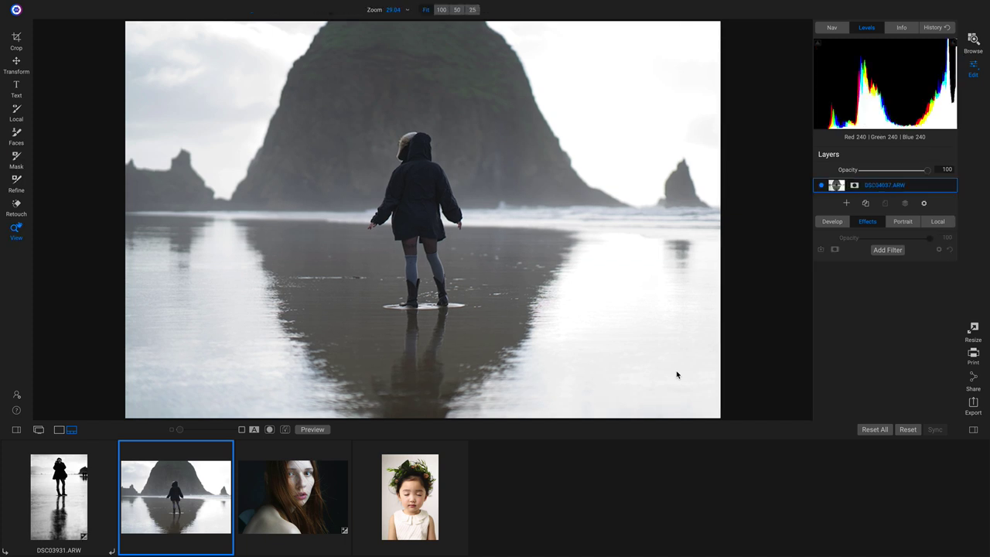
key(ctrl+shift+f)
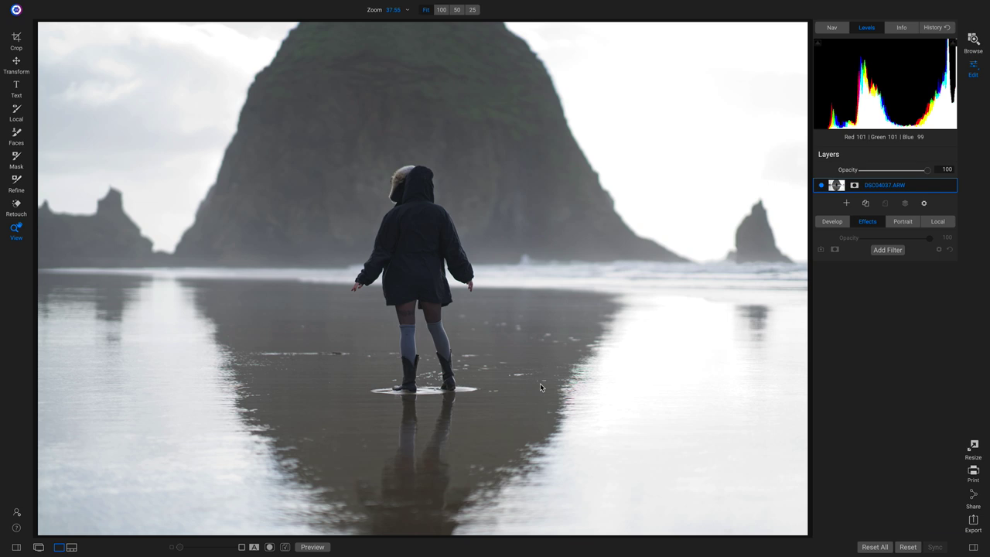
Step: Apply the ON1 Landscape camera profile to the sea stack photo and compare it with the original
click(832, 222)
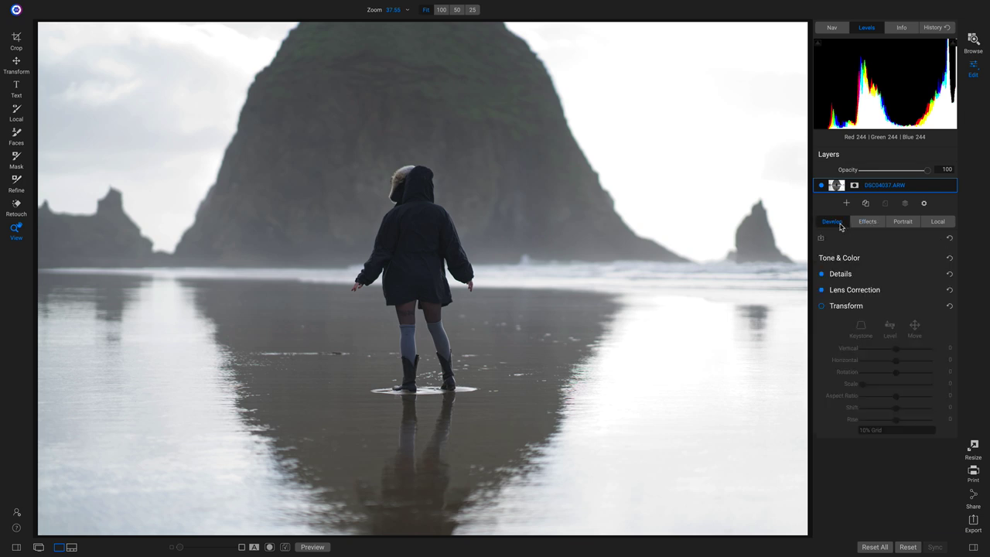
click(901, 263)
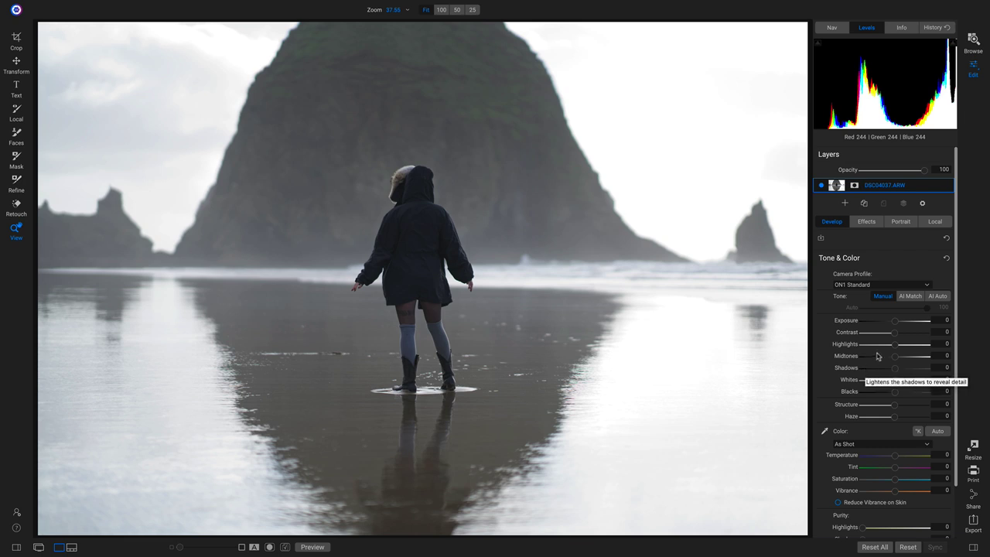
click(894, 284)
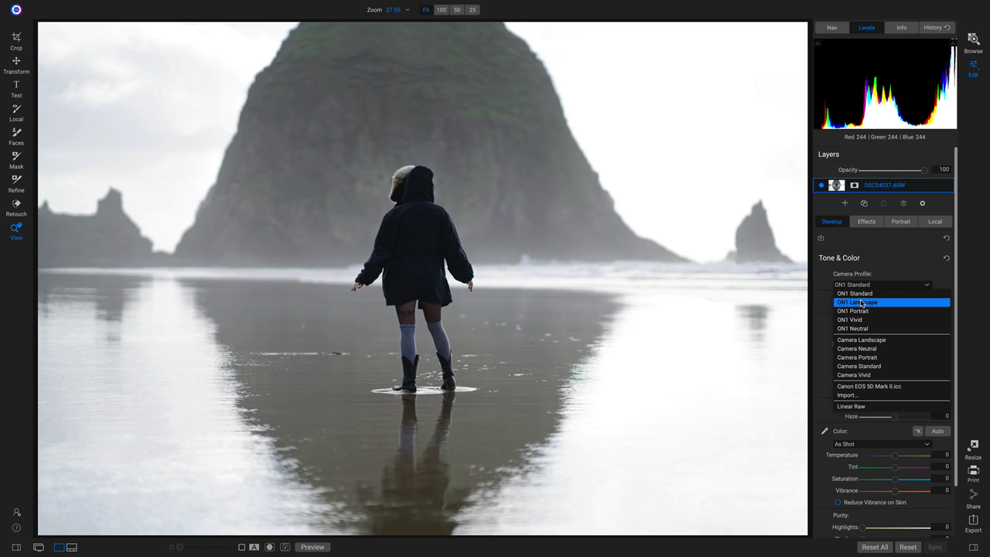
click(862, 303)
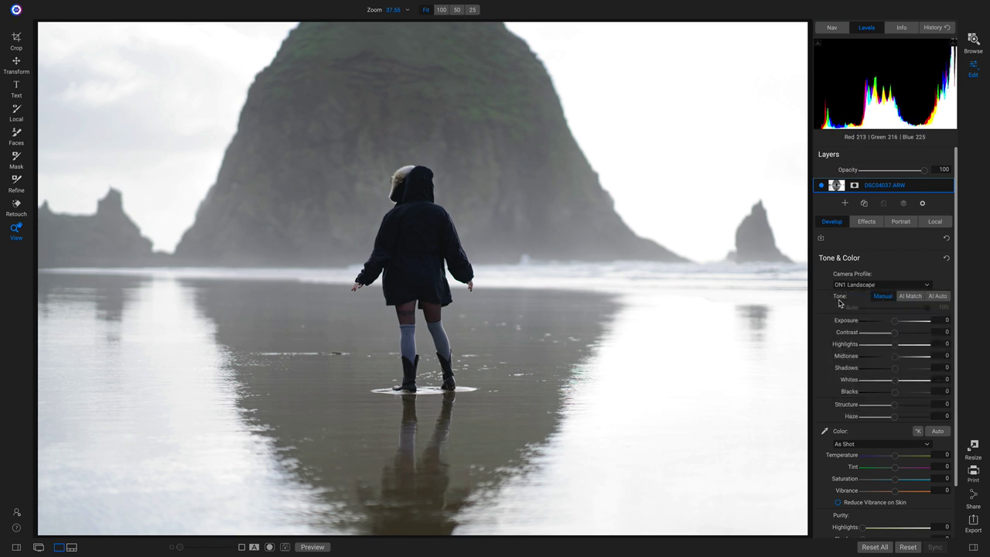
key(backslash)
key(backslash)
Step: Set the photo's Exposure to 0.35, Contrast 40, Highlights -71, Midtones 9, Whites -10 and Blacks -50, checking for clipping
drag(894, 325, 906, 337)
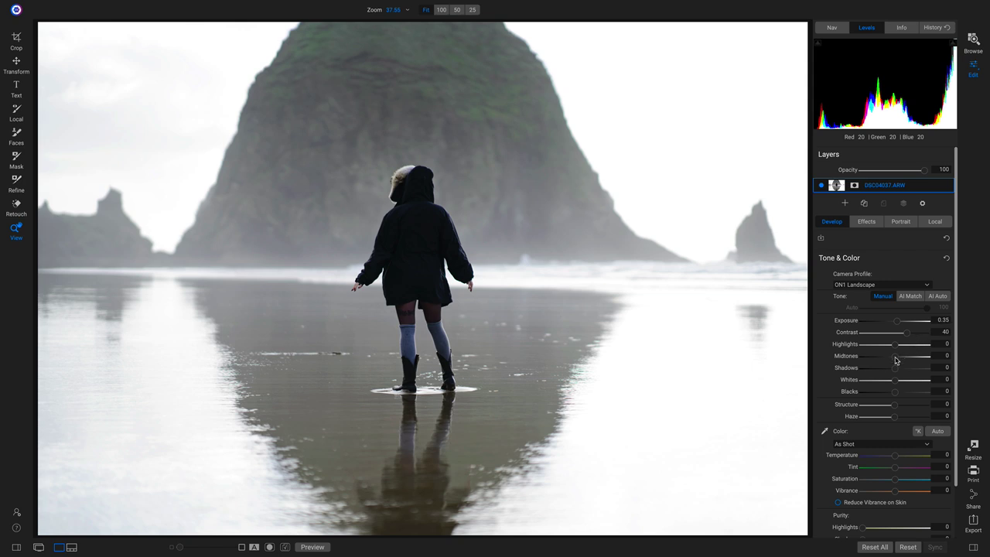
drag(893, 349, 876, 352)
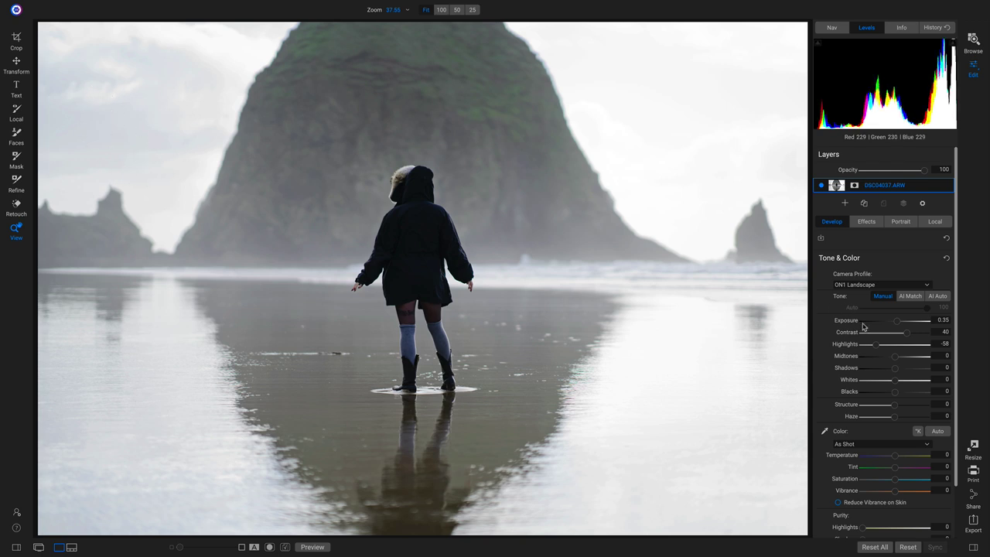
drag(874, 348, 870, 349)
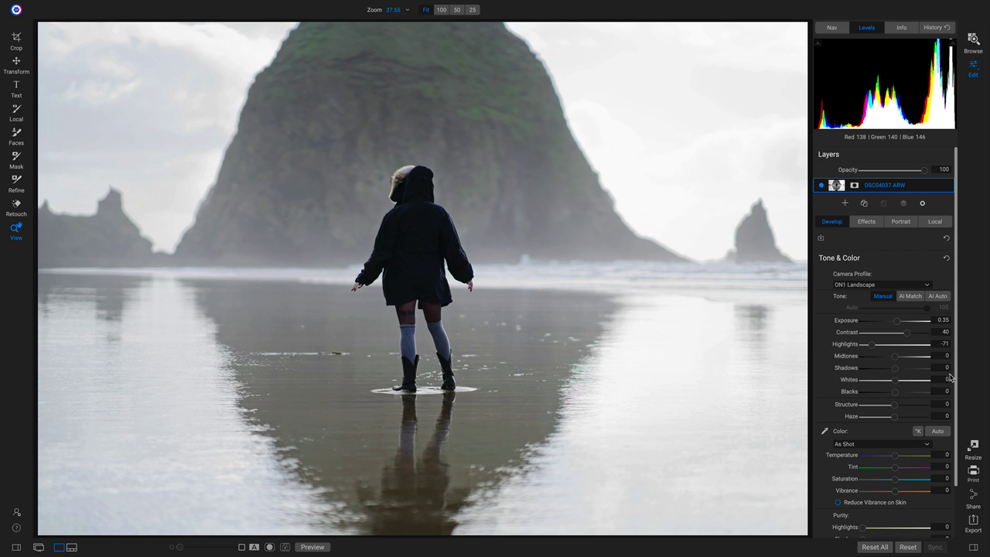
drag(895, 385, 898, 361)
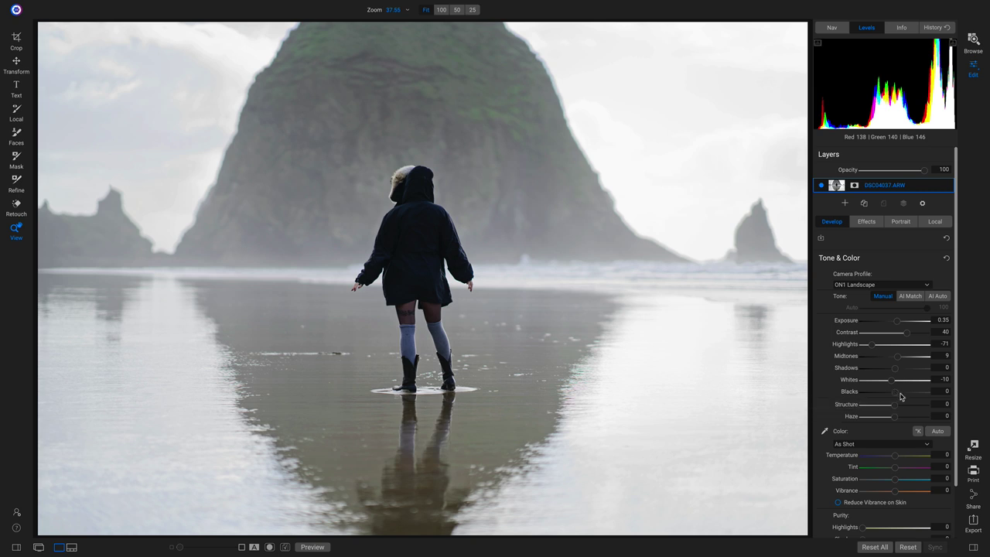
drag(893, 396, 877, 401)
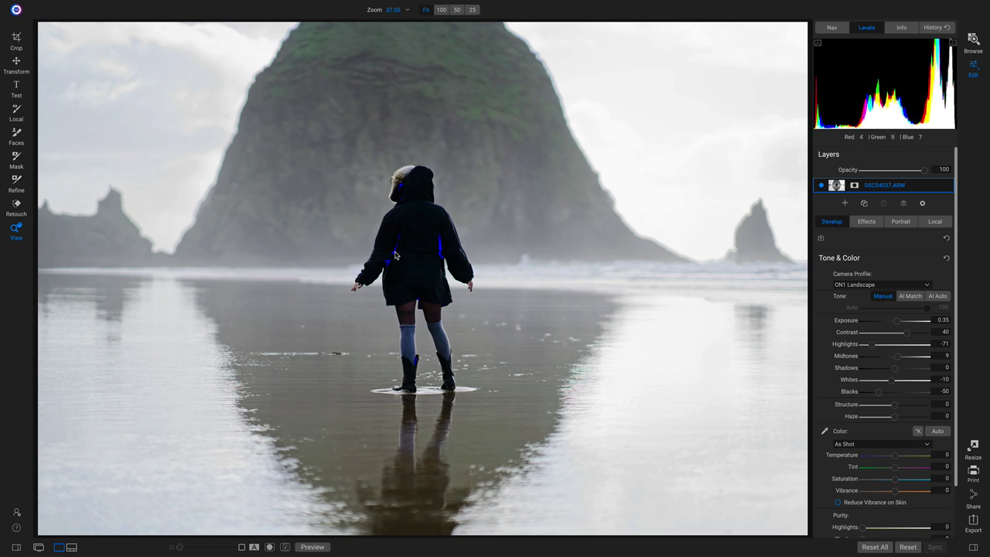
key(j)
Step: Compare the tone-adjusted sea stack photo with its original several times
key(backslash)
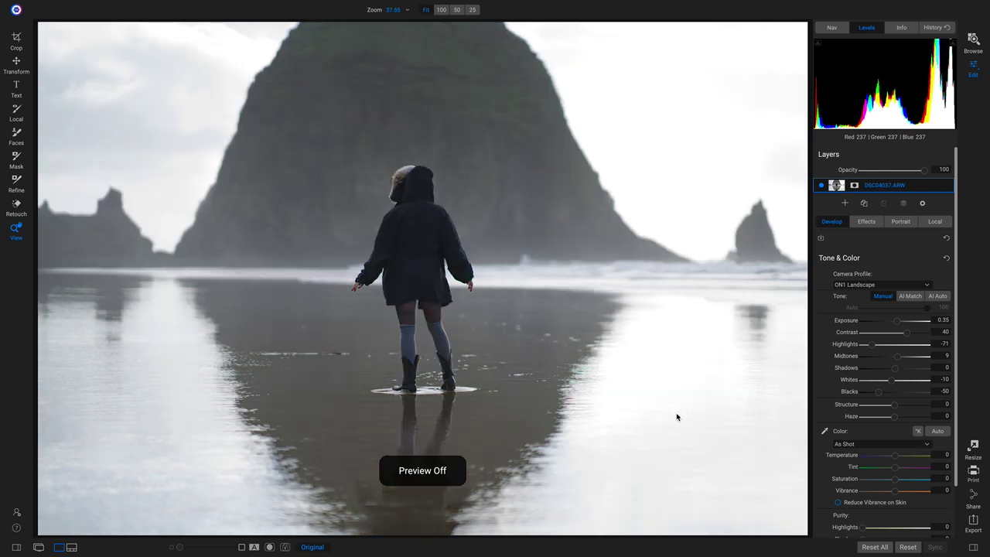
key(backslash)
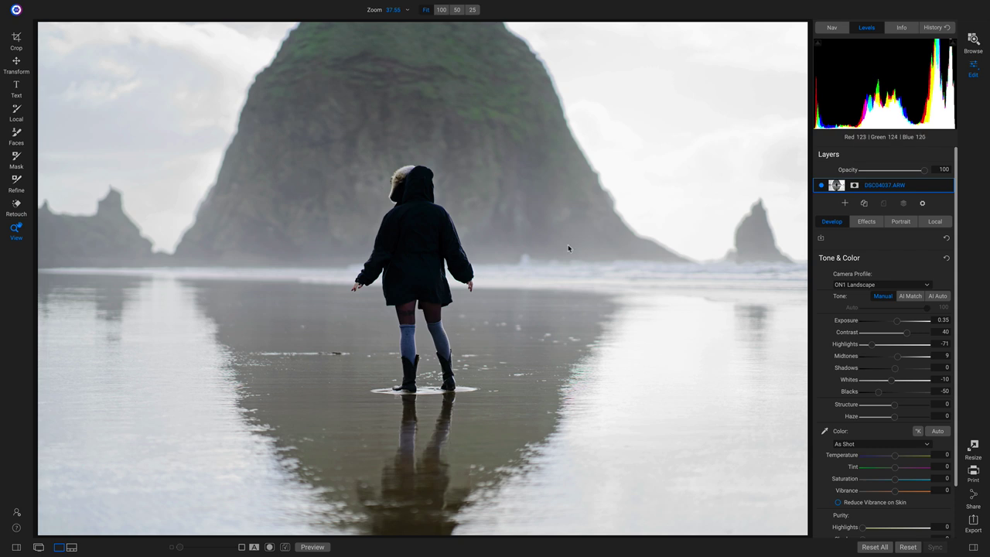
key(backslash)
key(backslash)
key(backslash)
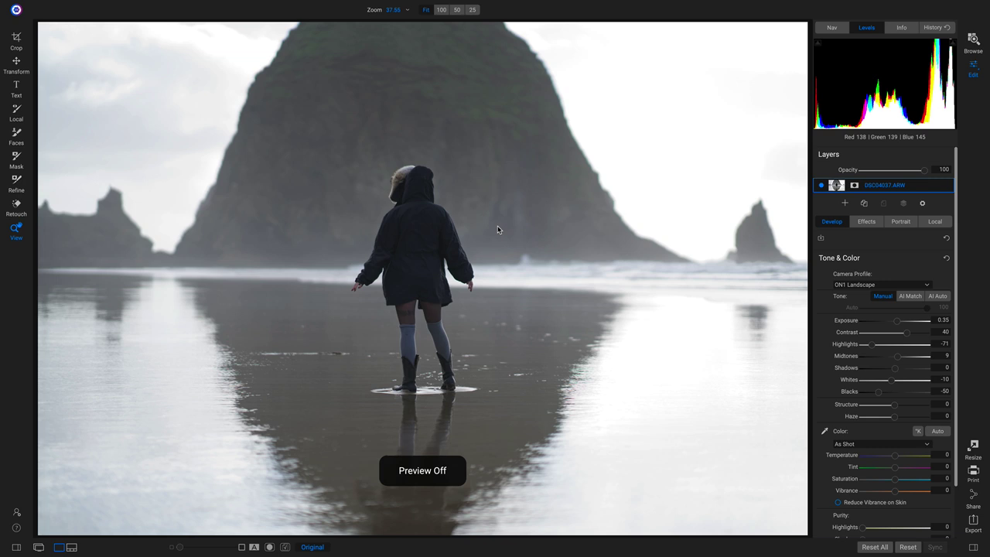
key(backslash)
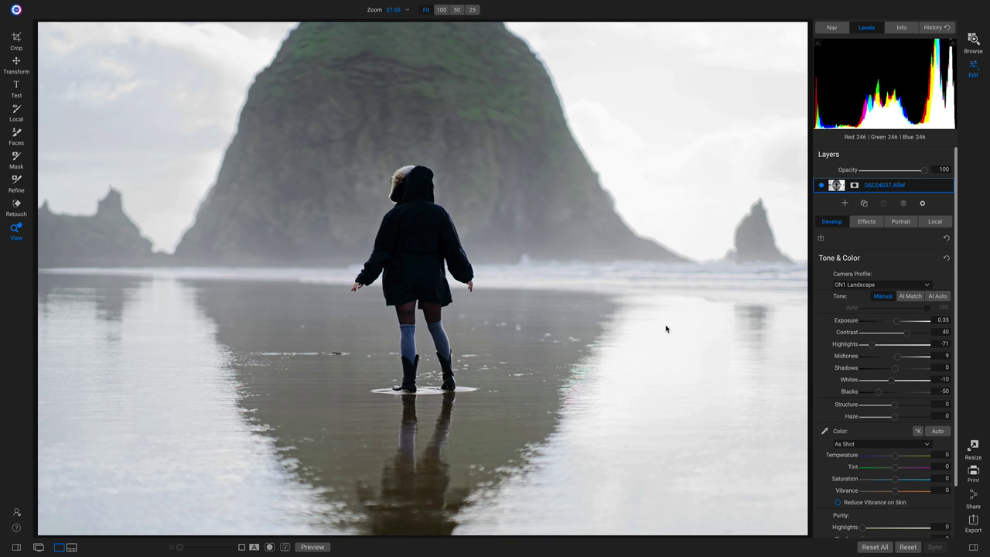
Step: Add a Sun Flare filter with Amount 100, Brightness 15 and Sunshine Amount 16
click(874, 223)
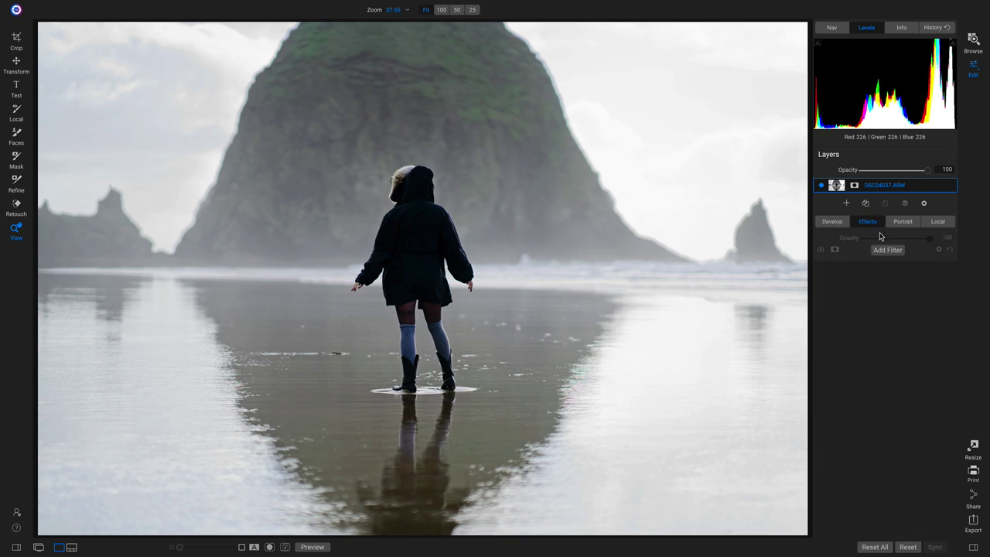
click(885, 250)
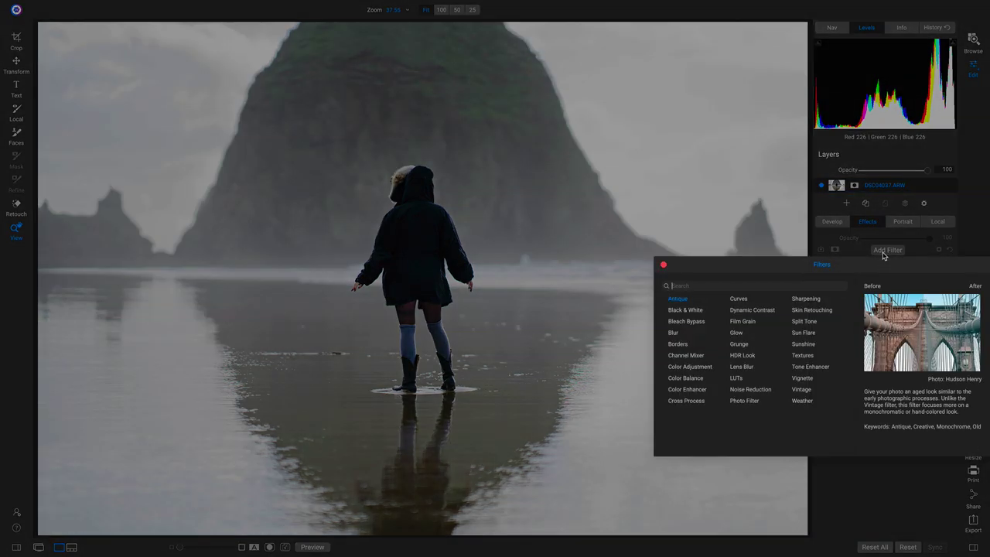
click(803, 332)
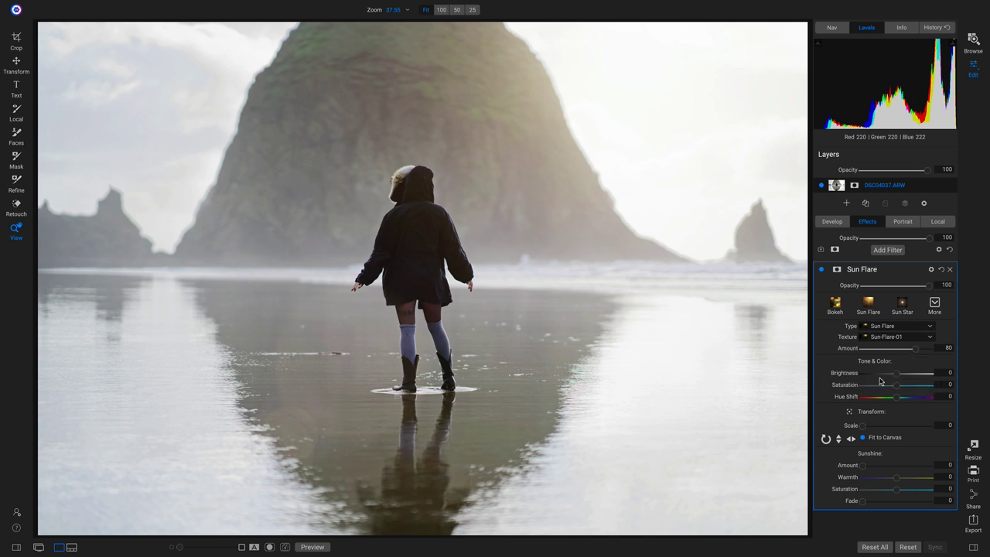
drag(916, 349, 949, 354)
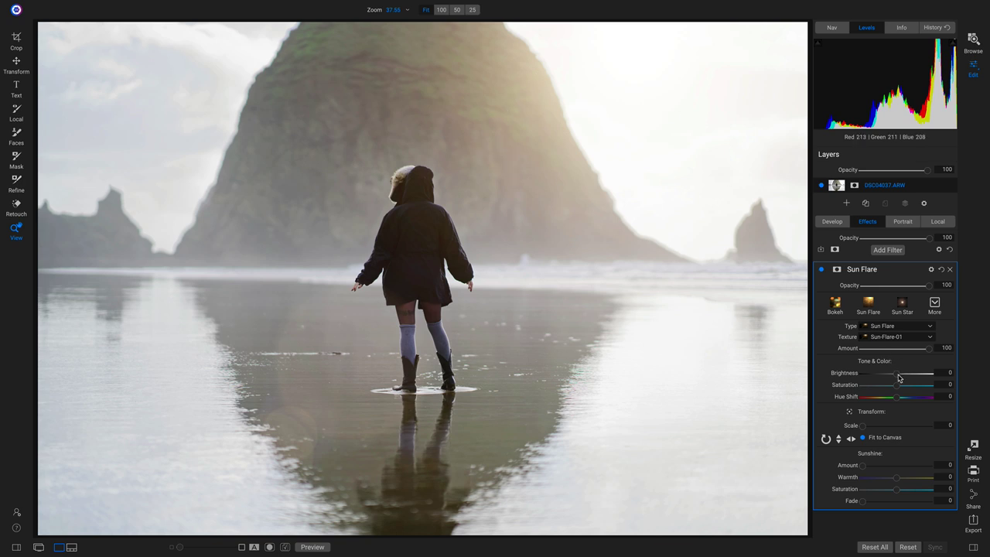
drag(899, 378, 907, 379)
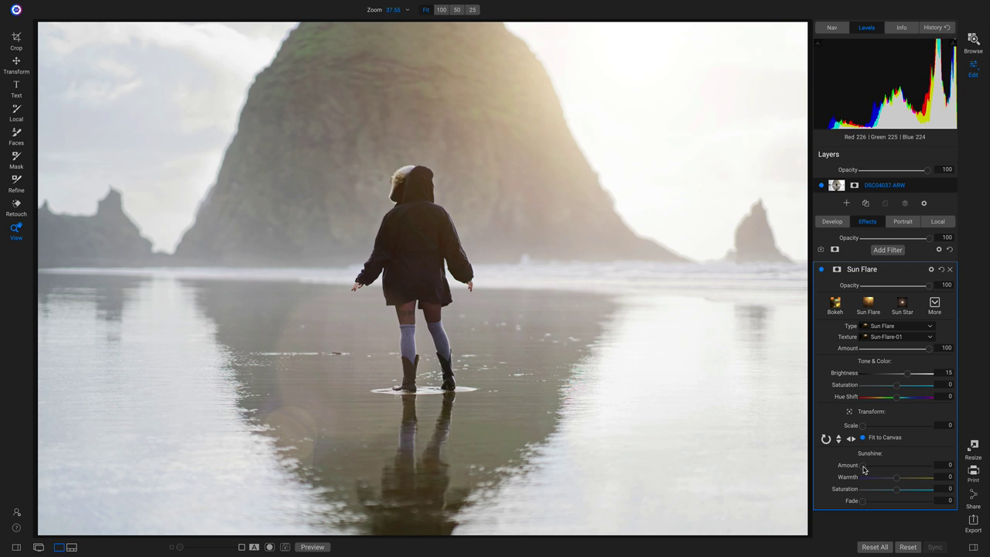
mouse_move(870, 469)
mouse_down()
mouse_move(884, 472)
mouse_move(873, 470)
mouse_up()
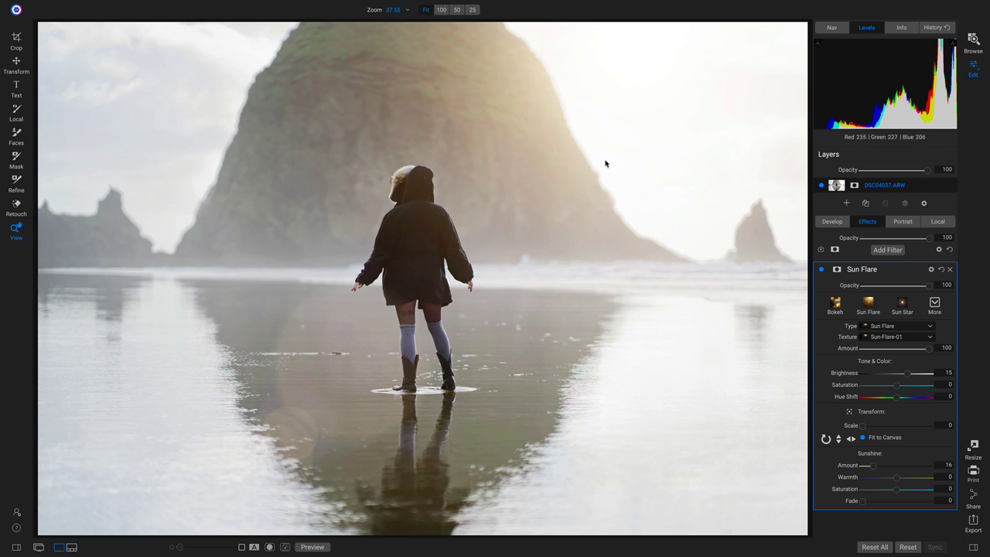
Step: Fine-tune the Sun Flare filter's Sunshine Amount to 28
drag(873, 469, 851, 473)
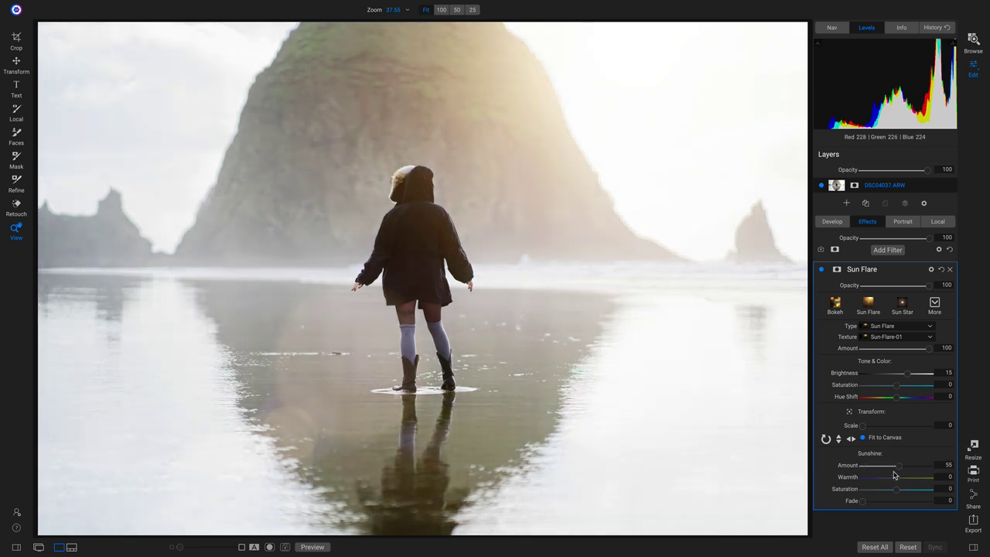
double_click(883, 472)
mouse_move(863, 476)
mouse_down()
mouse_move(909, 476)
mouse_move(853, 477)
mouse_move(900, 479)
mouse_move(860, 477)
mouse_move(869, 464)
mouse_up()
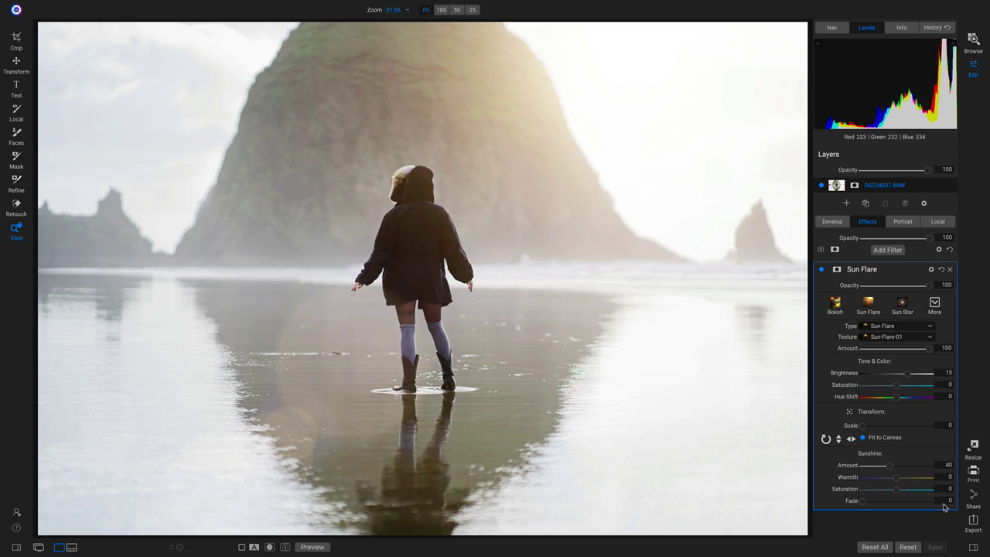
mouse_move(885, 470)
mouse_down()
mouse_move(860, 472)
mouse_move(883, 470)
mouse_up()
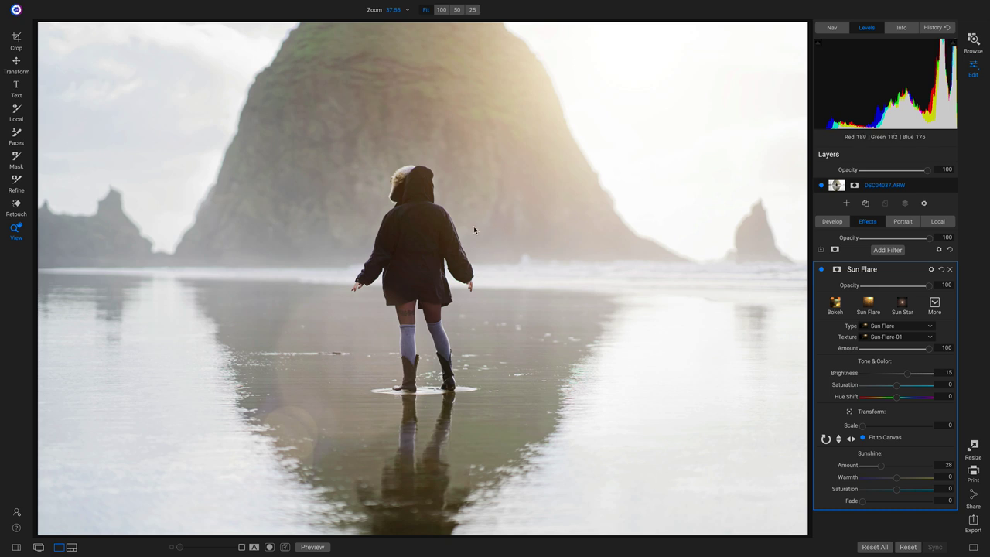
Step: Mask the Sun Flare filter off the person's hood and dark jacket at 100% zoom using a smaller Paint Out brush
click(415, 190)
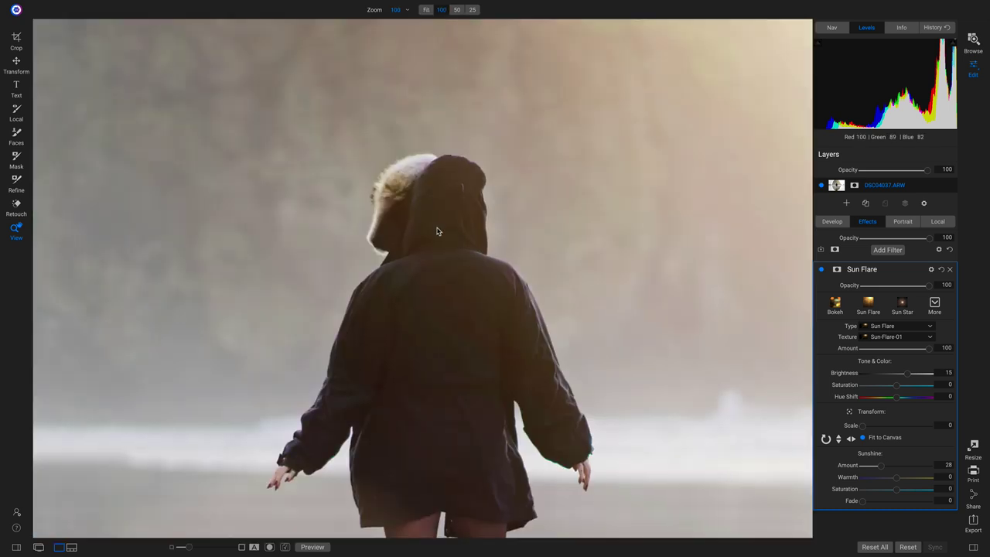
key(b)
drag(478, 12, 410, 29)
key(bracketleft)
key(bracketleft)
key(bracketleft)
mouse_move(447, 198)
mouse_down()
mouse_move(508, 352)
mouse_move(453, 399)
mouse_move(456, 305)
mouse_move(409, 376)
mouse_move(391, 433)
mouse_move(415, 195)
mouse_move(499, 375)
mouse_move(510, 433)
mouse_move(483, 507)
mouse_move(391, 470)
mouse_move(394, 348)
mouse_move(568, 323)
mouse_move(531, 337)
mouse_move(526, 376)
mouse_move(579, 456)
mouse_move(579, 430)
mouse_move(441, 188)
mouse_move(474, 338)
mouse_up()
key(bracketleft)
key(z)
key(ctrl+0)
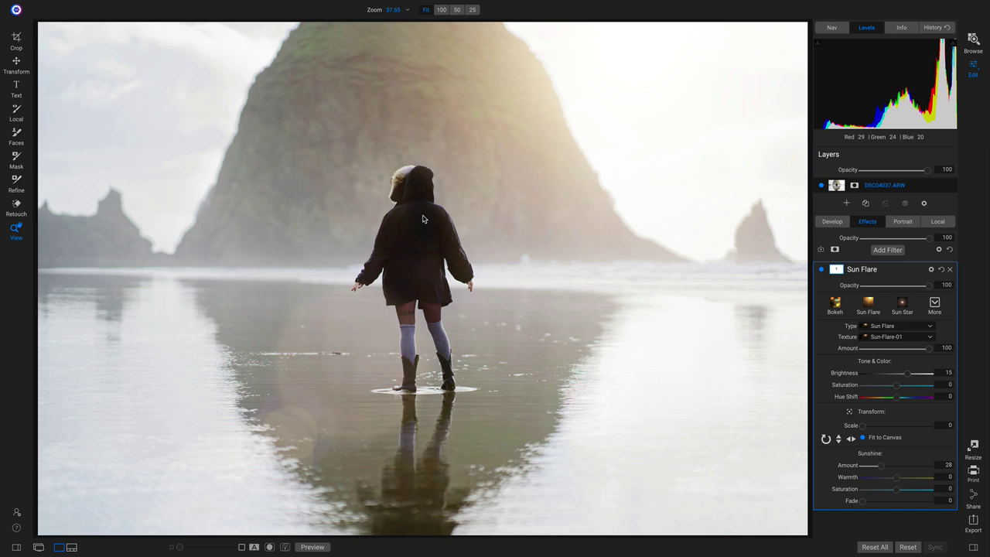
Step: Brush more of the Sun Flare off the person's upper body with Opacity 16 and Feather 100, and compare the filter off and on
key(b)
mouse_move(417, 242)
mouse_down()
mouse_move(382, 251)
mouse_move(405, 224)
mouse_move(413, 197)
mouse_move(388, 245)
mouse_move(407, 180)
mouse_move(381, 262)
mouse_move(392, 255)
mouse_move(409, 266)
mouse_move(442, 303)
mouse_move(444, 221)
mouse_up()
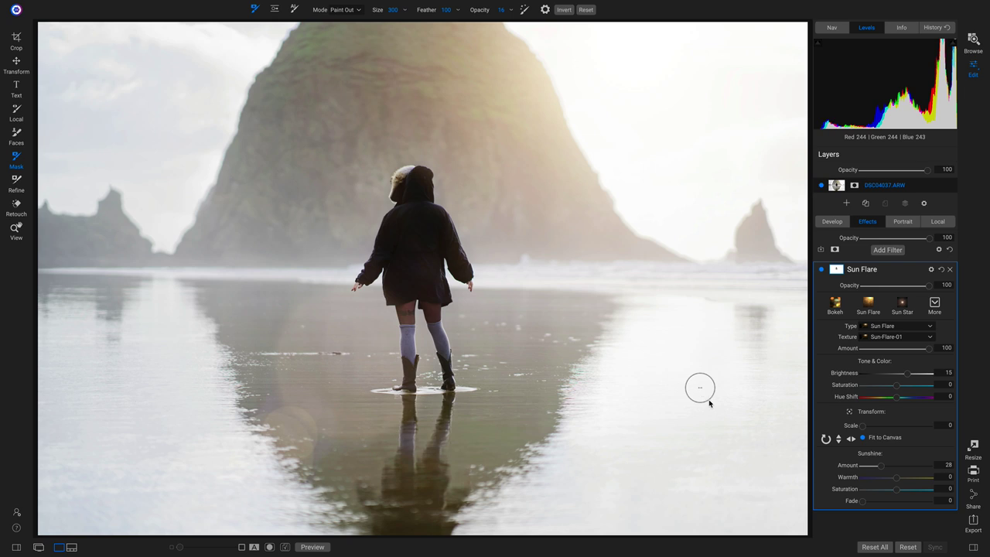
click(820, 269)
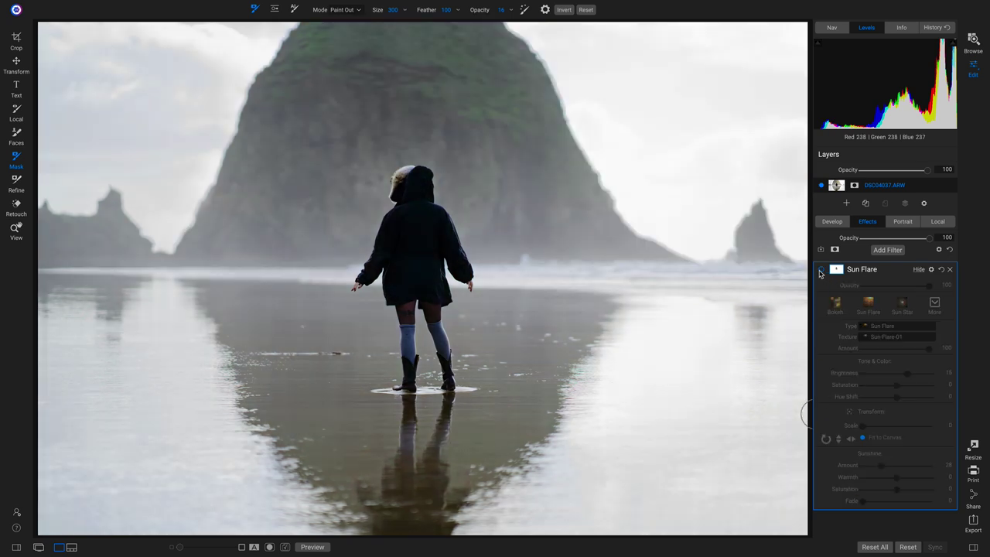
click(821, 270)
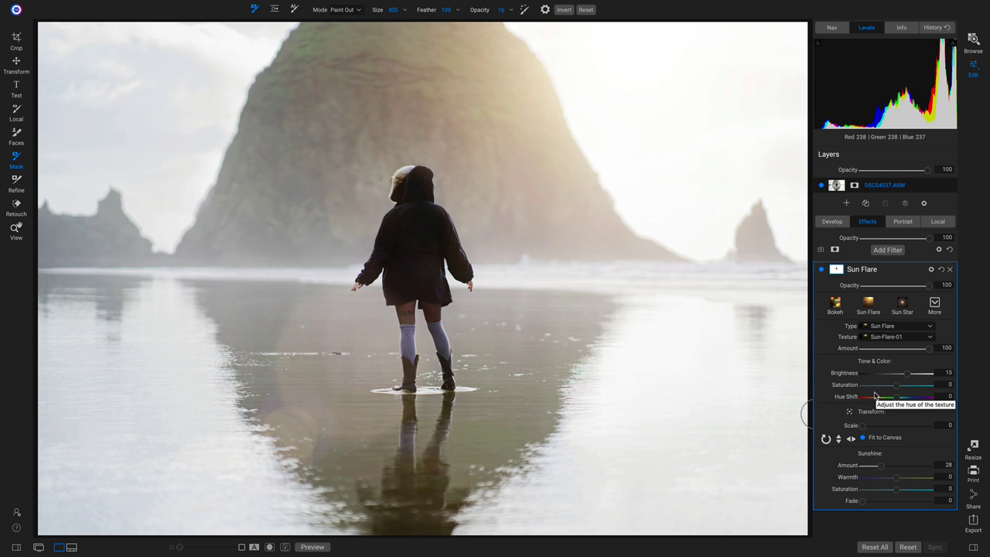
Step: Add a Channel Mixer filter with the BW Red Filter style to convert the photo to black and white
click(885, 250)
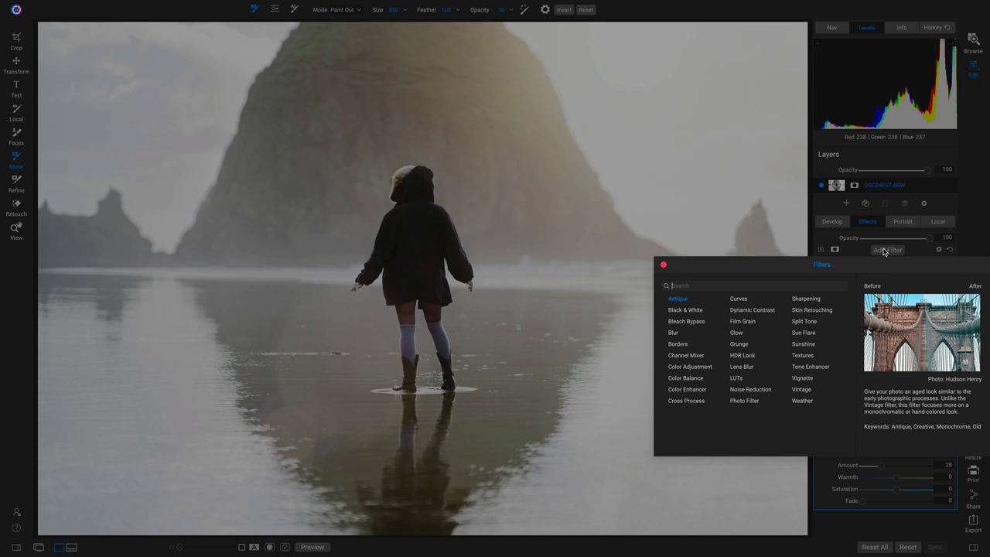
click(689, 356)
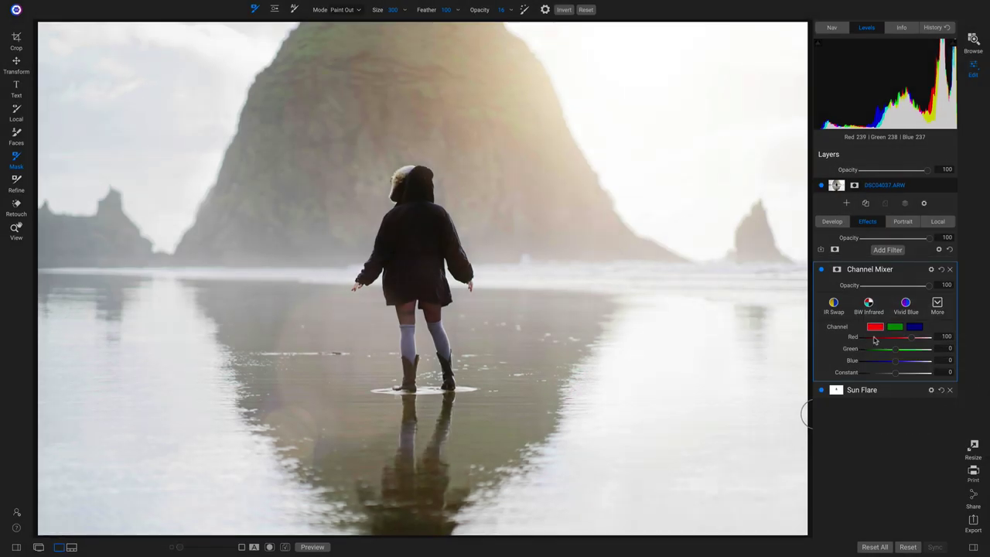
click(937, 306)
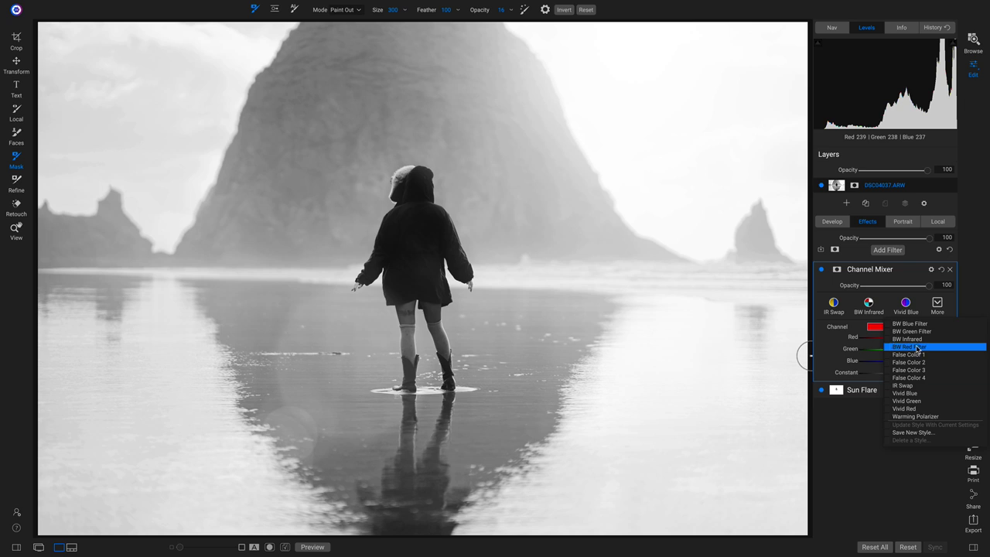
click(916, 350)
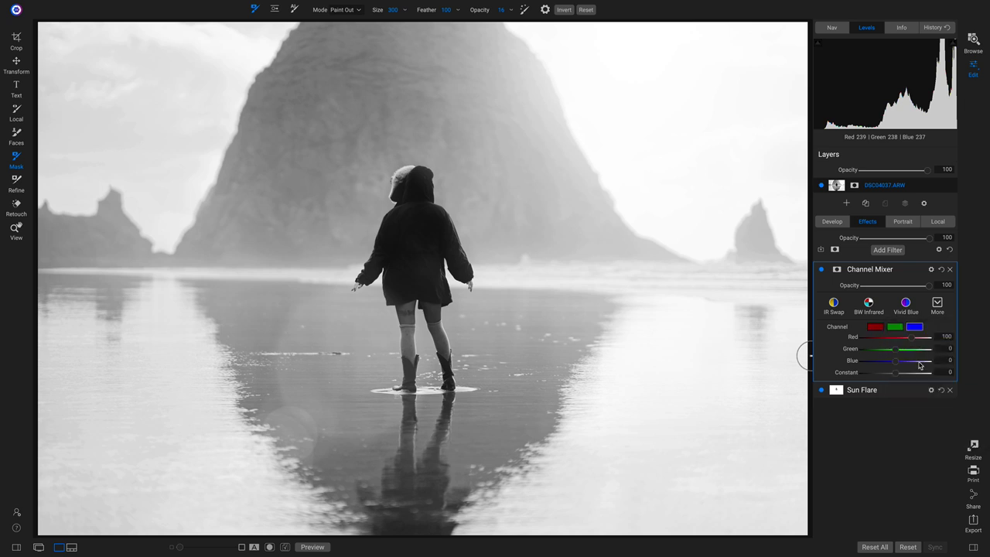
Step: Compare the Channel Mixer conversion off and on, and reset the photo's Exposure to 0 in the develop settings
click(821, 270)
click(821, 269)
click(821, 270)
click(821, 270)
click(831, 223)
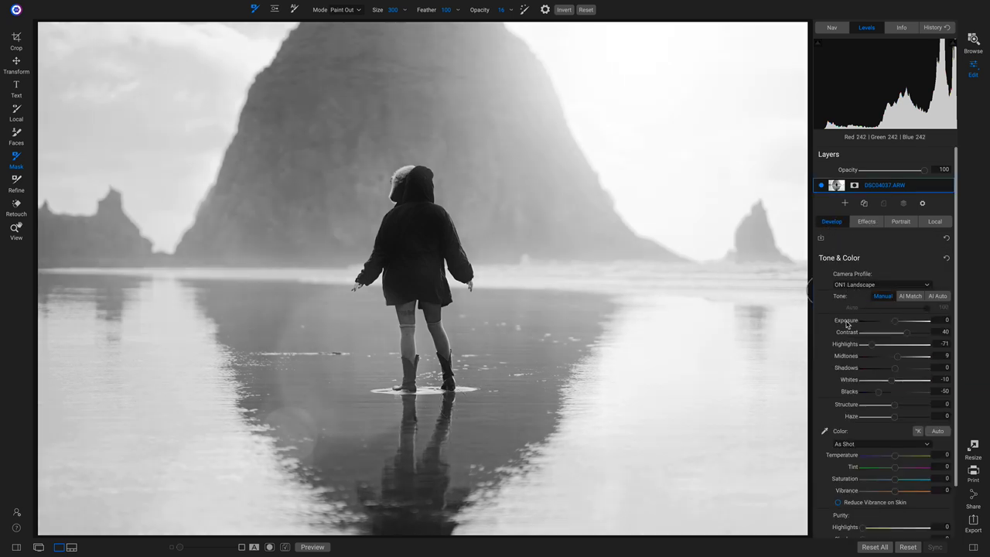
click(867, 225)
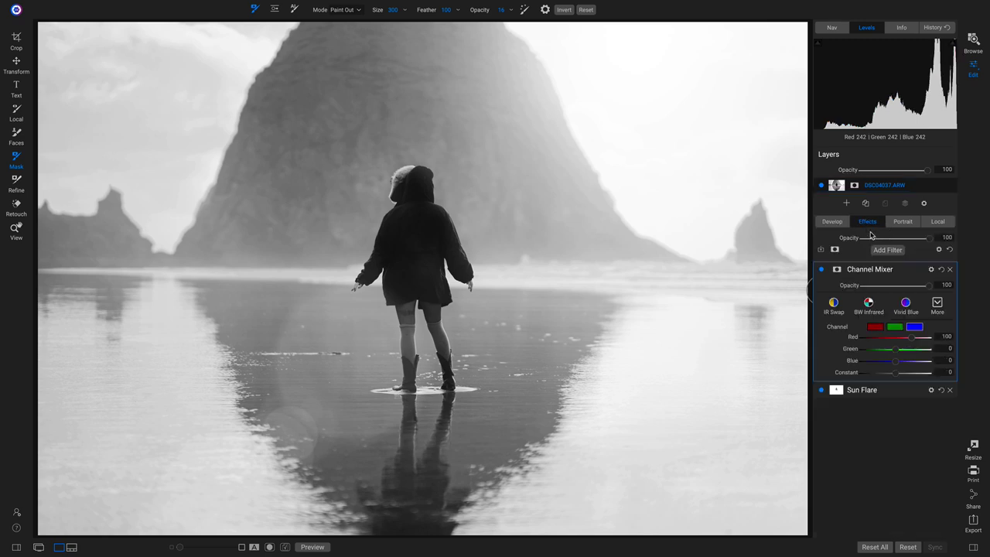
Step: Add a Curves filter with points at In 27, Out 23; In 82, Out 57; and In 160, Out 165
click(886, 250)
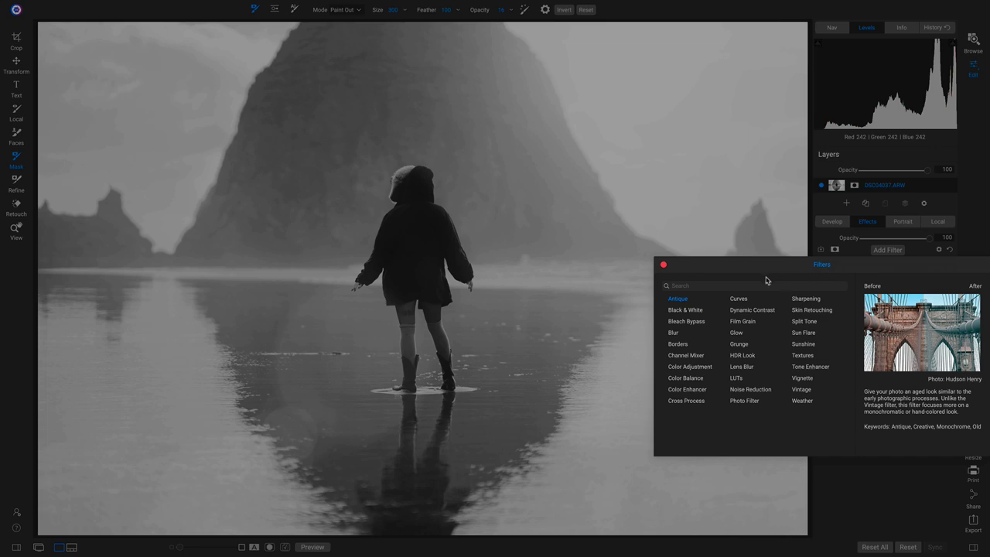
click(735, 299)
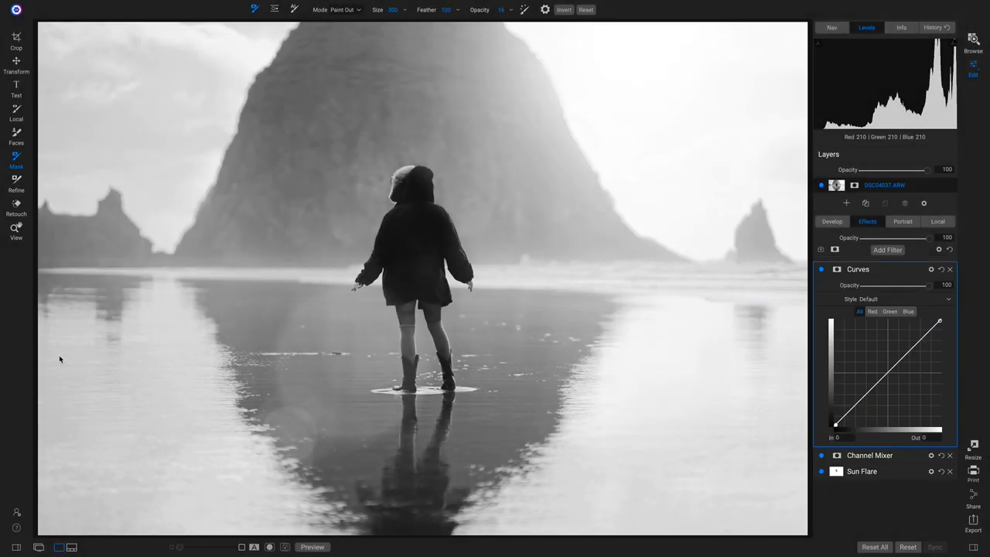
click(906, 277)
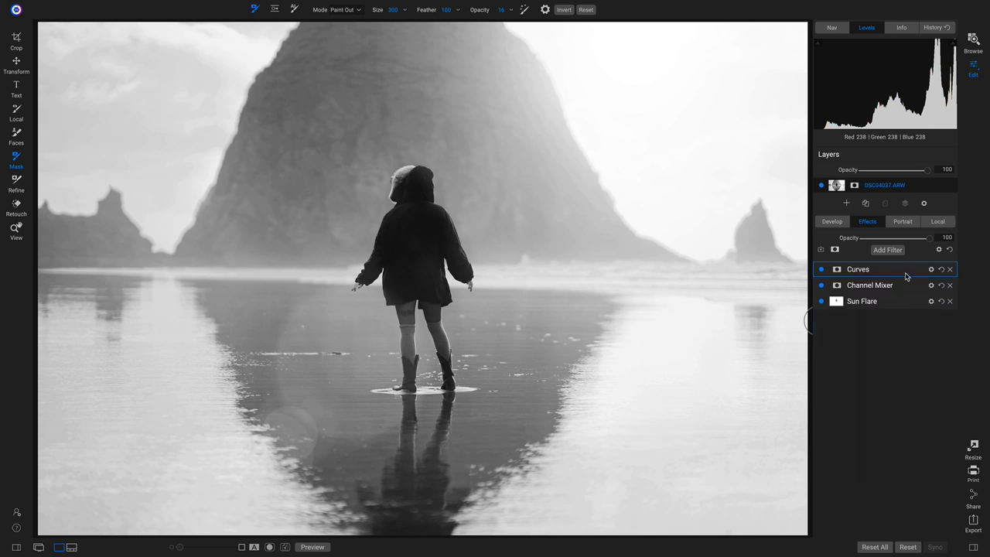
click(905, 276)
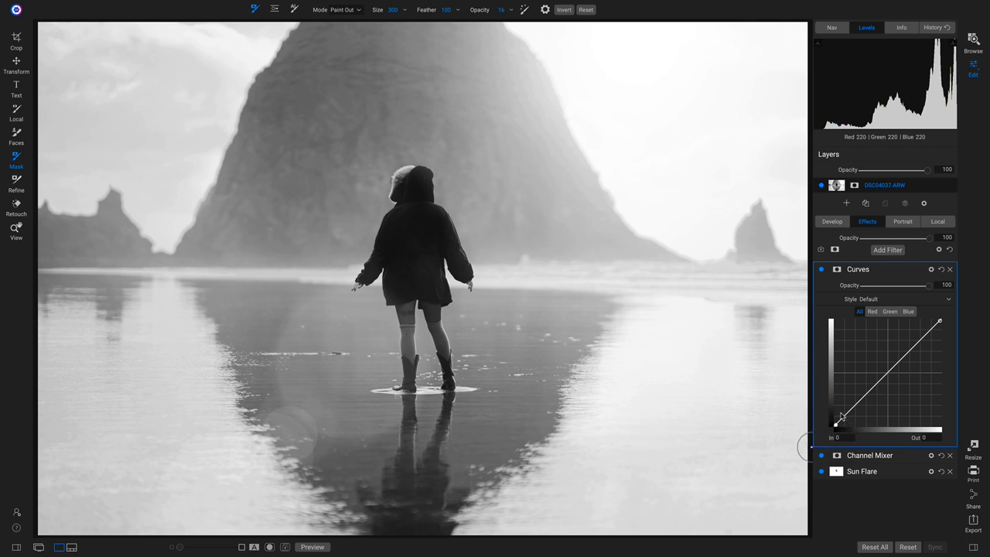
drag(836, 427, 840, 421)
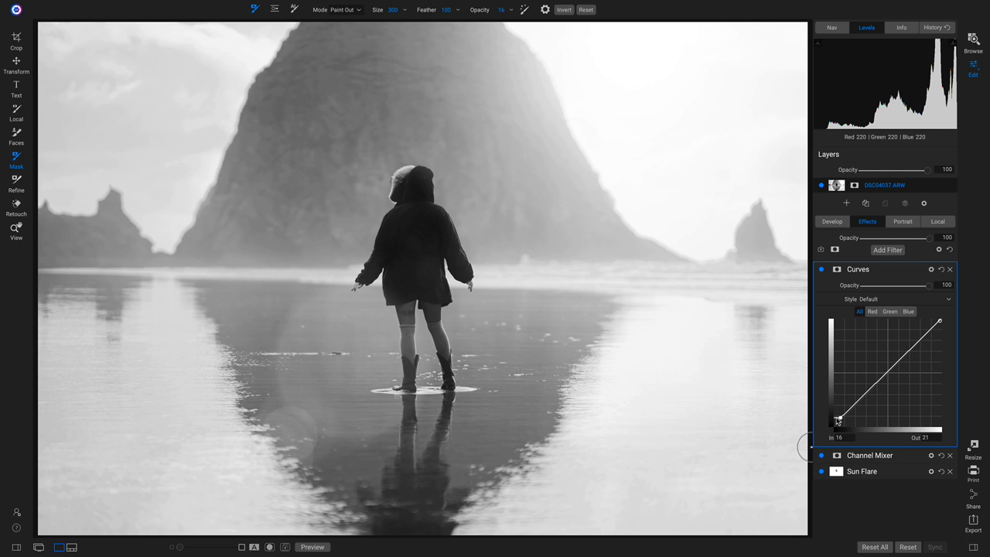
drag(840, 420, 845, 418)
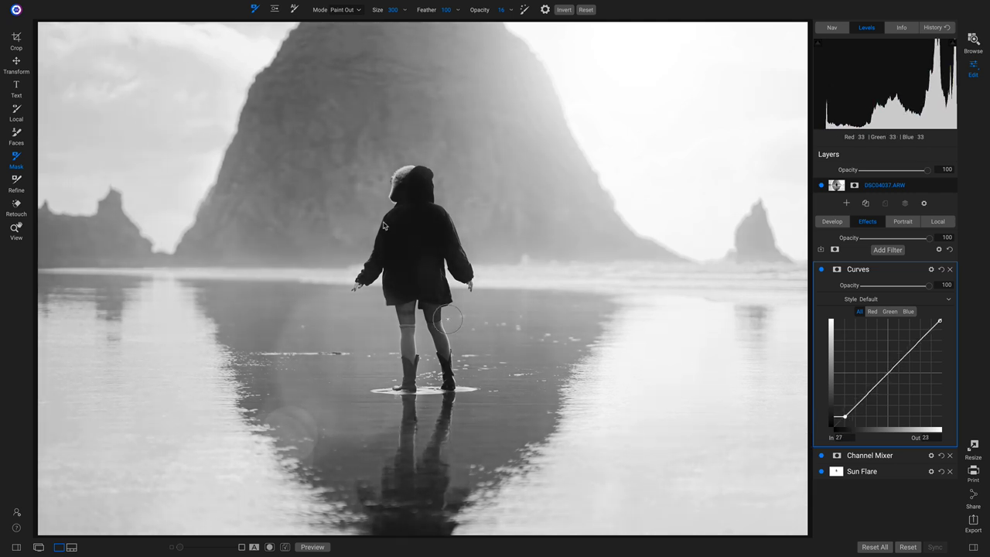
drag(862, 405, 867, 404)
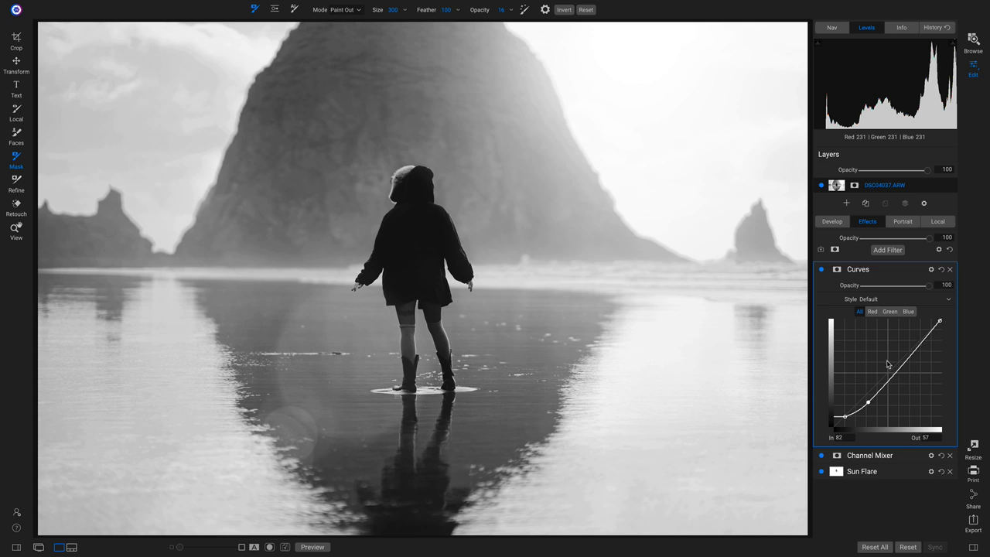
drag(902, 369, 901, 359)
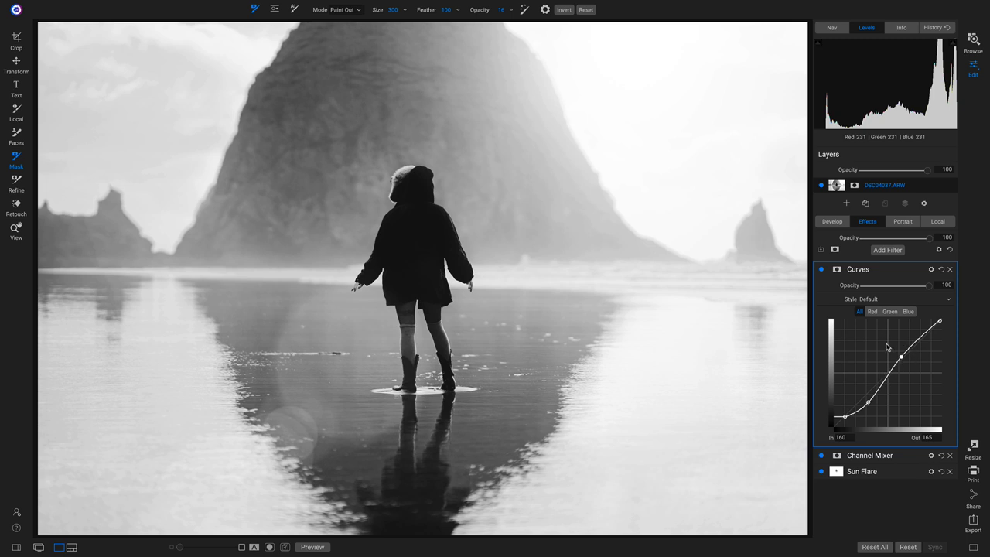
Step: Strengthen the contrast curve with points at about In 87, Out 52 and In 189, Out 196, comparing the Curves filter off and on
click(822, 271)
click(822, 271)
click(822, 271)
click(822, 270)
drag(845, 418, 870, 407)
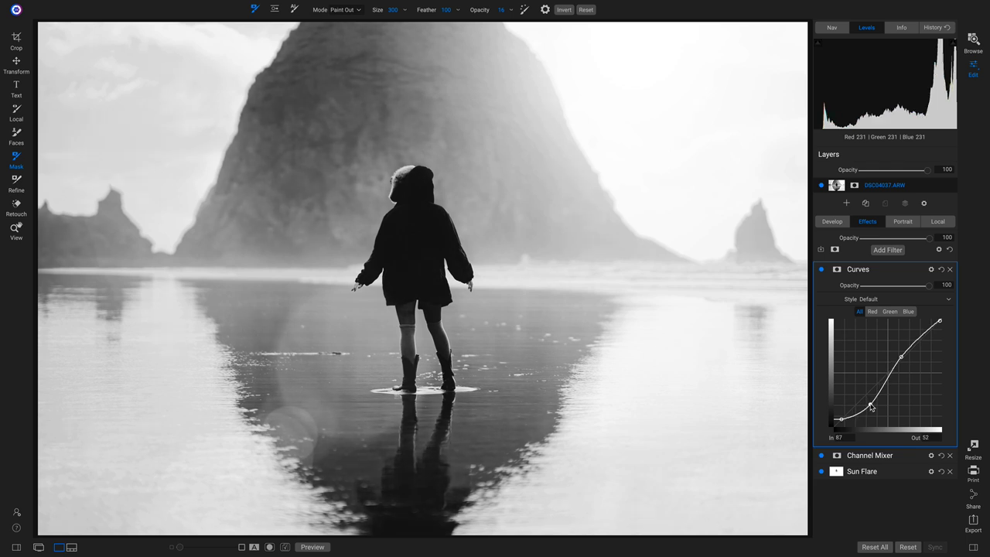
drag(900, 356, 913, 342)
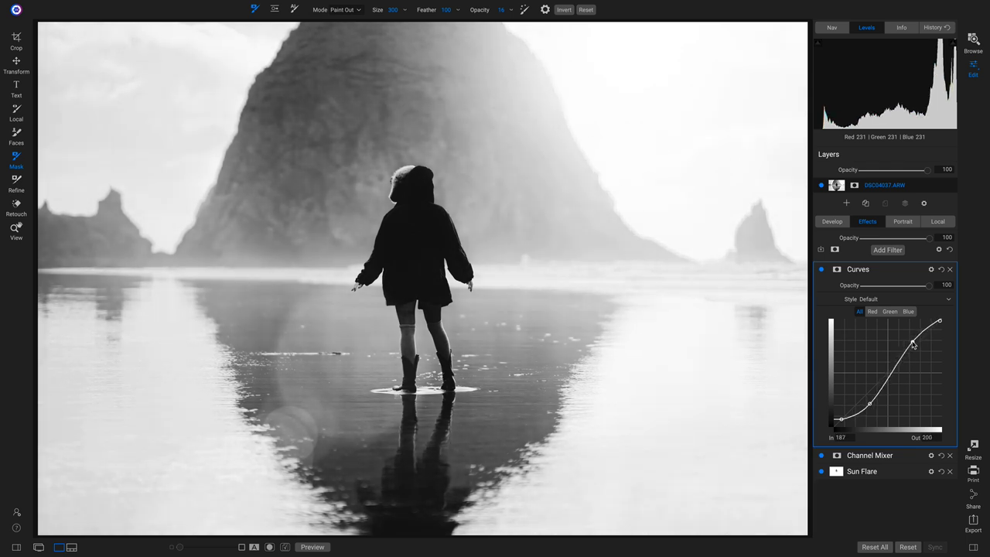
click(821, 270)
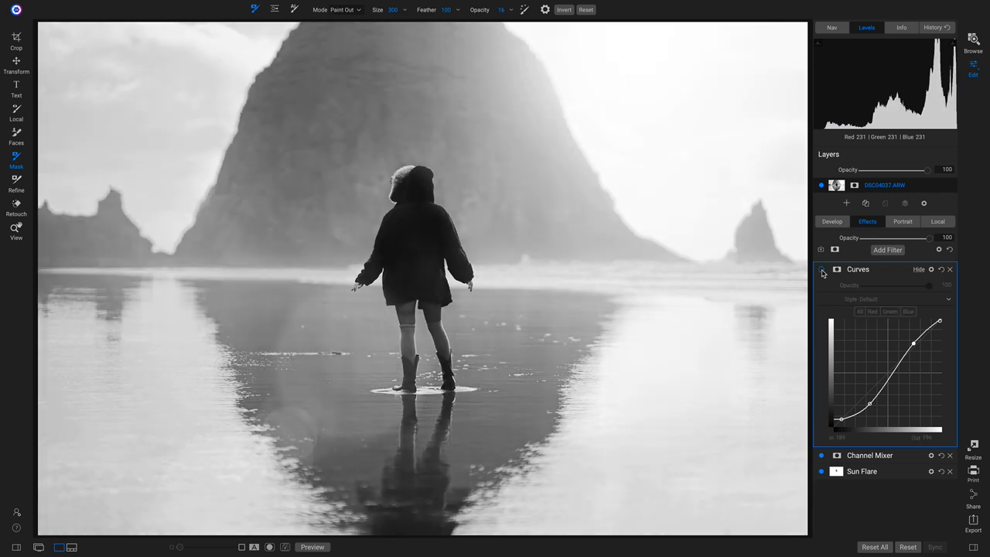
click(821, 270)
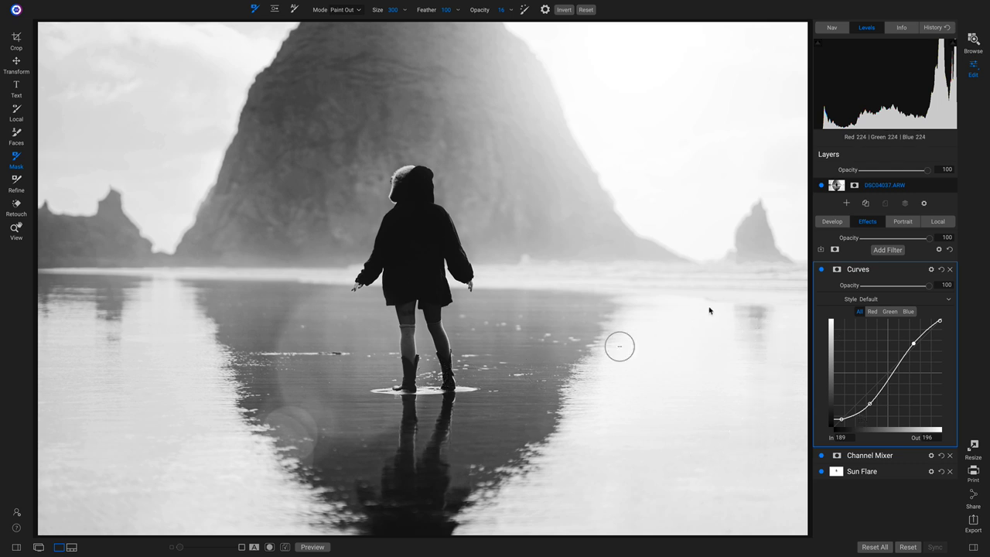
Step: Add a Vintage filter with the Oatmeal color and reduce its Opacity to 55
click(888, 250)
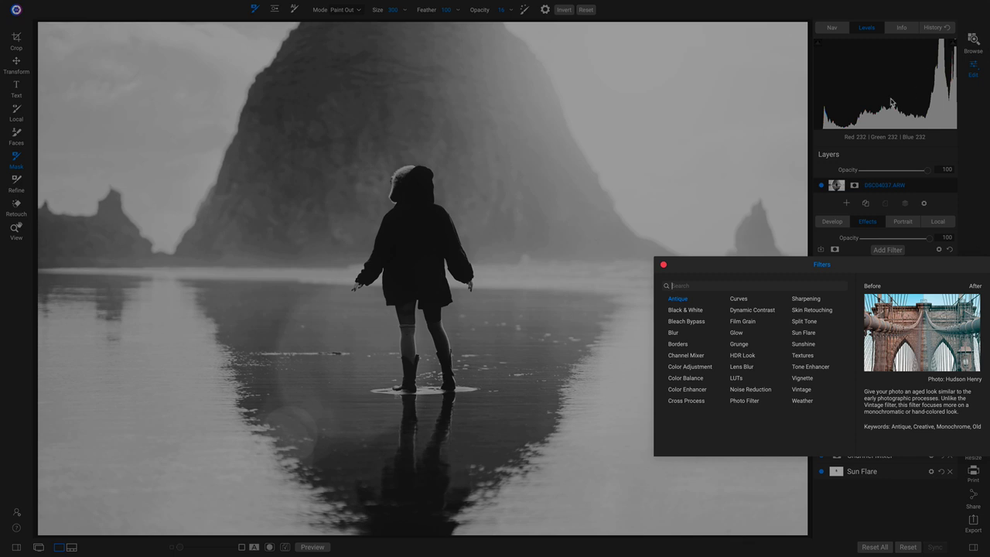
click(802, 391)
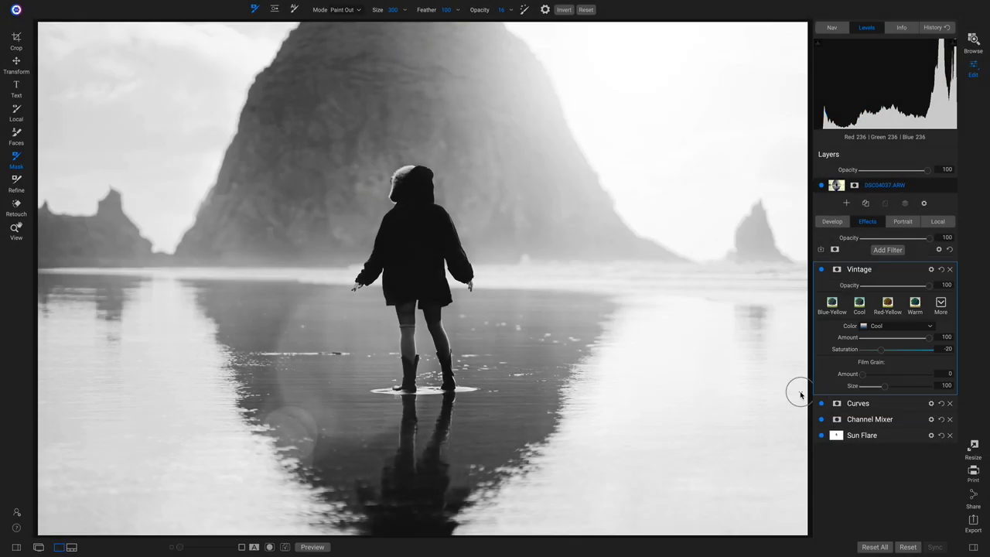
click(893, 329)
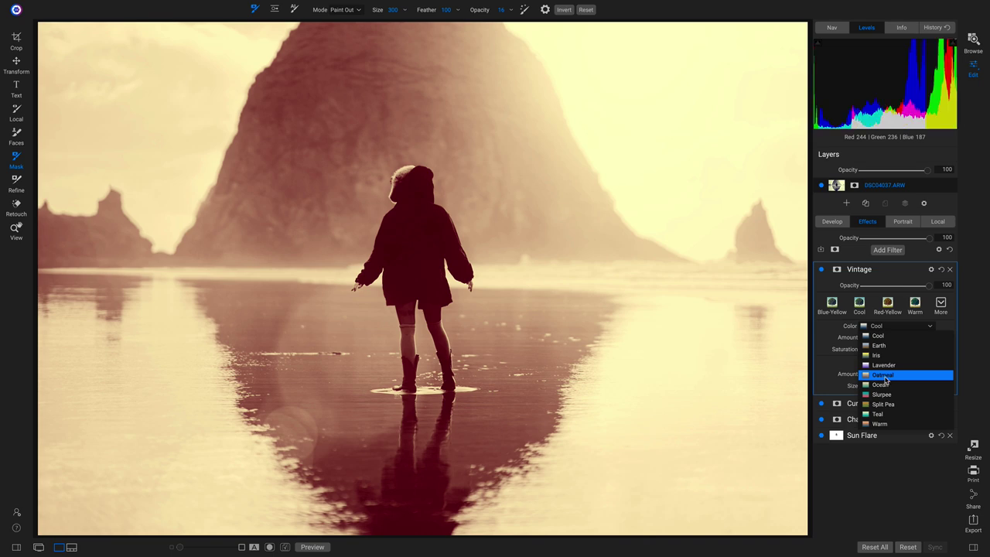
click(884, 377)
drag(929, 290, 900, 289)
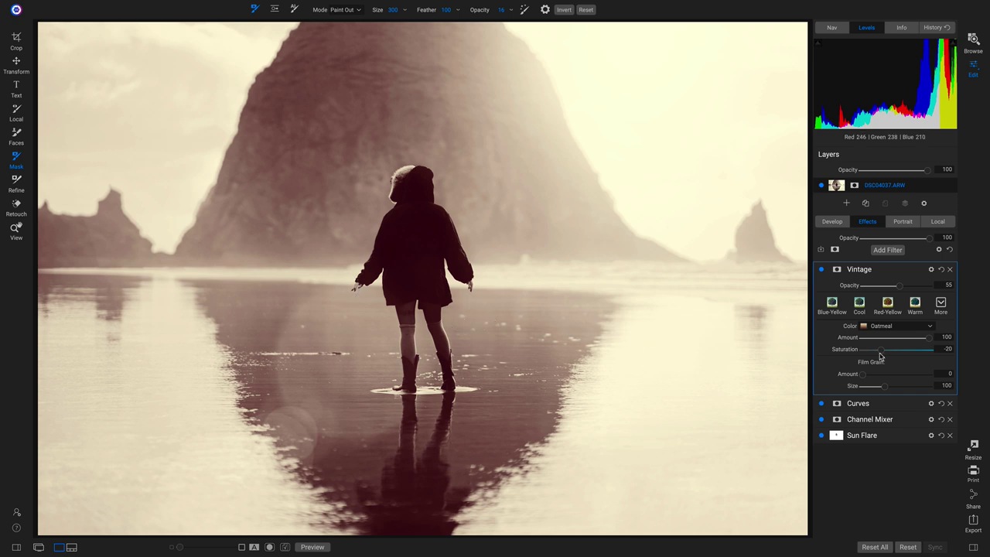
Step: Compare the Vintage-toned sea stack photo with its original
key(ctrl+p)
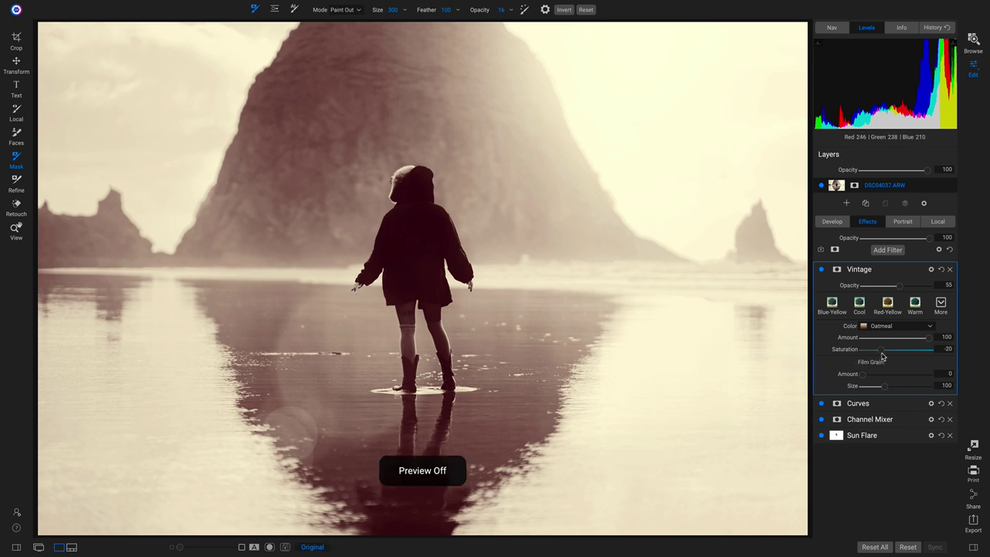
key(ctrl+p)
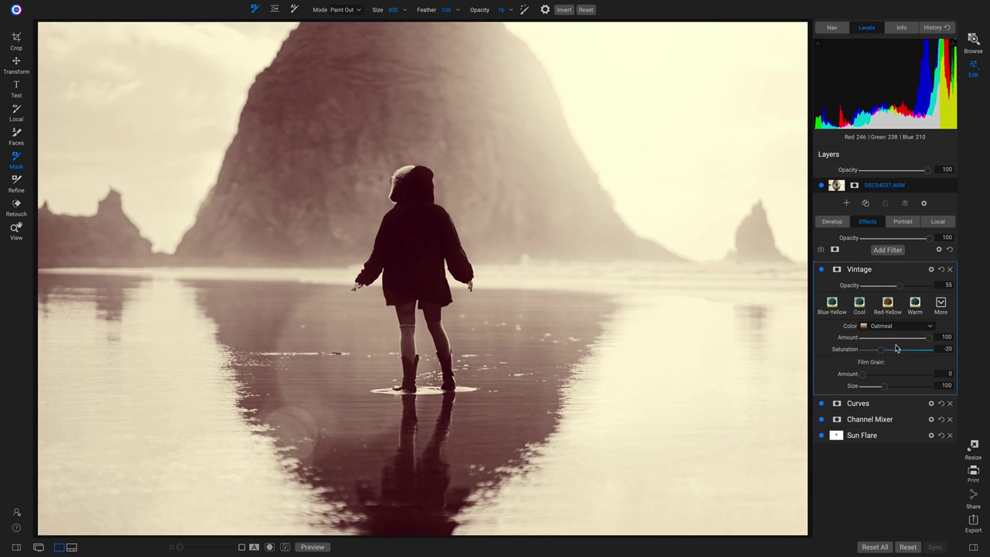
key(ctrl+p)
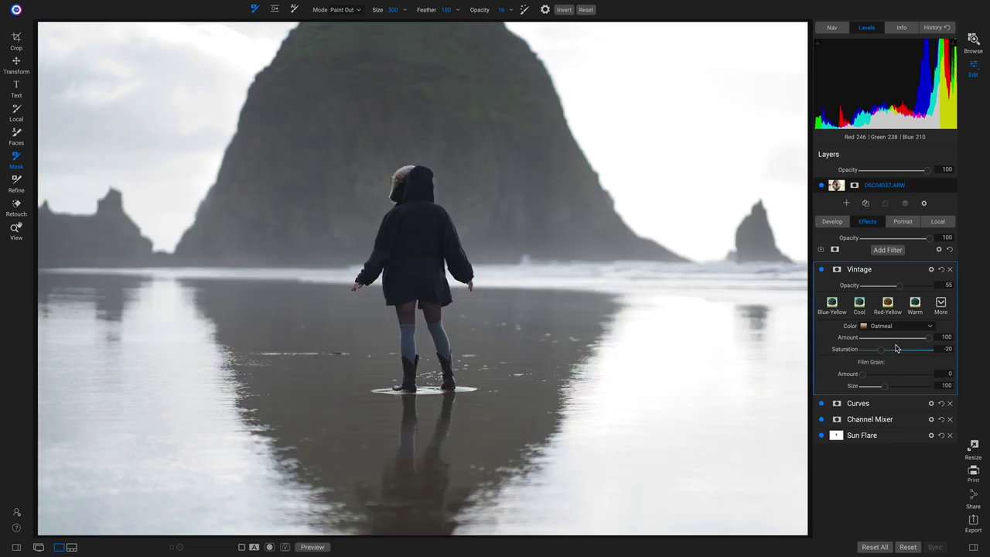
key(ctrl+p)
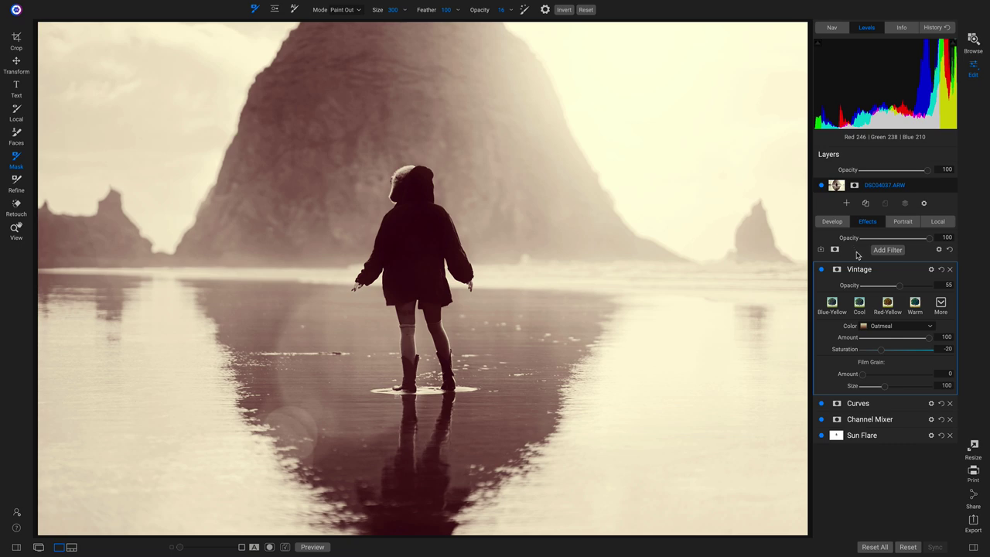
Step: Add a Textures filter with the Leak preset and choose the Light Leak 3 texture
click(891, 257)
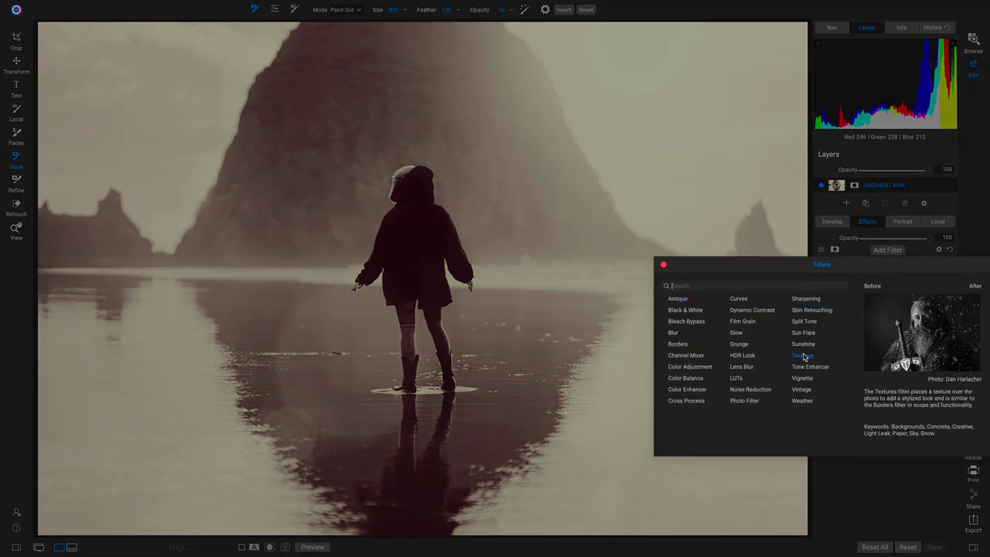
click(802, 357)
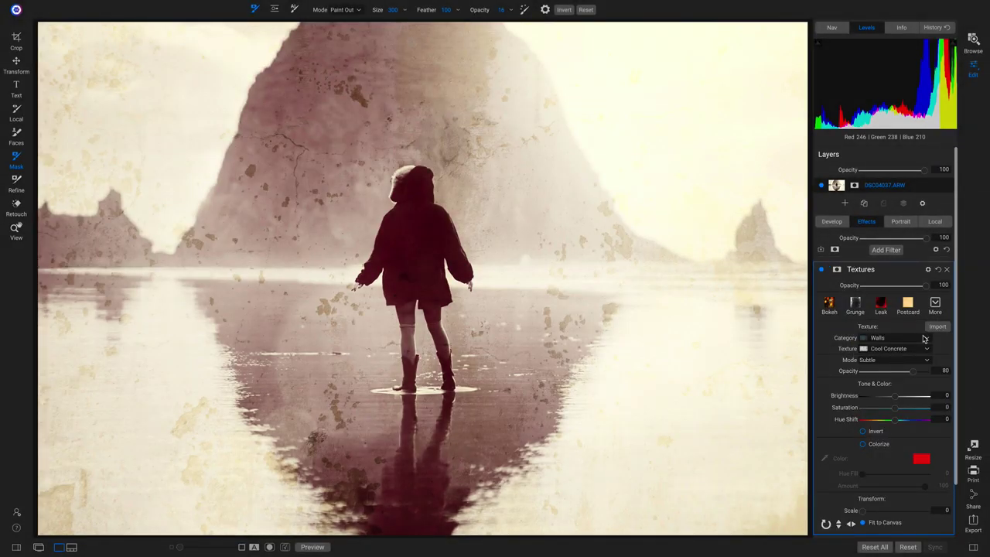
click(883, 306)
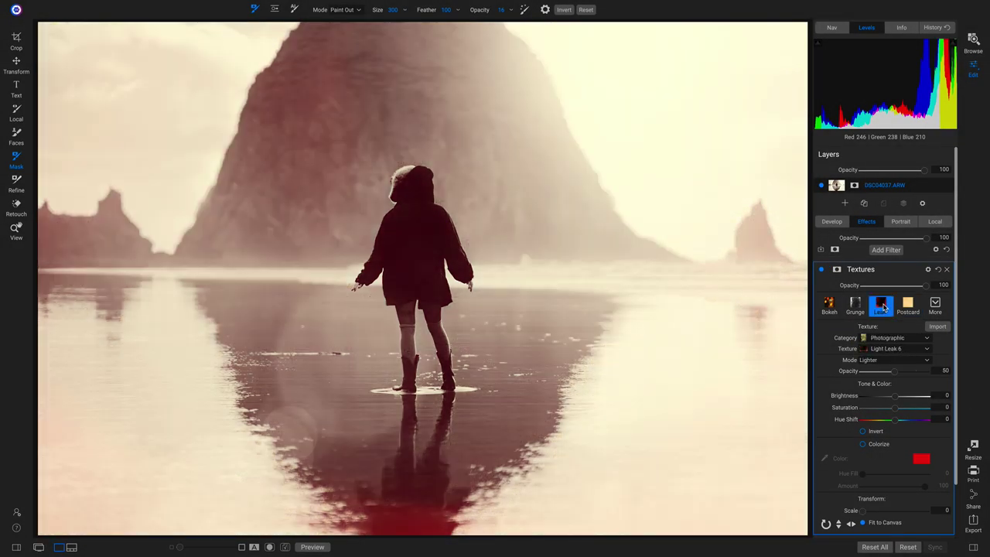
click(918, 349)
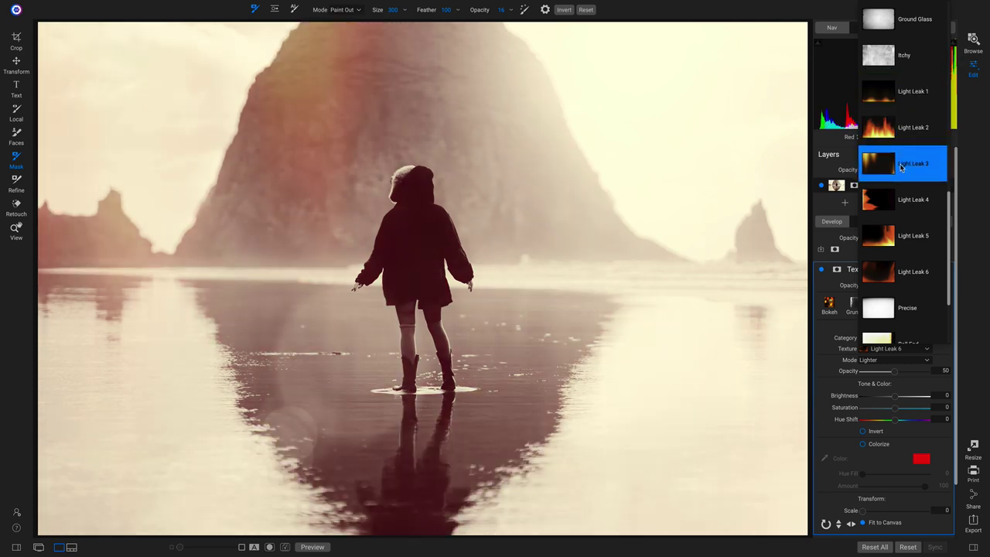
click(901, 166)
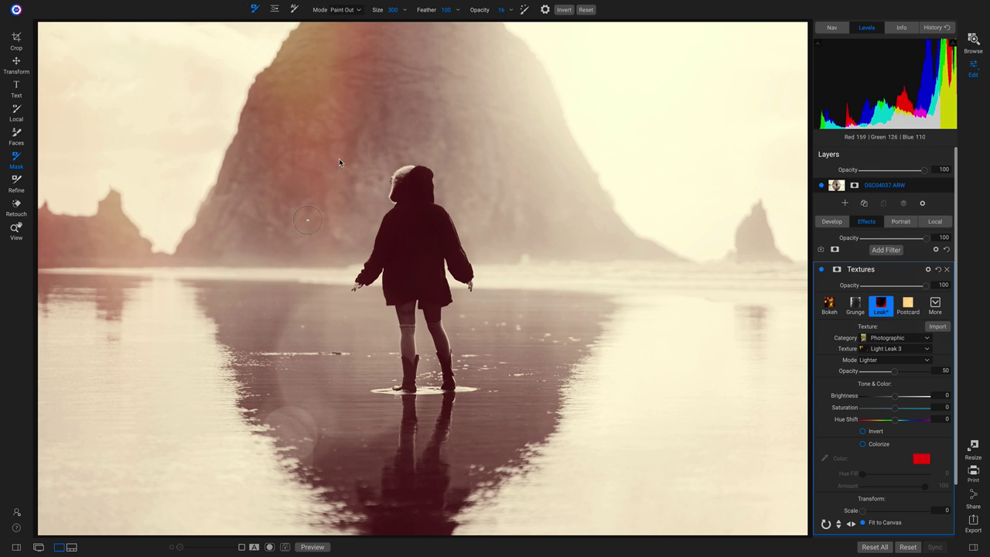
Step: Set the light leak texture's Opacity to 88, Brightness to 2 and Saturation to -18, keeping the Lighter mode
drag(894, 371, 918, 376)
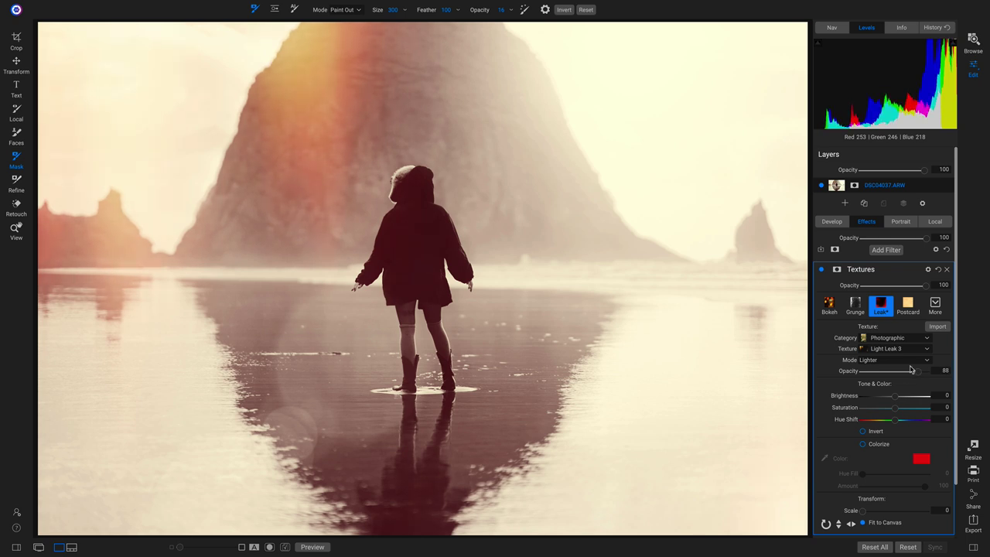
click(912, 361)
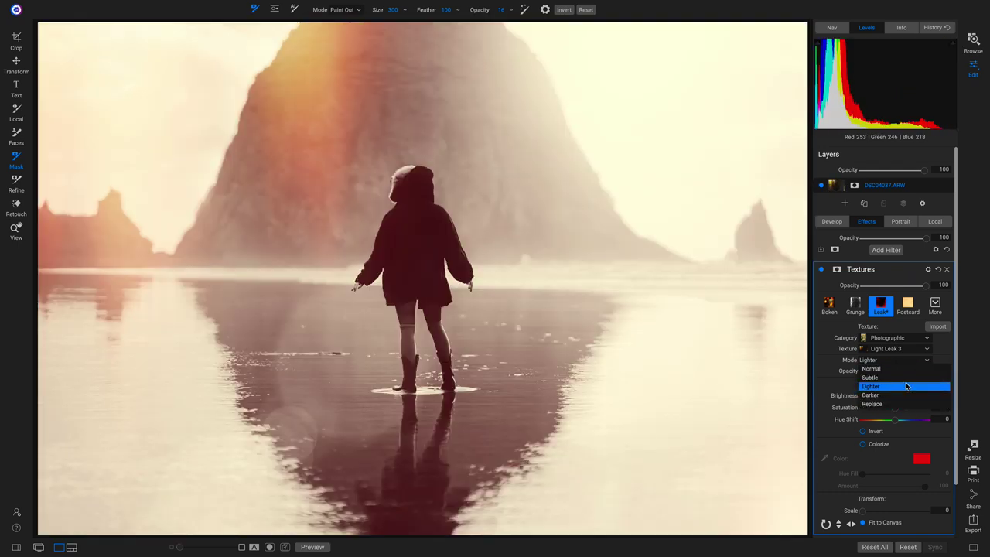
click(909, 386)
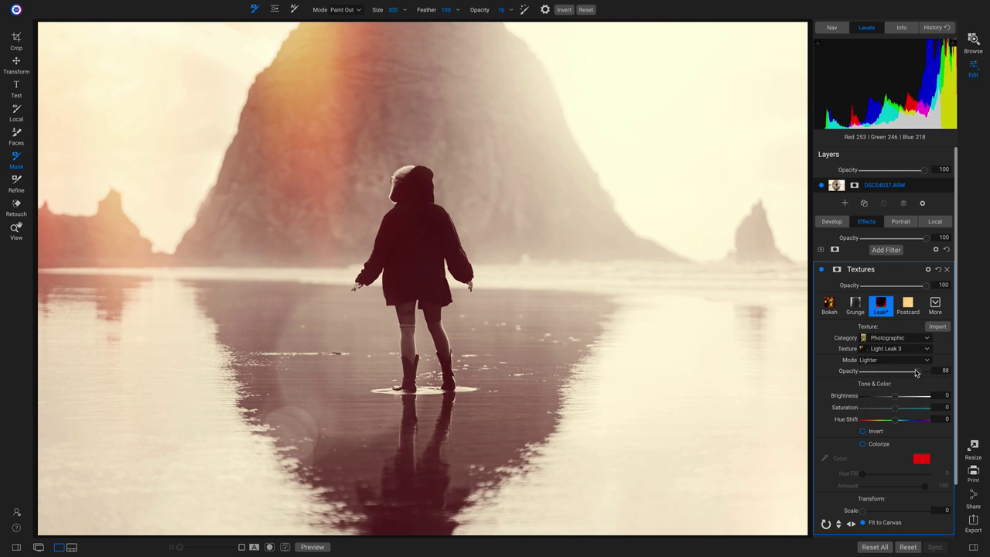
mouse_move(893, 402)
mouse_down()
mouse_move(881, 403)
mouse_move(905, 403)
mouse_move(877, 416)
mouse_move(885, 412)
mouse_up()
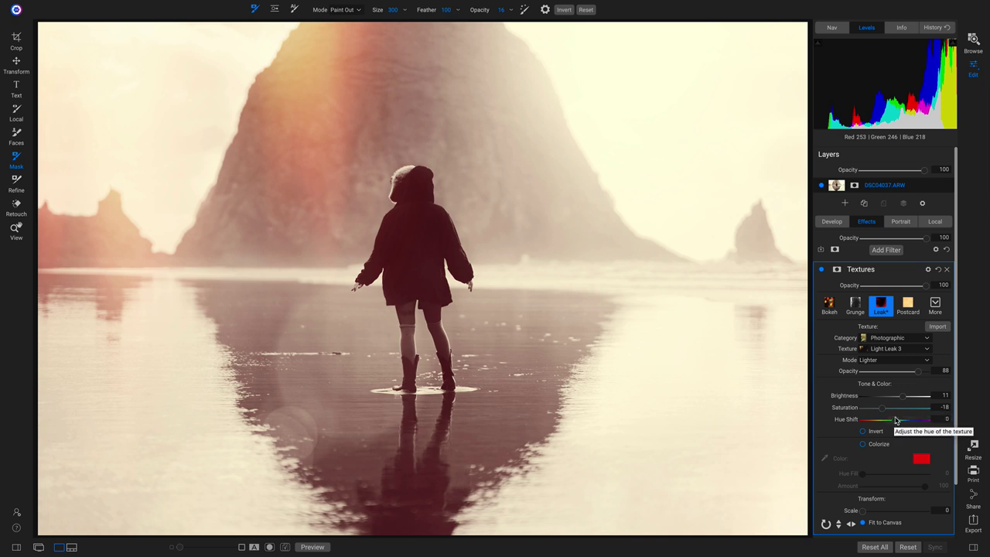
drag(902, 396, 896, 403)
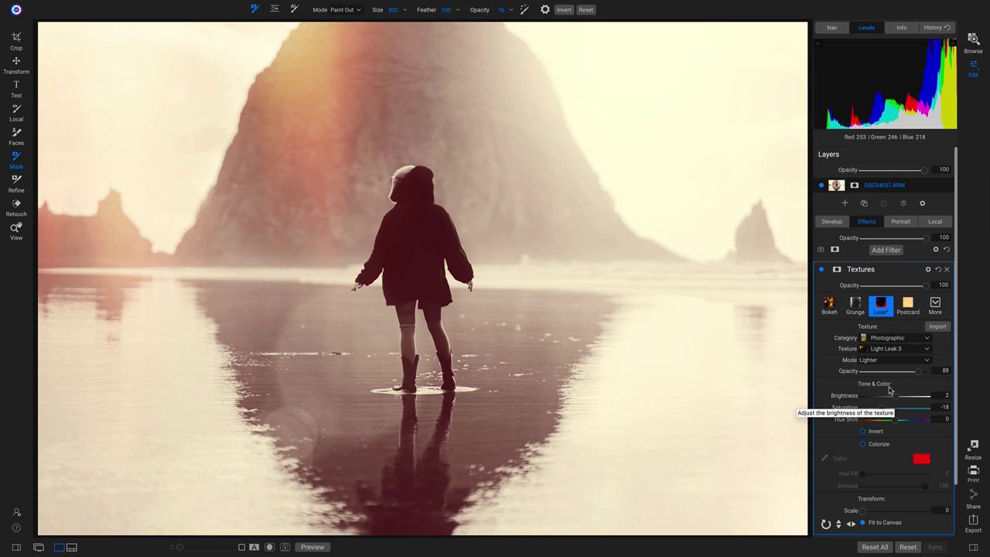
Step: Compare the sea stack photo with the light leak texture against its original
key(backslash)
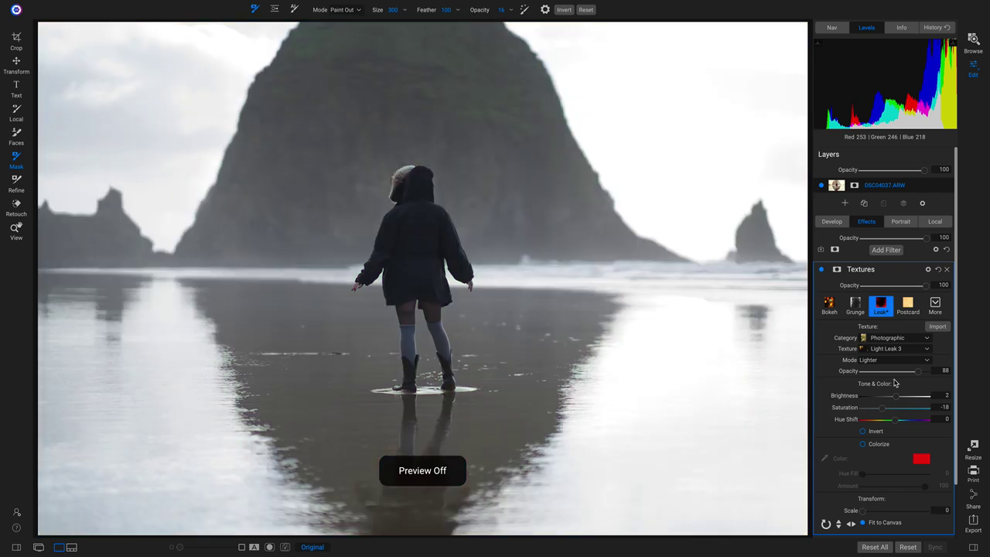
key(backslash)
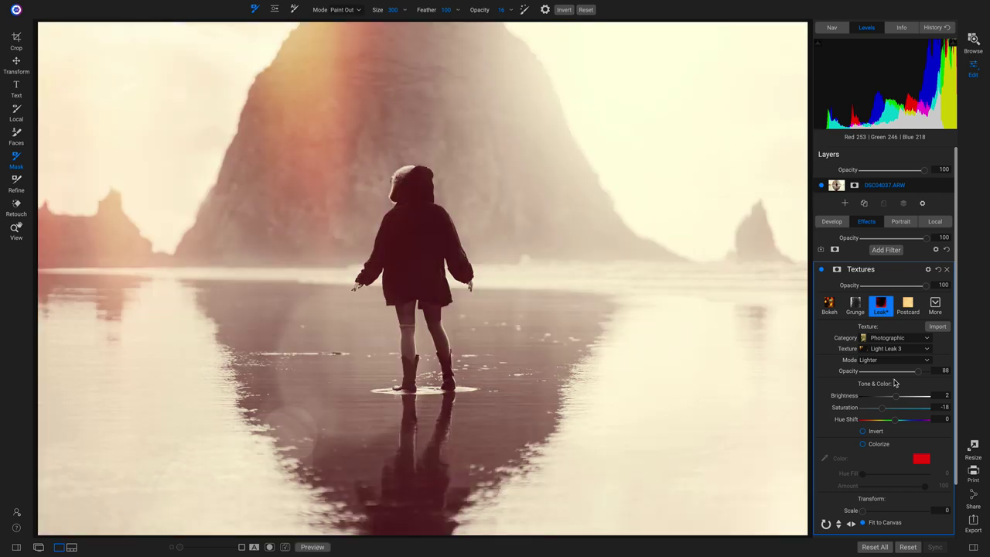
key(backslash)
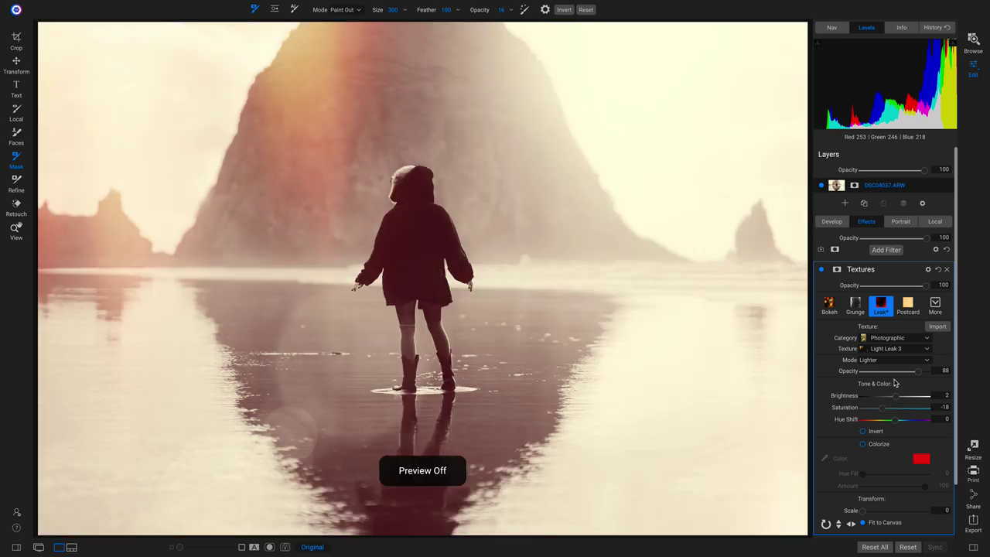
key(backslash)
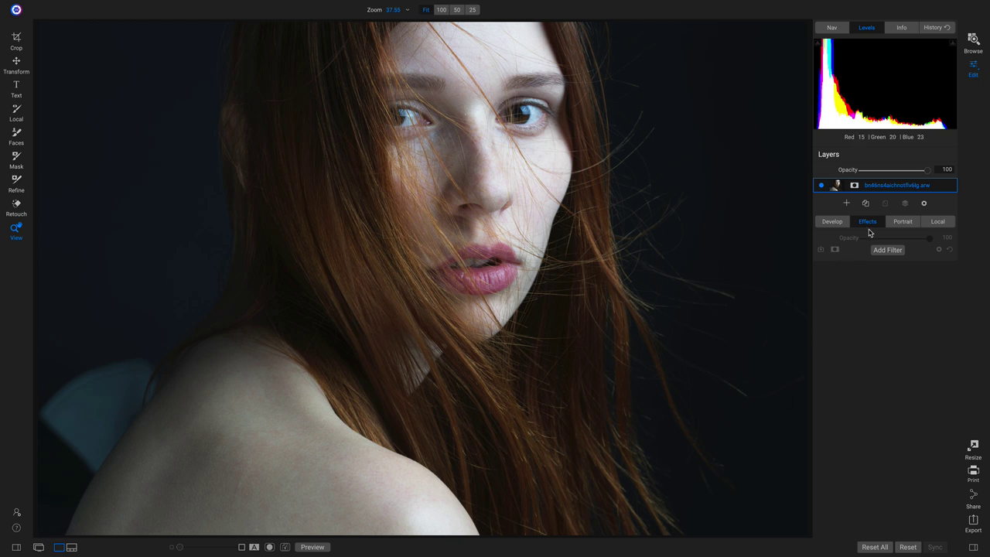
Step: Set the red-haired woman's portrait to the ON1 Vivid camera profile, comparing it with ON1 Standard
click(832, 223)
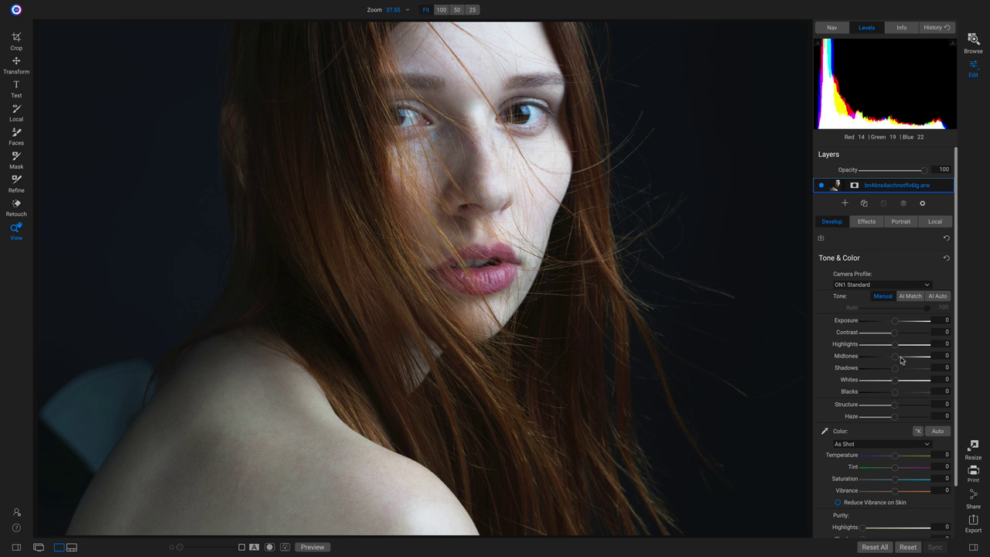
click(883, 285)
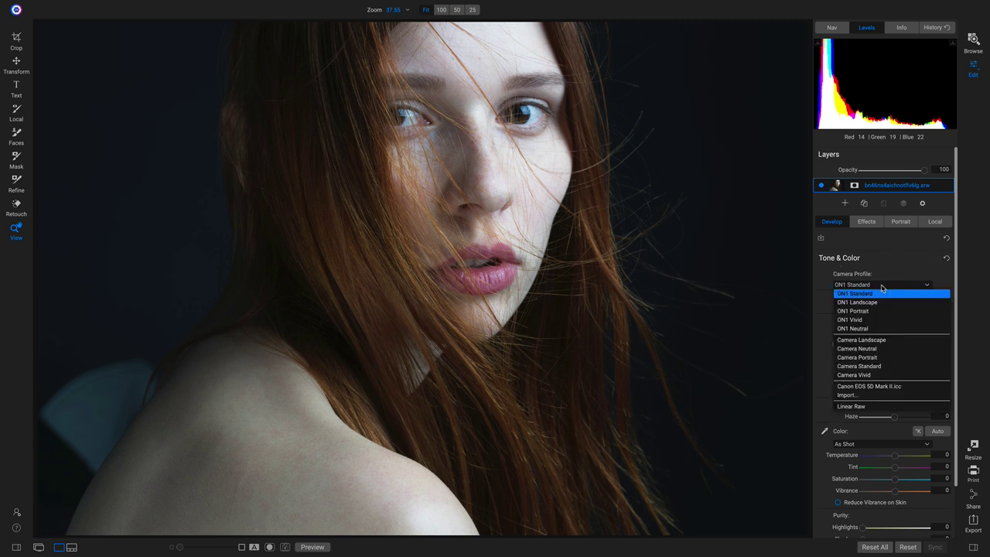
click(854, 321)
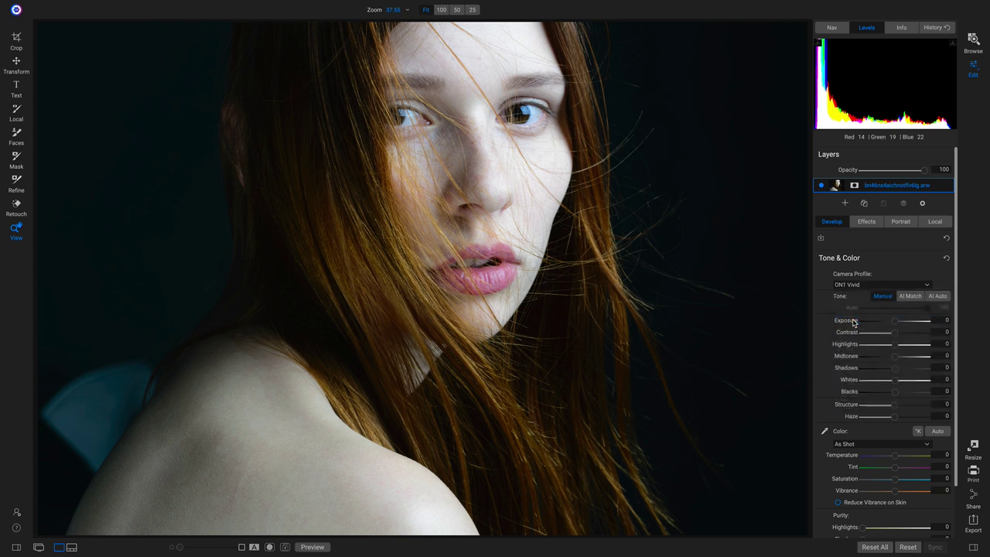
click(863, 286)
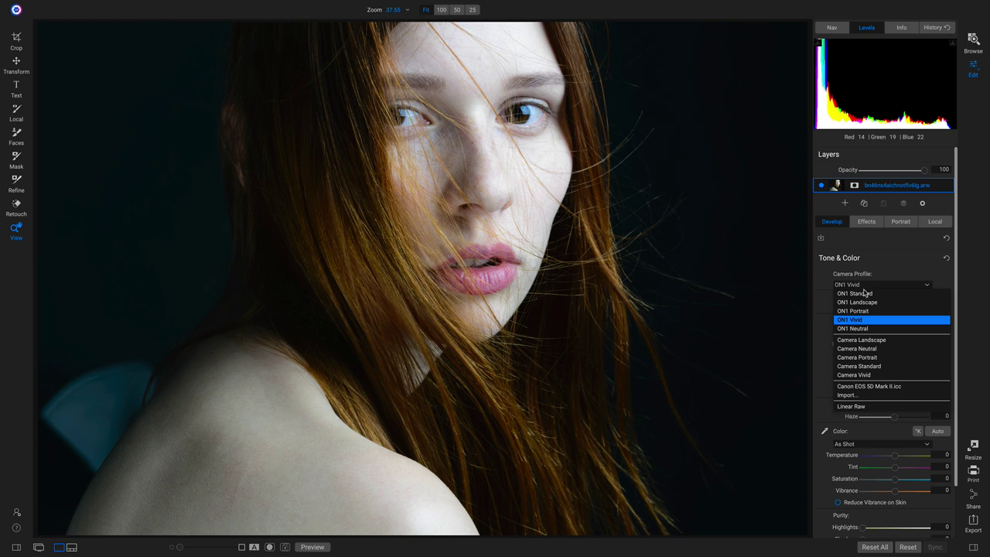
click(864, 319)
click(870, 287)
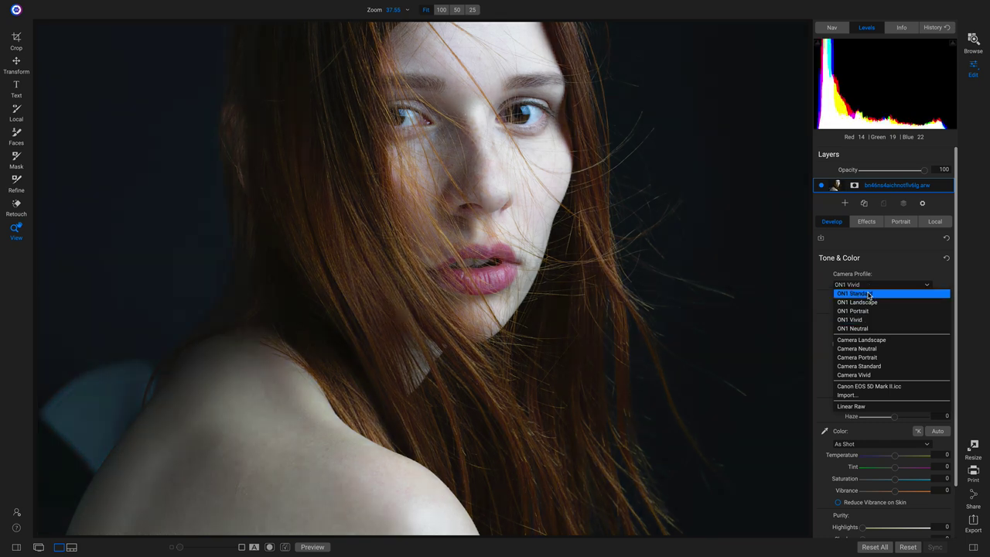
click(868, 294)
click(875, 285)
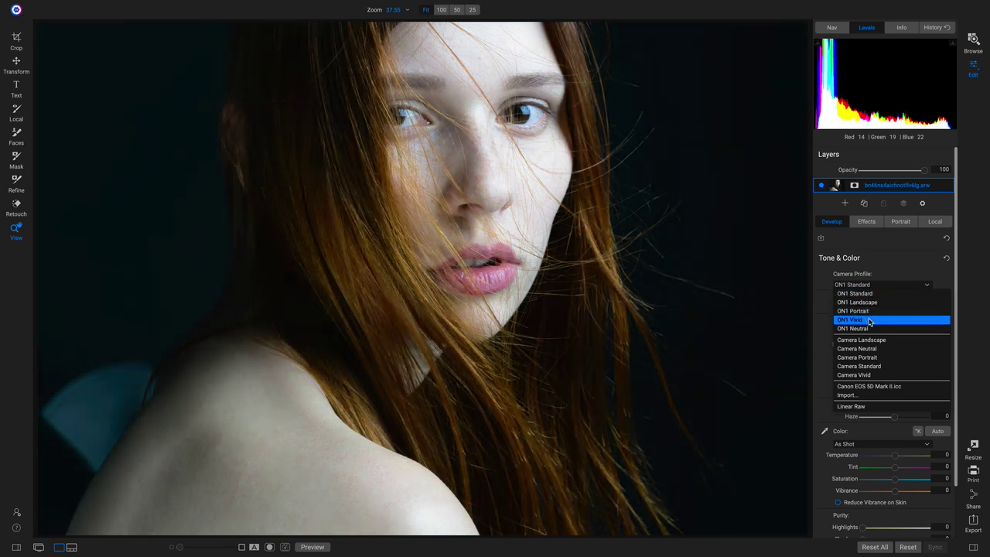
click(870, 321)
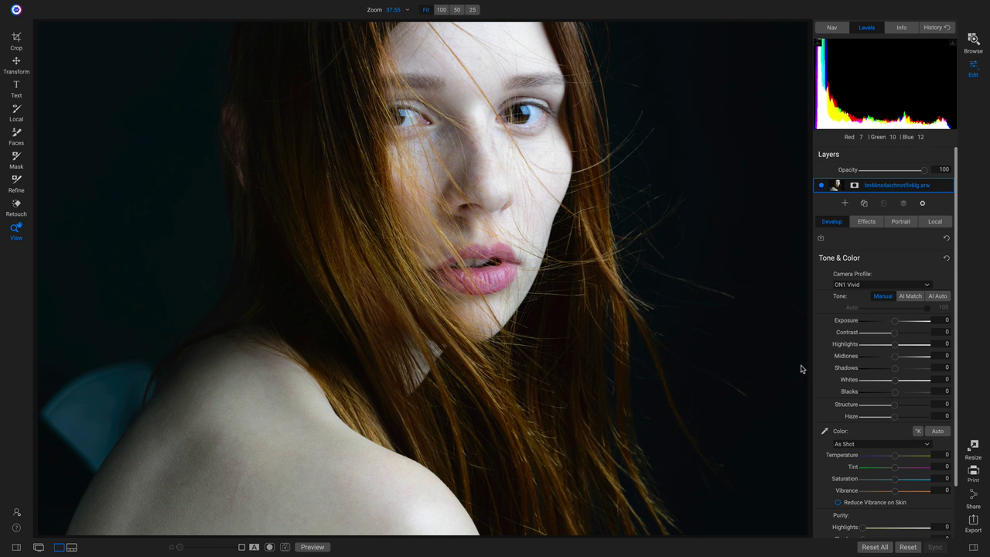
Step: Set the portrait's Contrast to 19, Midtones to 12 and Blacks to -15, and compare it with the original
drag(896, 332, 900, 338)
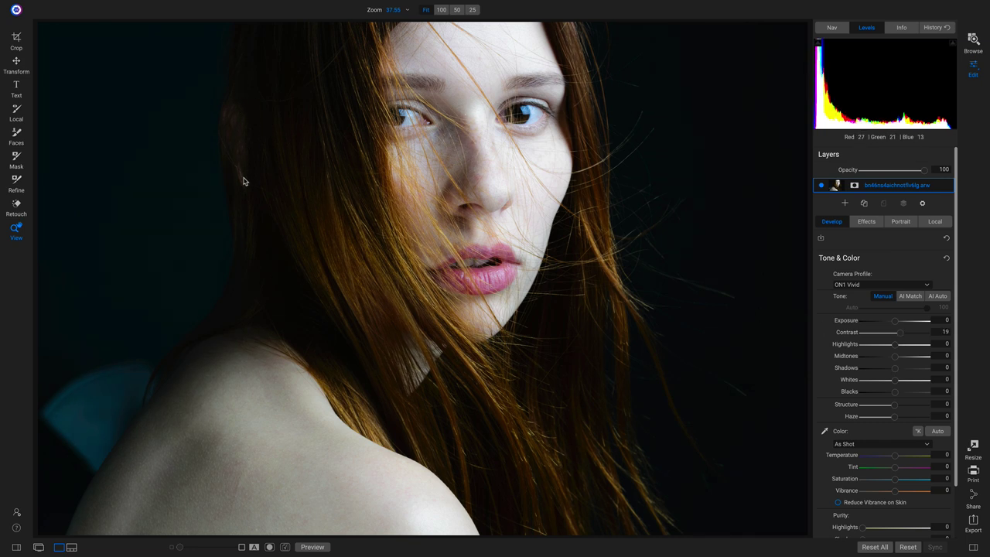
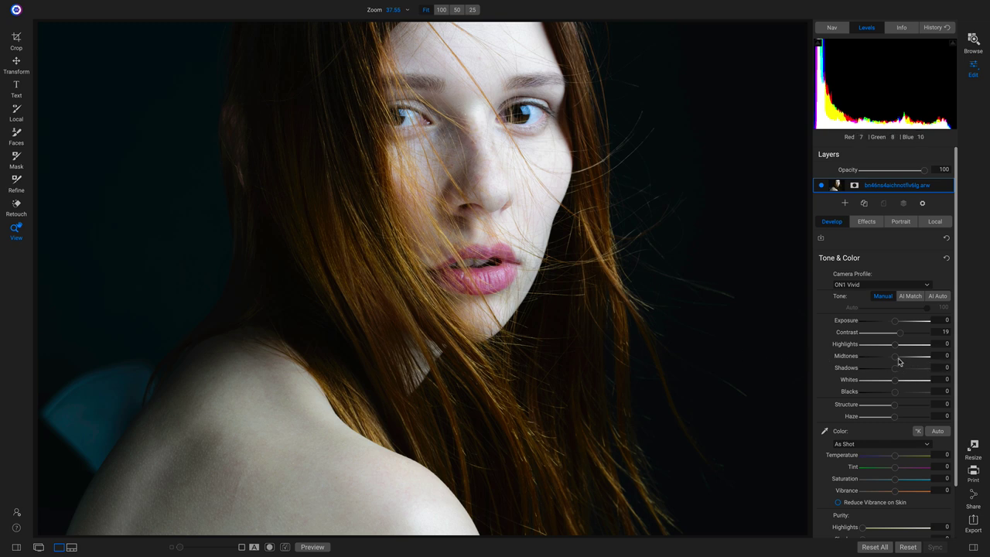
drag(897, 360, 898, 361)
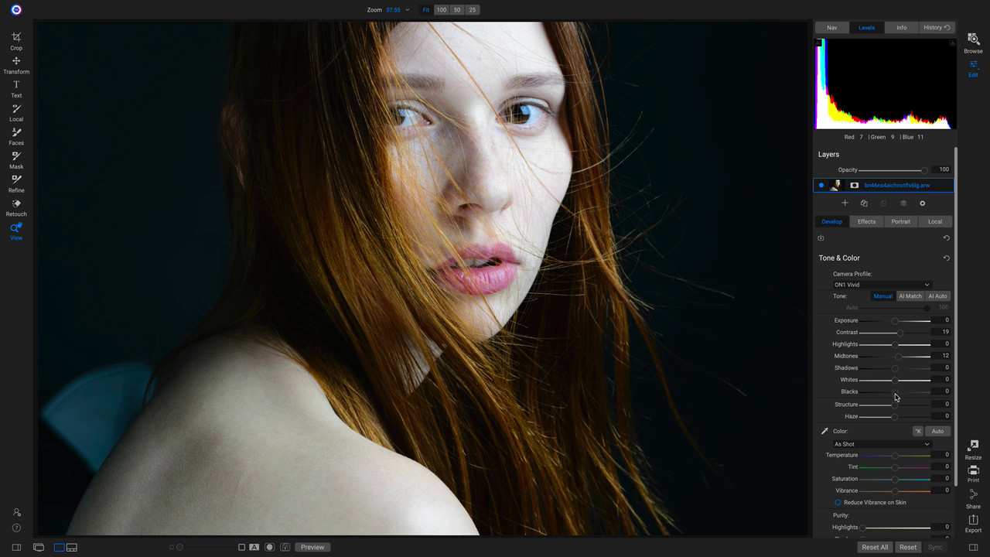
mouse_move(892, 397)
mouse_down()
mouse_move(896, 383)
mouse_move(905, 387)
mouse_up()
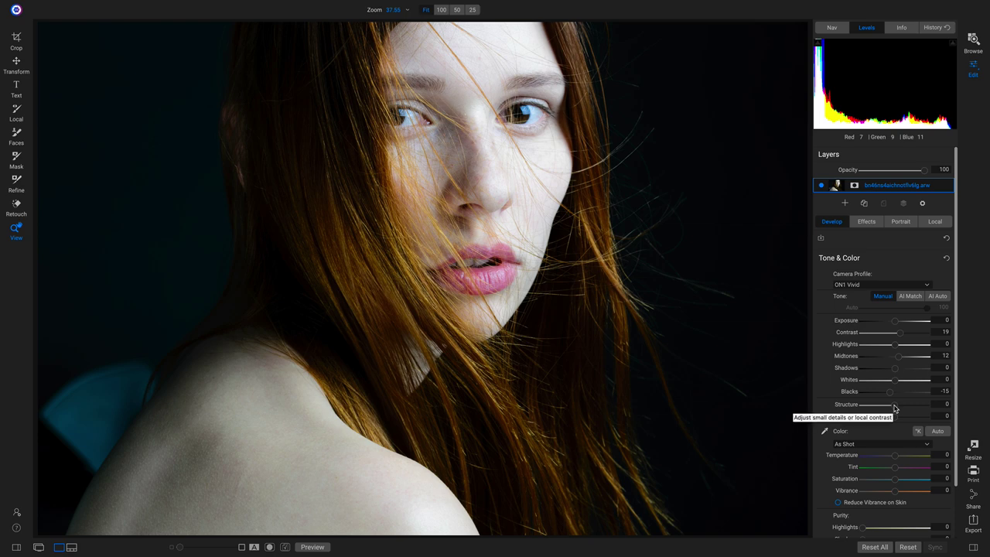
key(backslash)
key(backslash)
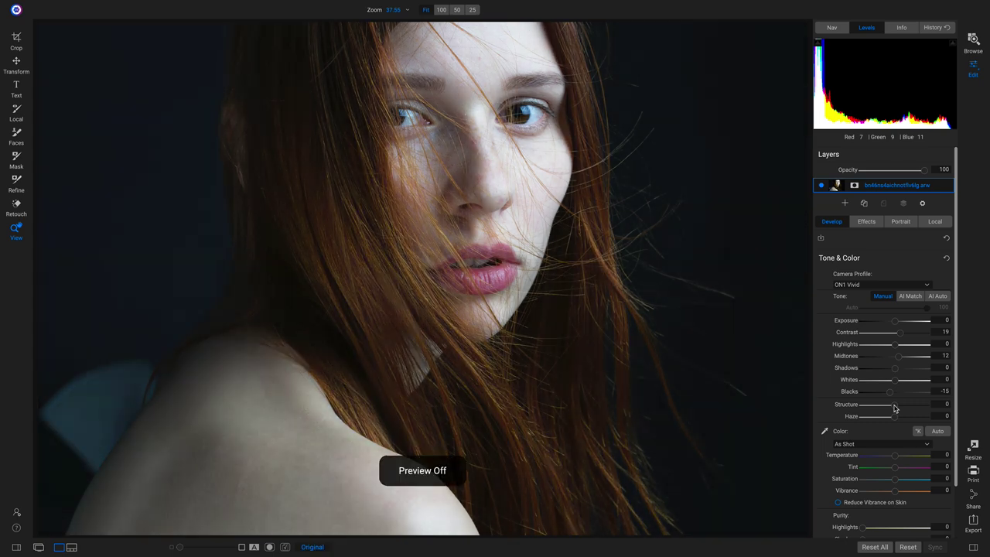
key(backslash)
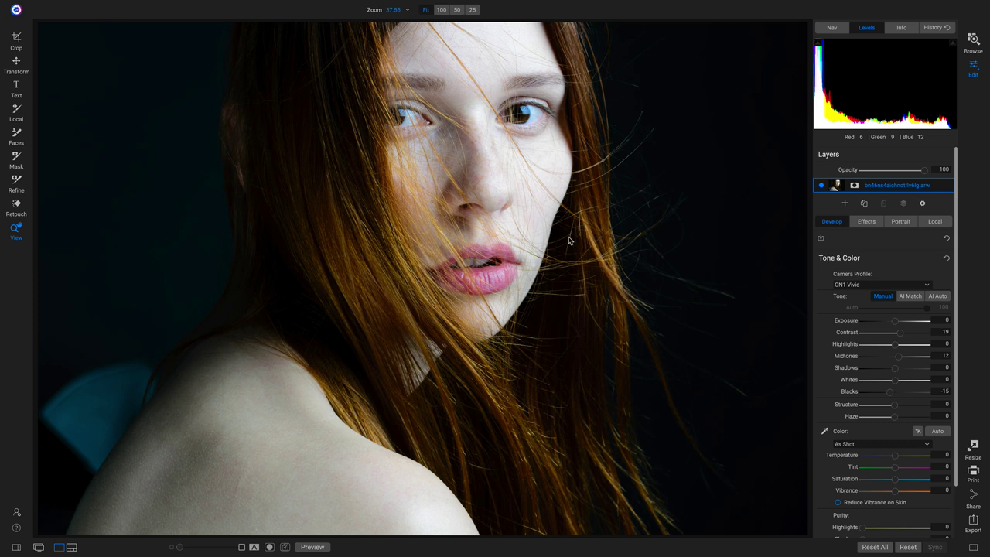
Step: Start a local adjustment with the Darken preset and a gradient mask using the Reflected Gradient shape
click(935, 221)
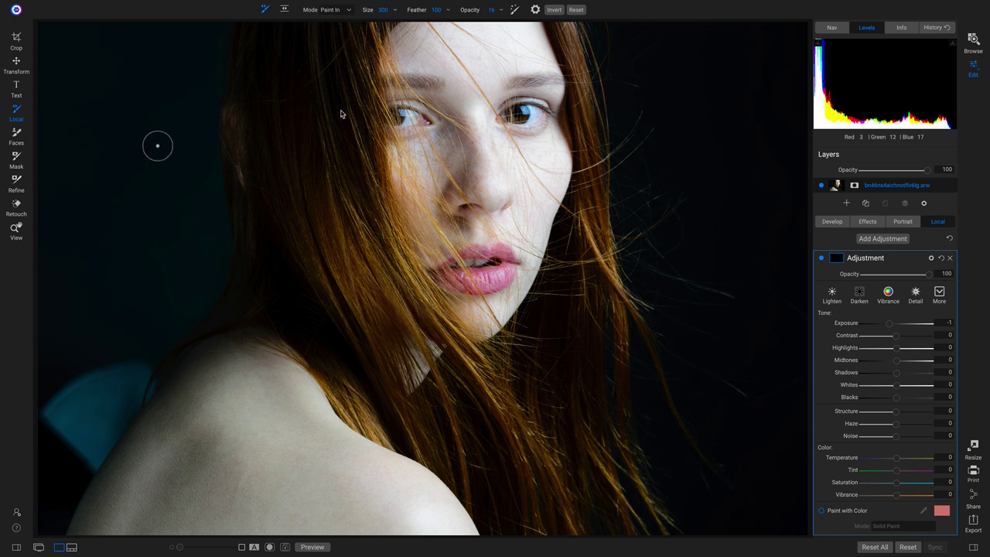
click(862, 294)
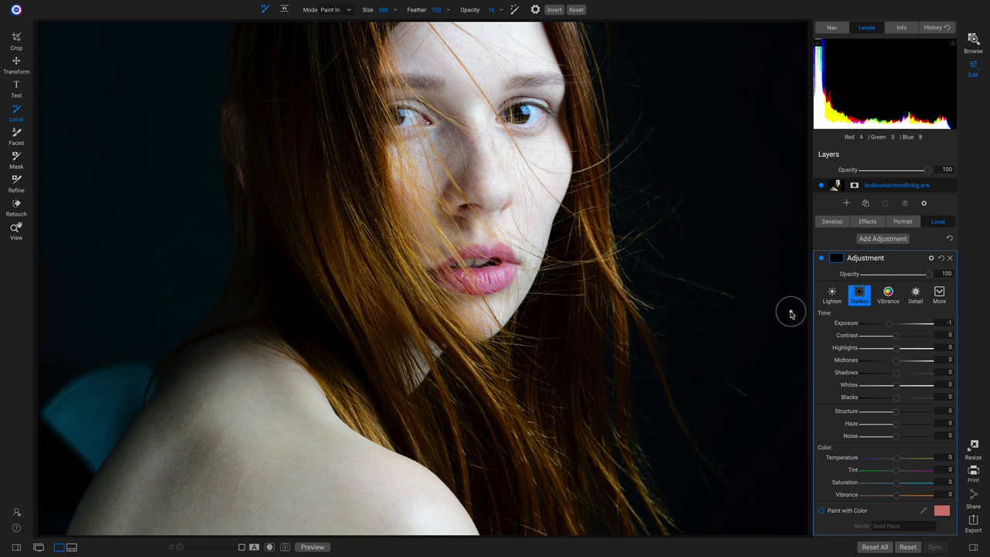
key(shift+k)
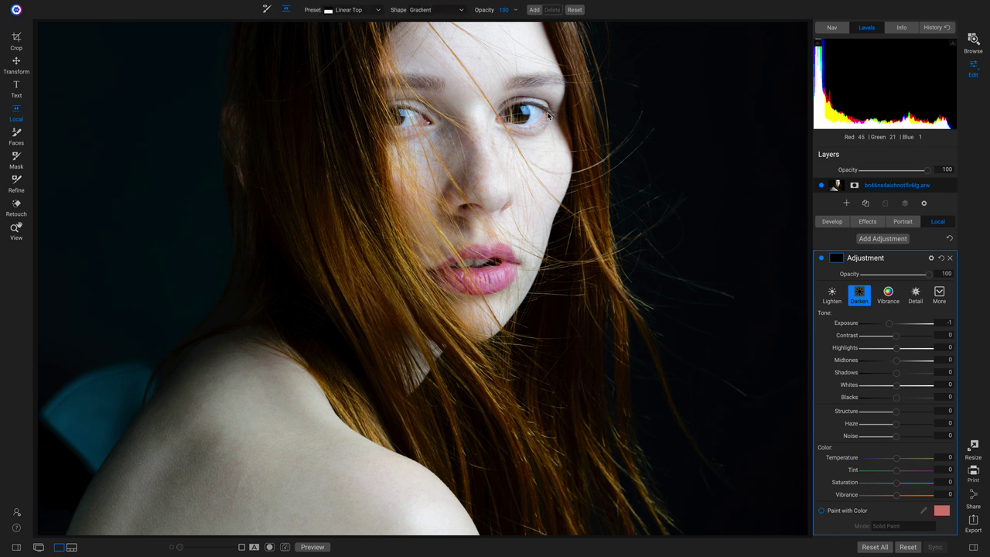
click(427, 10)
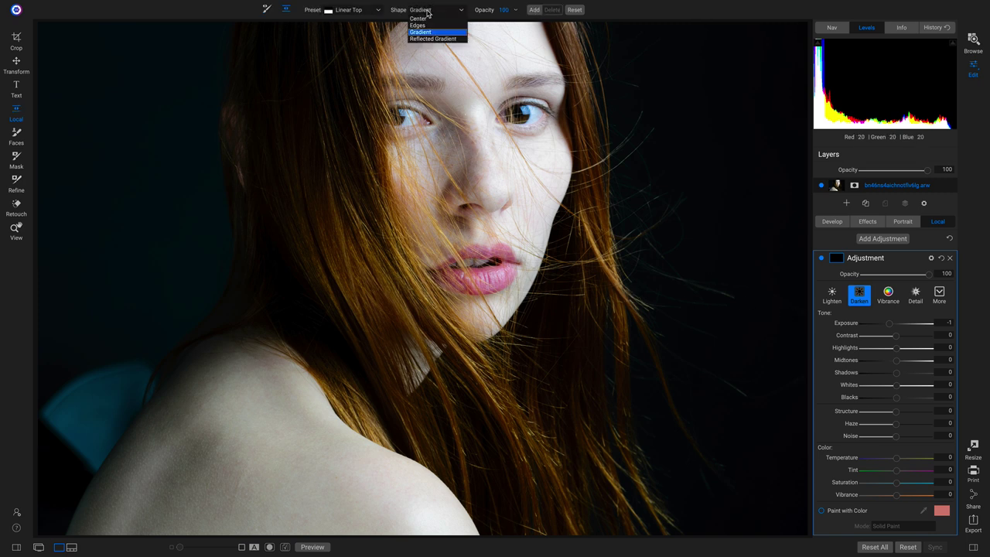
click(406, 40)
click(436, 10)
click(433, 39)
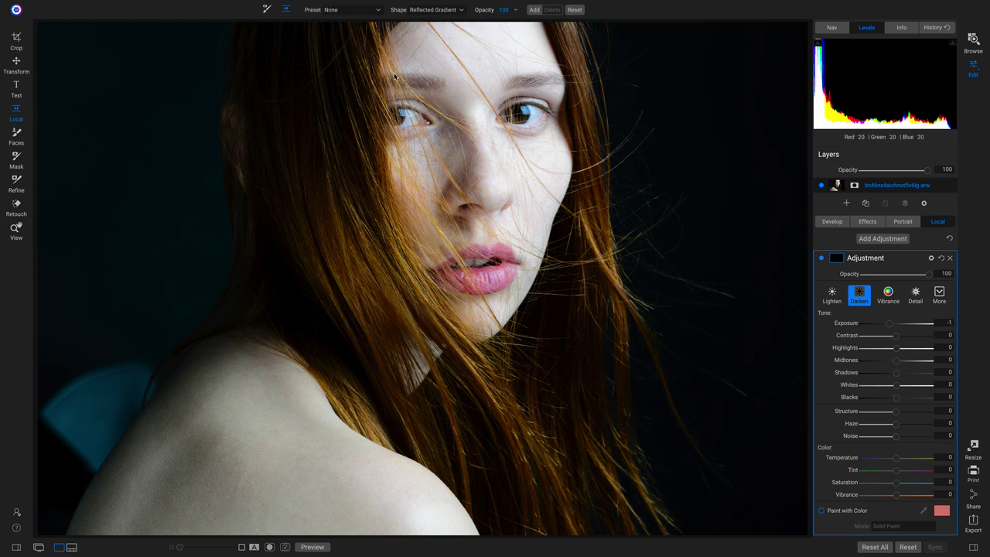
Step: Place the reflected gradient mask, rotate it to a steep diagonal and center it over the woman's face
click(379, 272)
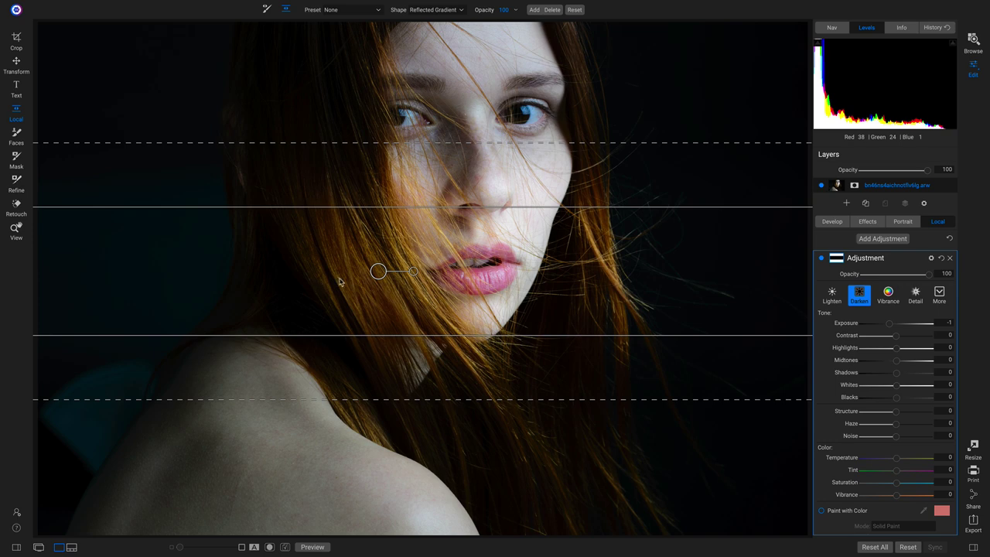
drag(413, 274, 391, 329)
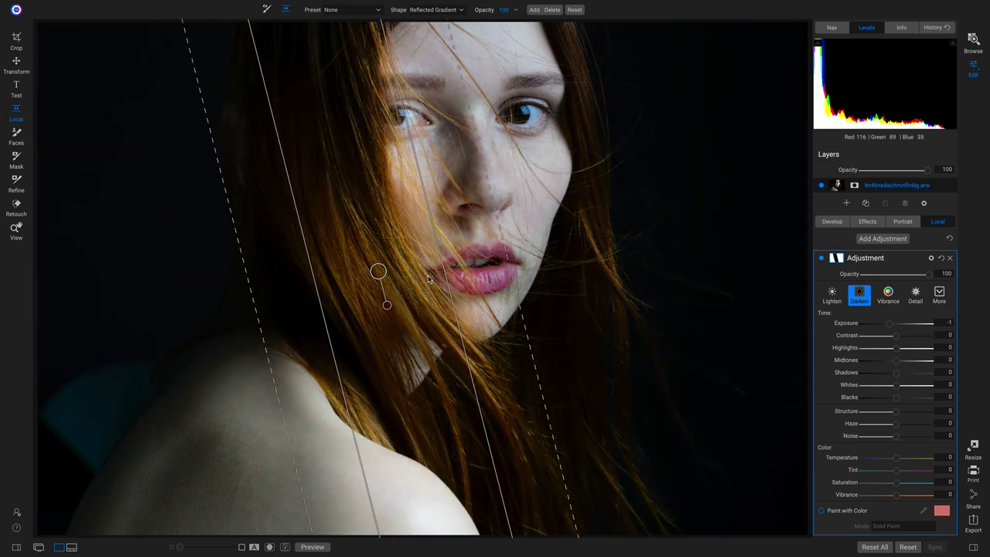
drag(380, 272, 485, 227)
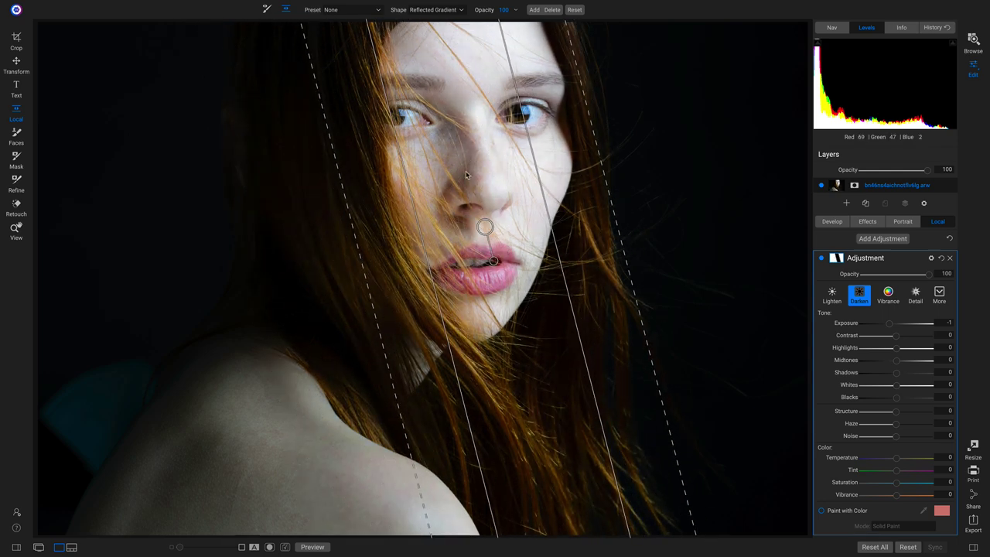
Step: Widen the soft falloff on both sides of the reflected gradient mask and compare the portrait with and without the darkening
drag(605, 183, 649, 191)
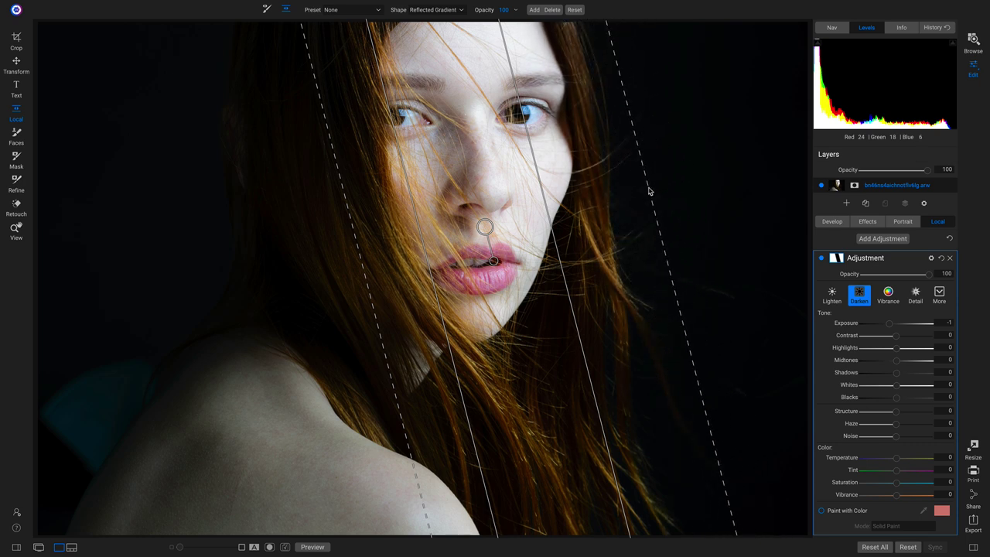
drag(352, 244, 313, 258)
key(ctrl+z)
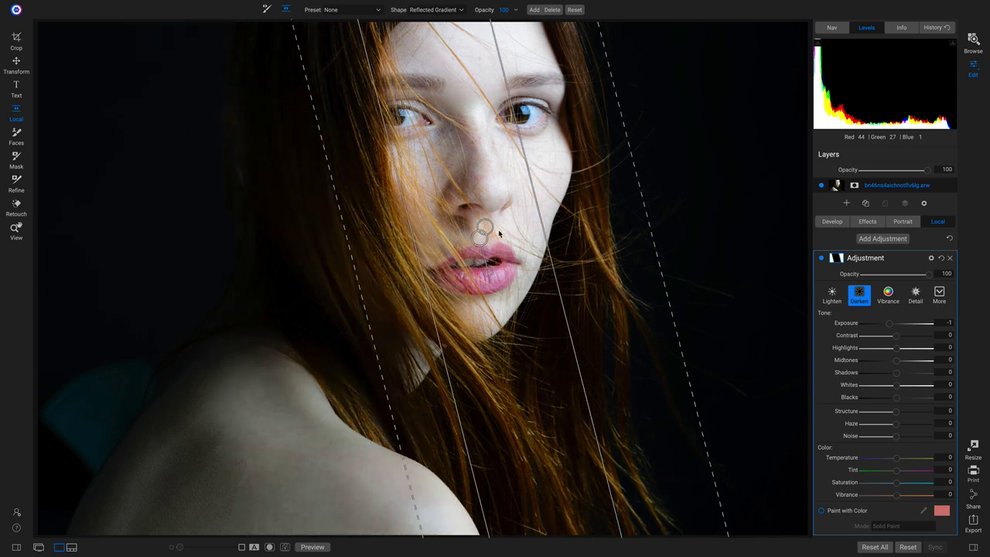
key(ctrl+shift+z)
key(ctrl+z)
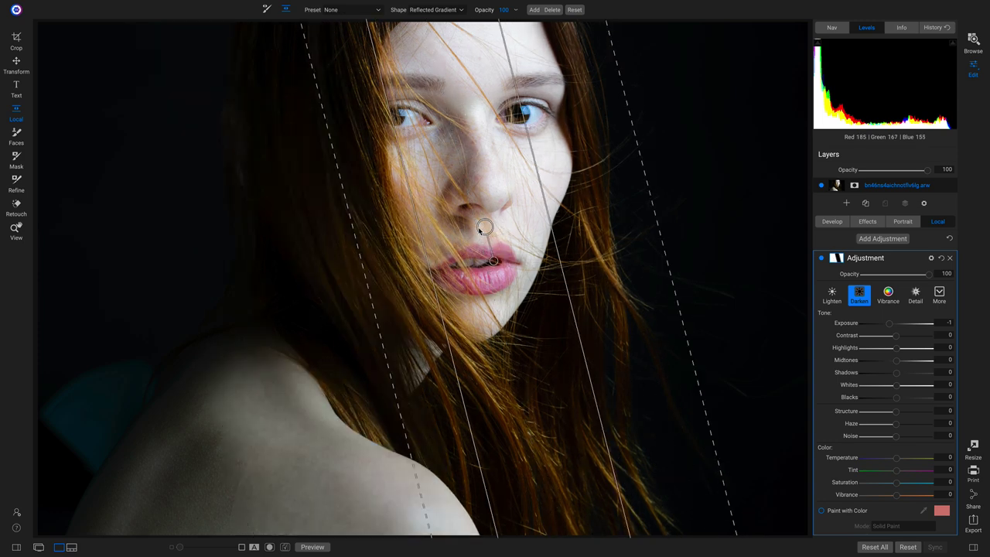
drag(356, 274, 288, 290)
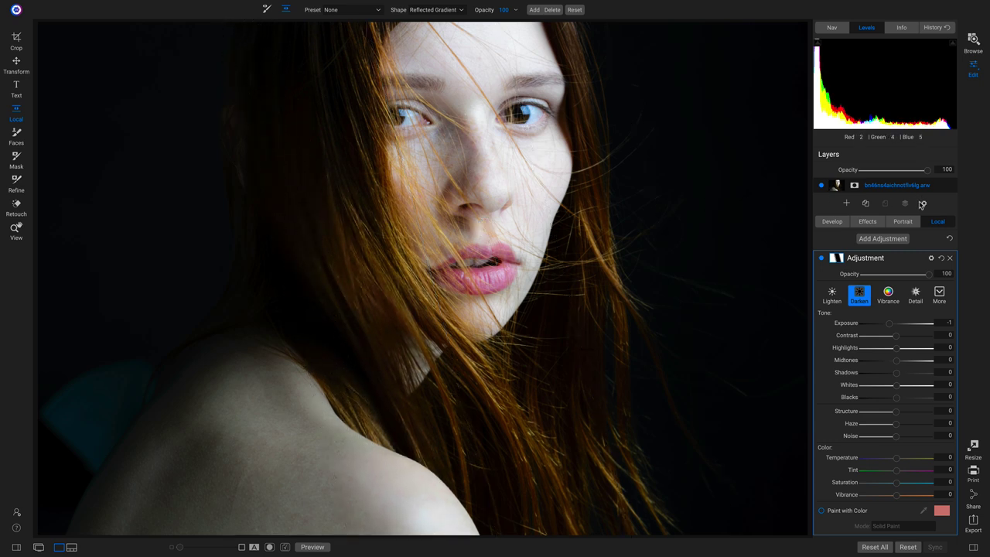
click(821, 261)
click(820, 261)
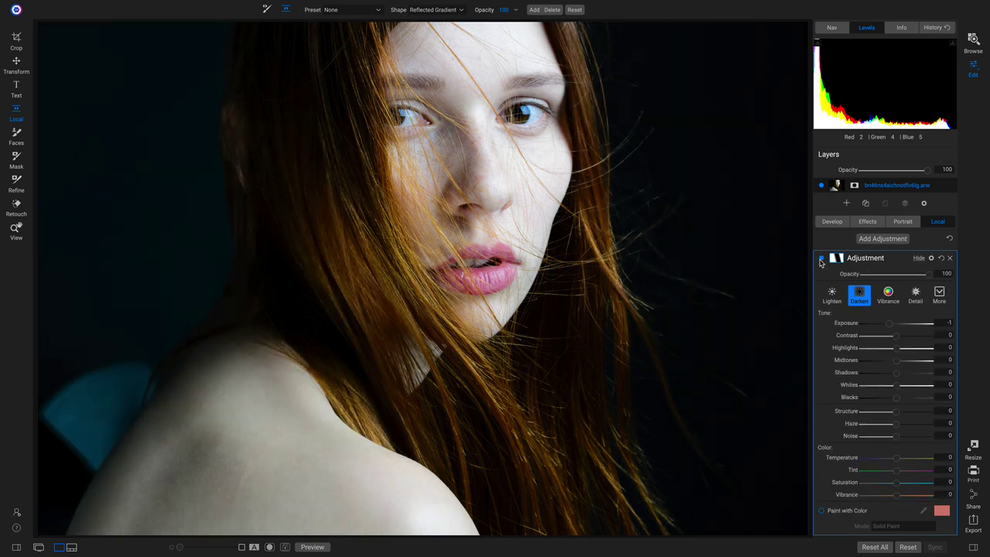
click(820, 261)
click(820, 261)
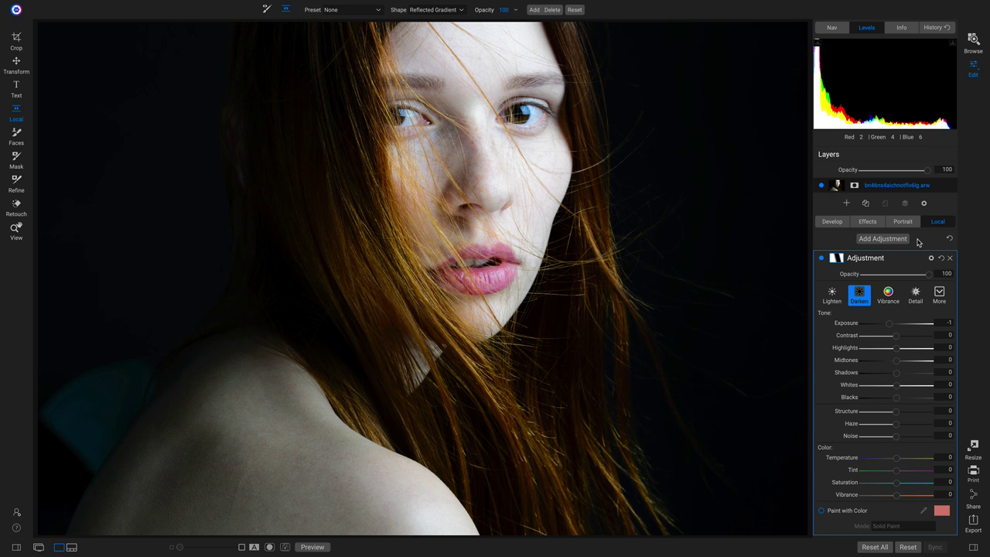
Step: Add a second local adjustment with Paint with Color in Solid Paint mode and set its color to Black
click(889, 240)
scroll(873, 438, down, 1)
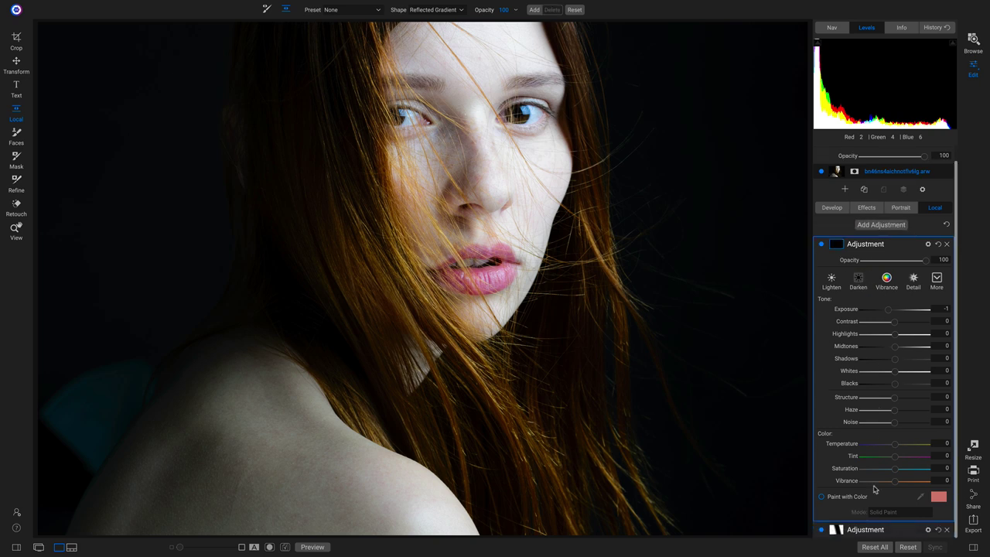
click(851, 498)
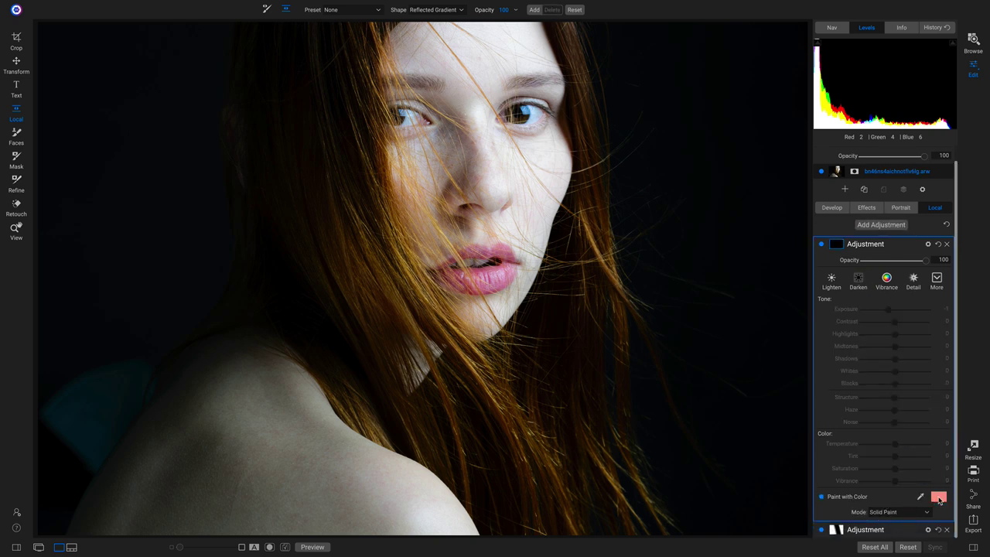
click(938, 497)
scroll(413, 310, up, 2)
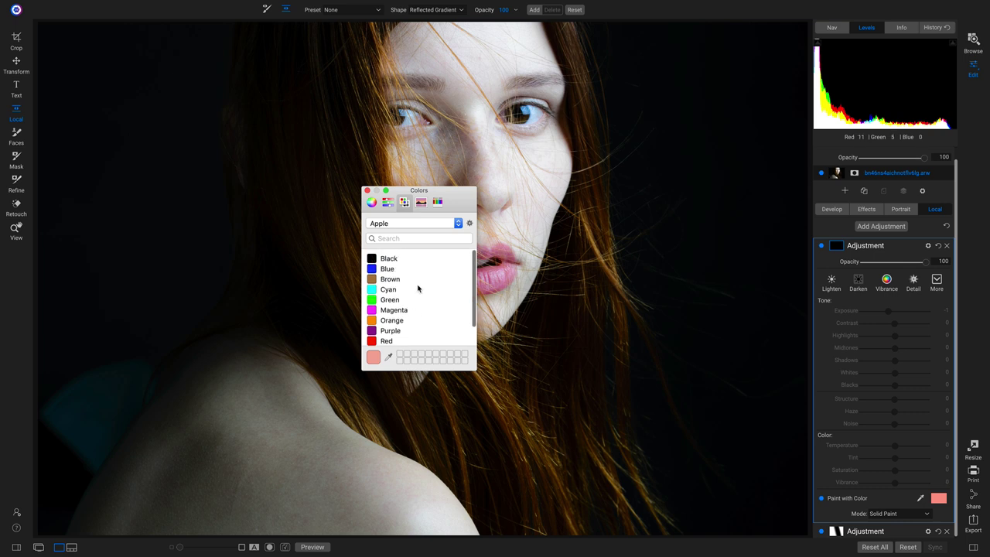
click(389, 254)
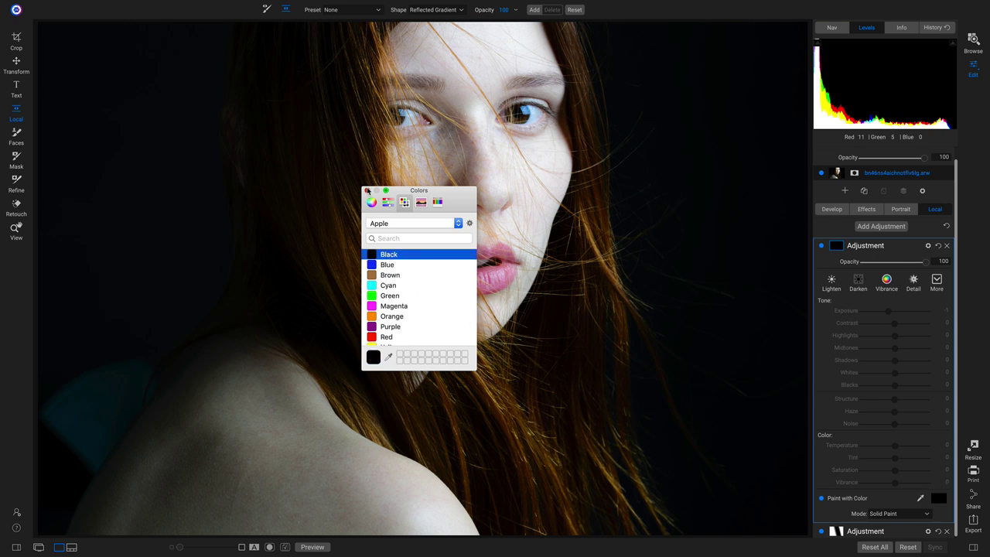
click(367, 190)
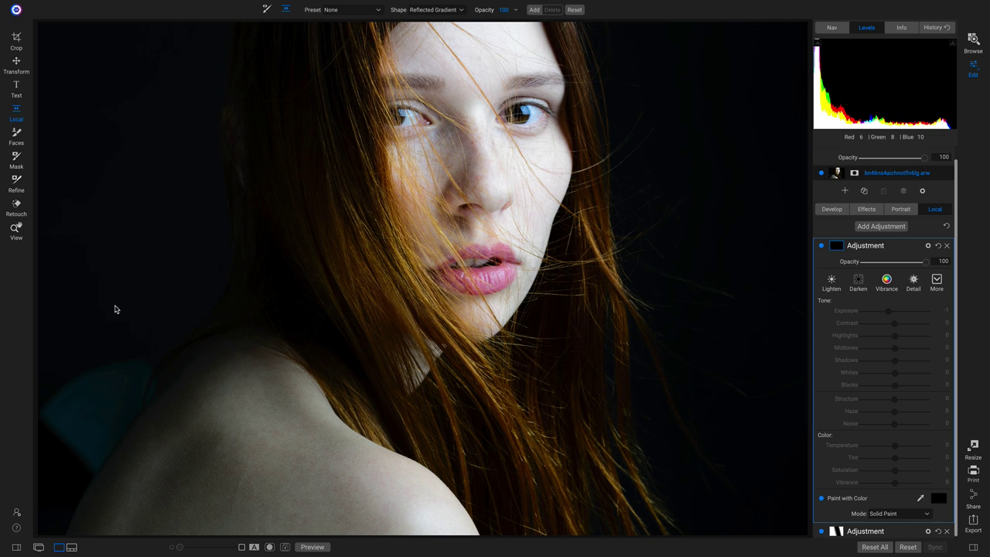
Step: Paint black over the teal shape behind the woman's shoulder with a brush of size 800, feather 100 and opacity 100
key(b)
key(bracketright)
key(bracketright)
key(bracketright)
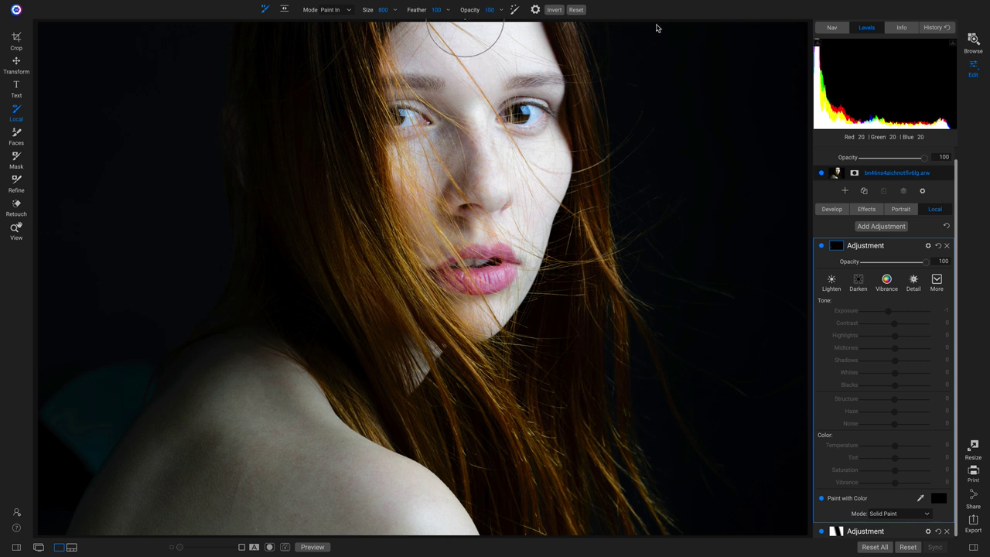
mouse_move(100, 388)
mouse_down()
mouse_move(74, 425)
mouse_move(90, 386)
mouse_move(129, 362)
mouse_move(56, 476)
mouse_move(88, 380)
mouse_move(48, 415)
mouse_move(22, 468)
mouse_move(34, 472)
mouse_move(73, 426)
mouse_move(25, 538)
mouse_move(43, 507)
mouse_move(51, 398)
mouse_up()
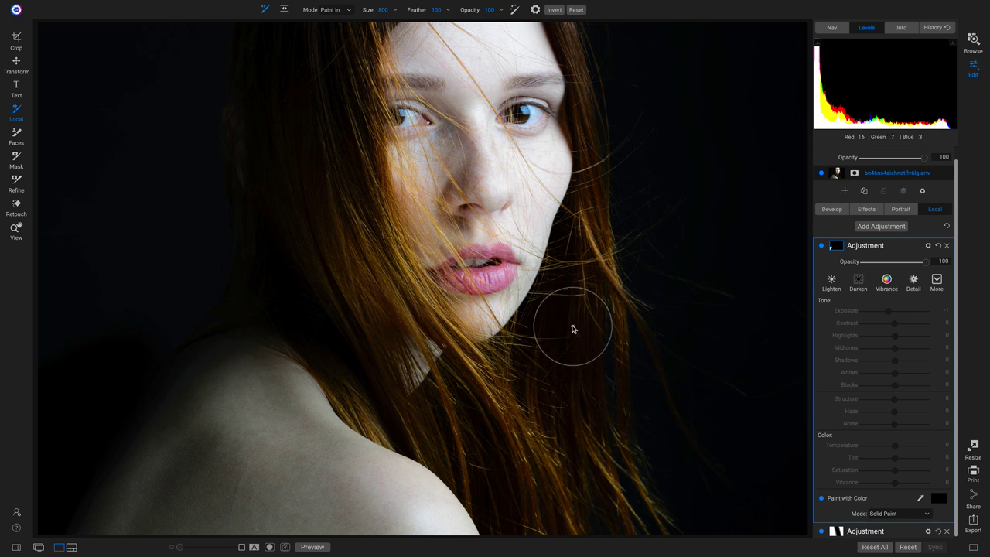
Step: Add a Curves filter to the portrait and move its black point to In 13, Out 6
click(862, 210)
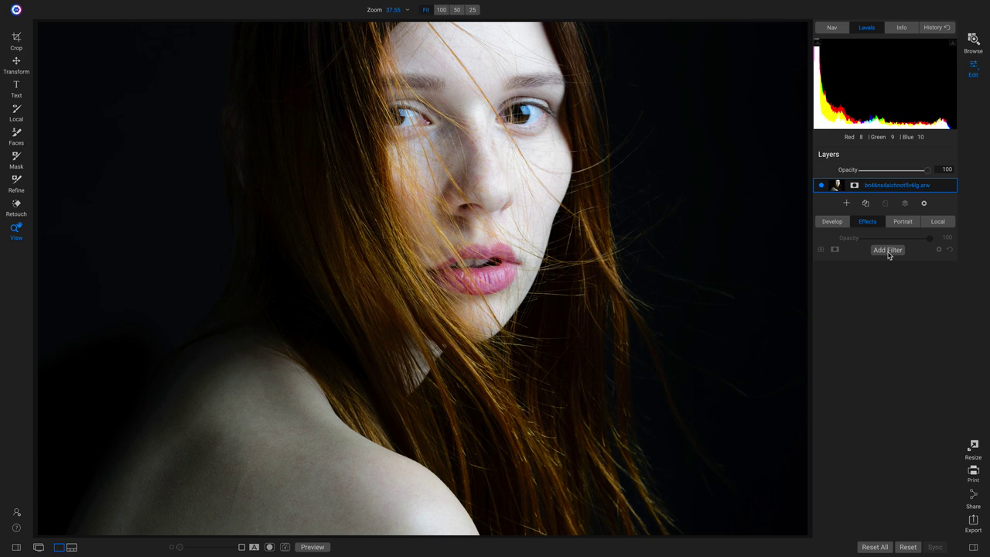
click(887, 250)
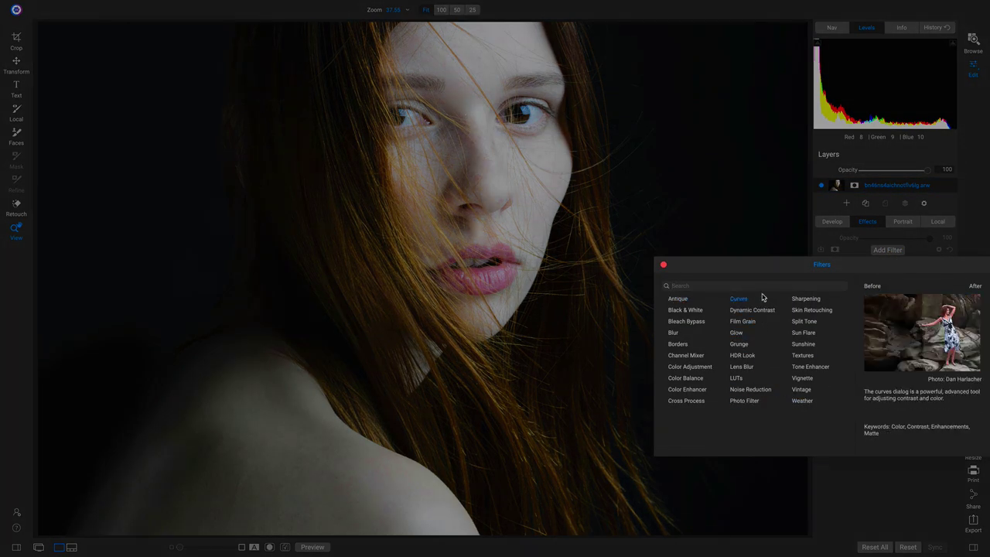
click(738, 299)
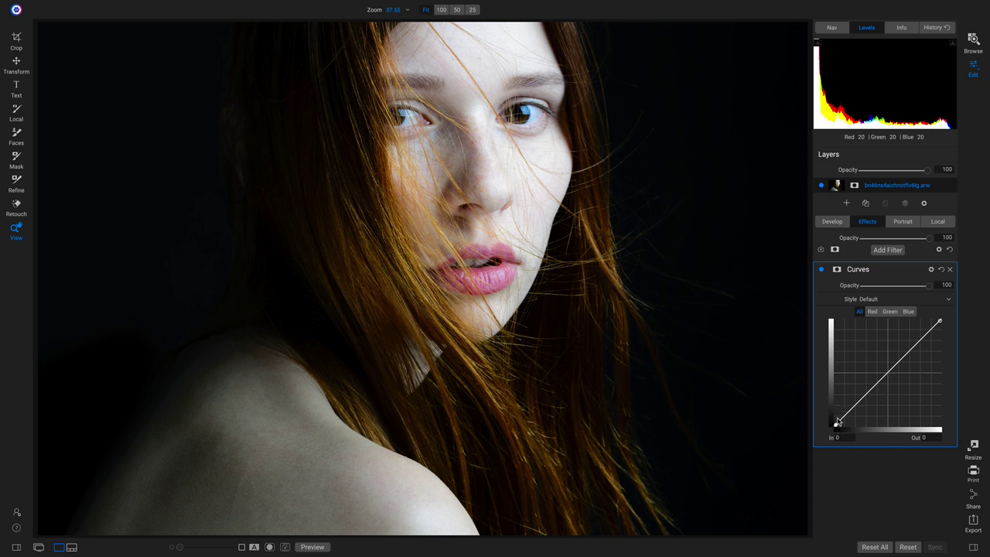
drag(835, 427, 839, 426)
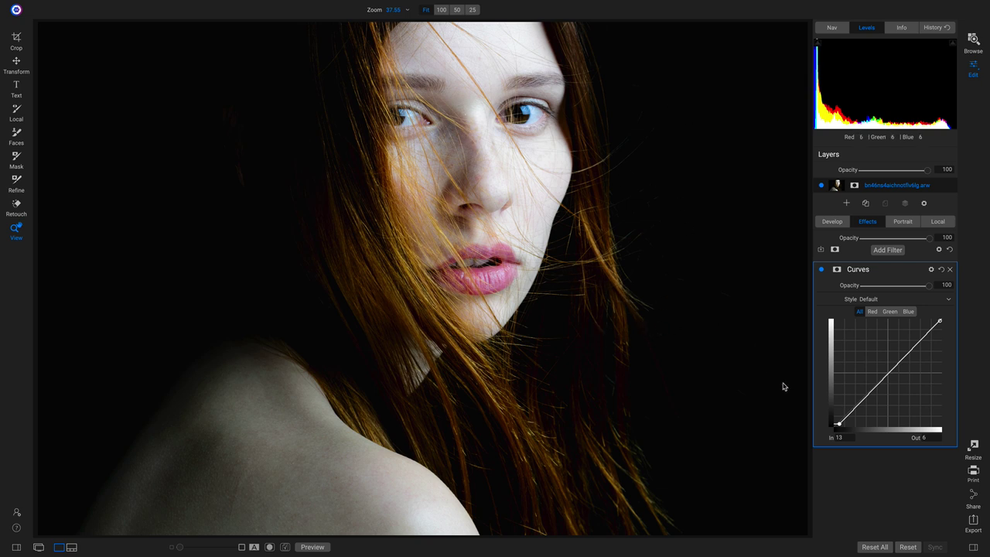
Step: Shape an S-curve with a lowered shadow point and an upper point at In 163, Out 179, checking the face at 100% zoom
drag(864, 403, 896, 361)
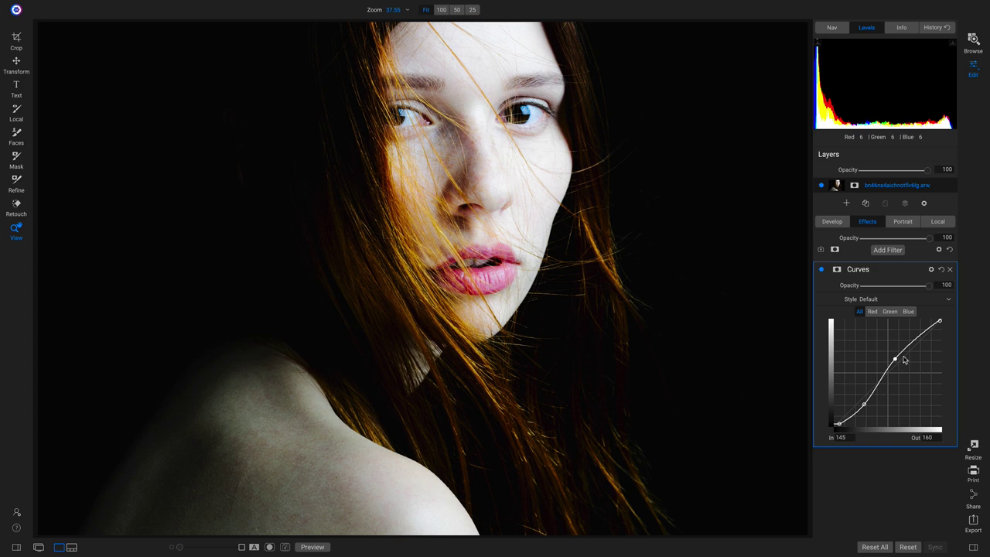
click(403, 225)
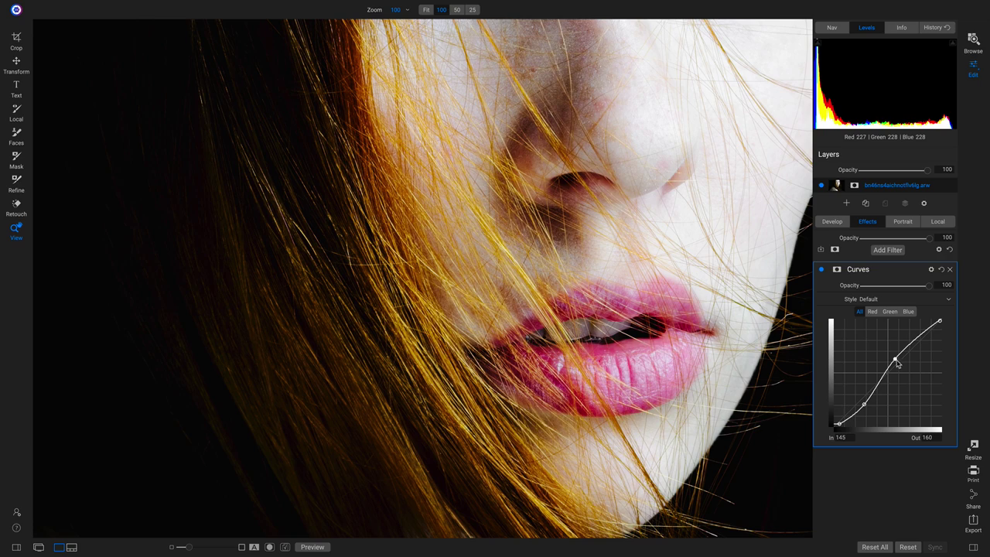
mouse_move(895, 363)
mouse_down()
mouse_move(900, 377)
mouse_move(891, 341)
mouse_move(899, 371)
mouse_move(899, 355)
mouse_up()
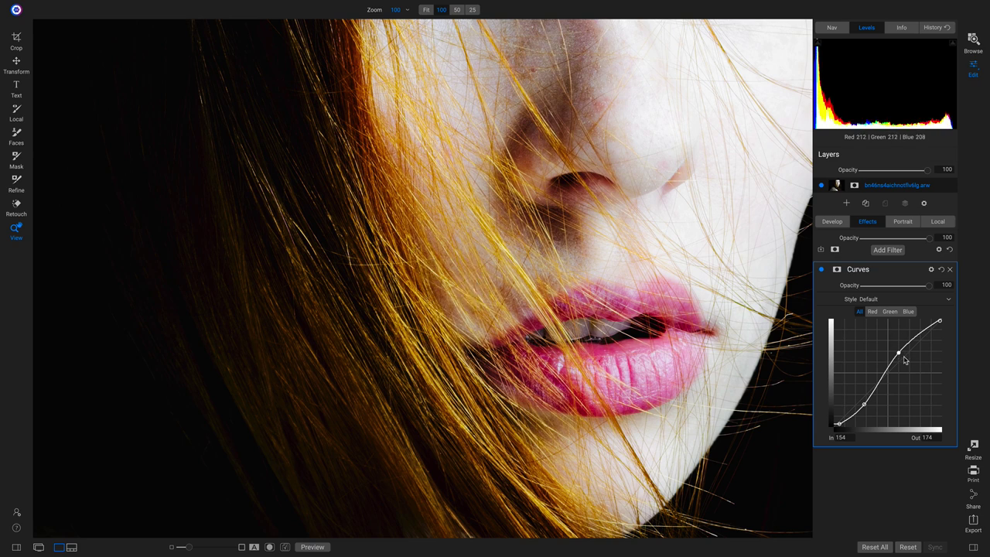
mouse_move(901, 357)
mouse_down()
mouse_move(906, 371)
mouse_move(903, 350)
mouse_up()
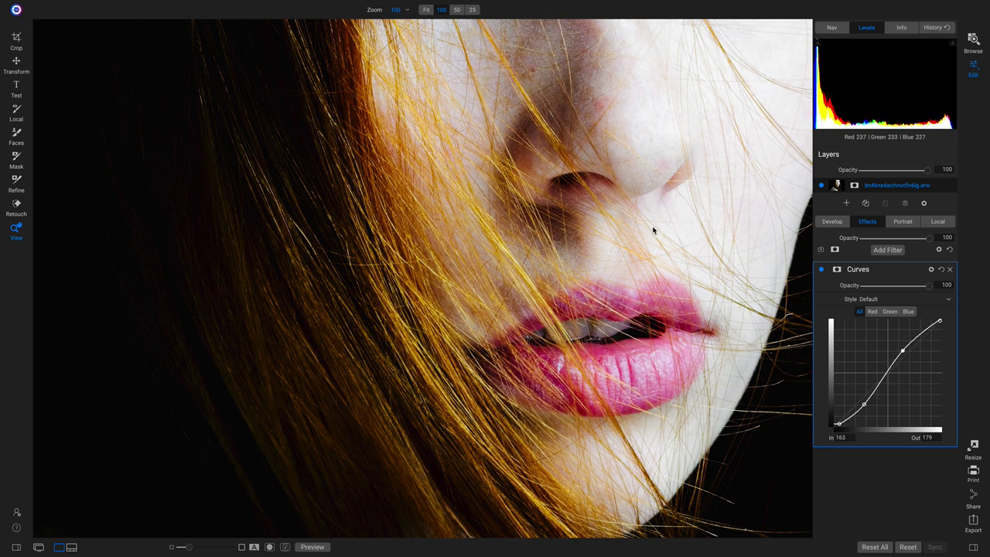
scroll(513, 194, up, 3)
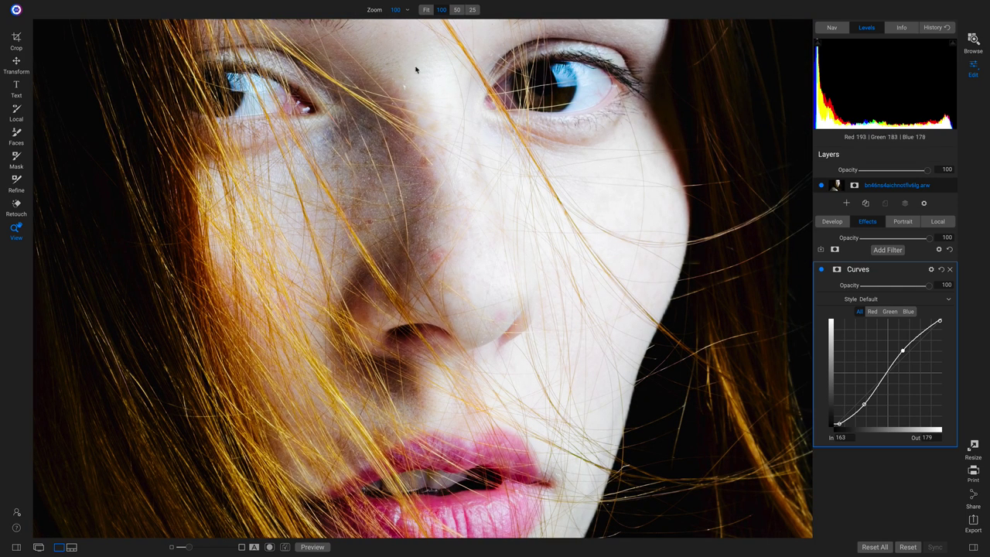
key(ctrl+0)
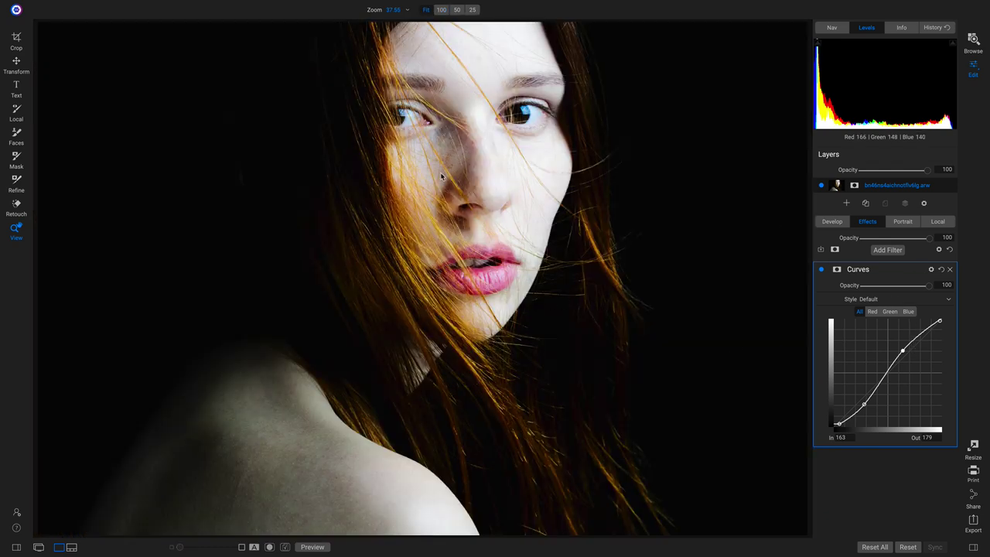
Step: Paint the Curves filter out of the woman's face with a 31-opacity masking brush and compare the filter on and off
key(b)
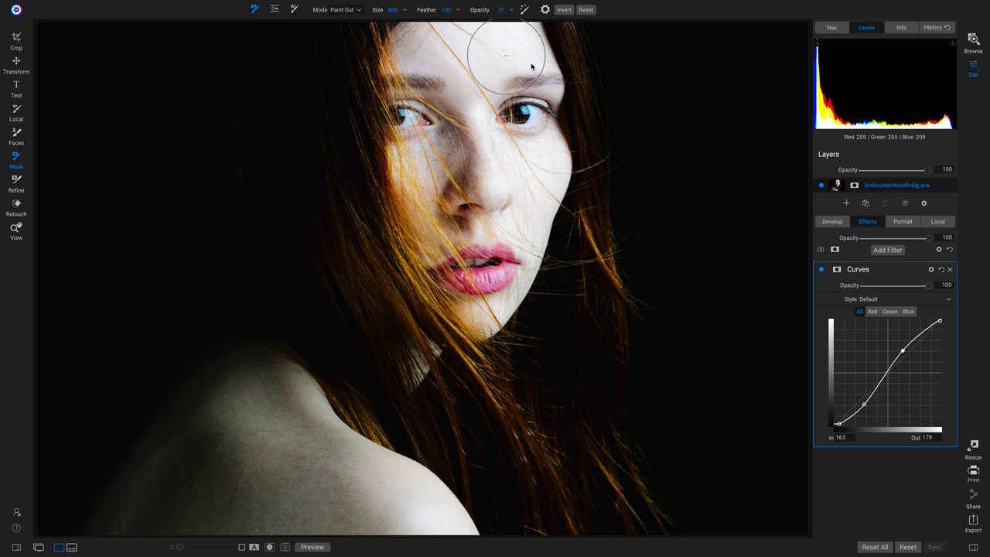
drag(504, 174, 510, 214)
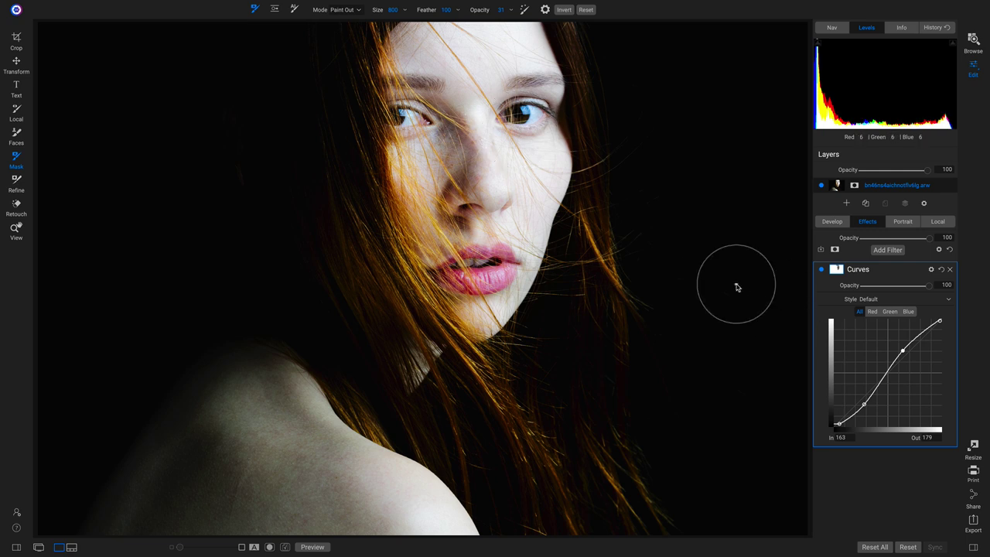
click(822, 270)
click(822, 270)
click(821, 270)
click(821, 270)
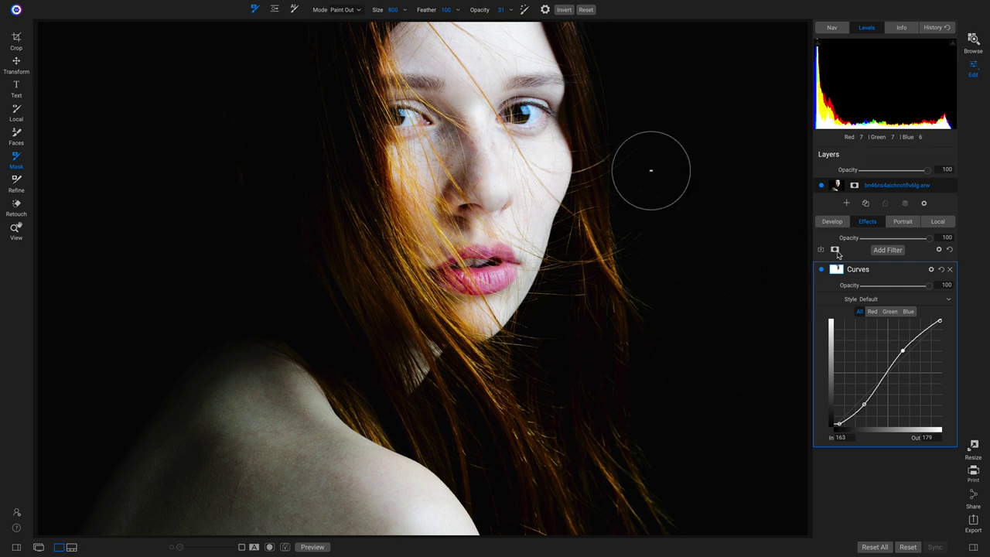
Step: Add another local adjustment with the Darken preset and paint it over the woman's face at brush opacity 100
click(939, 222)
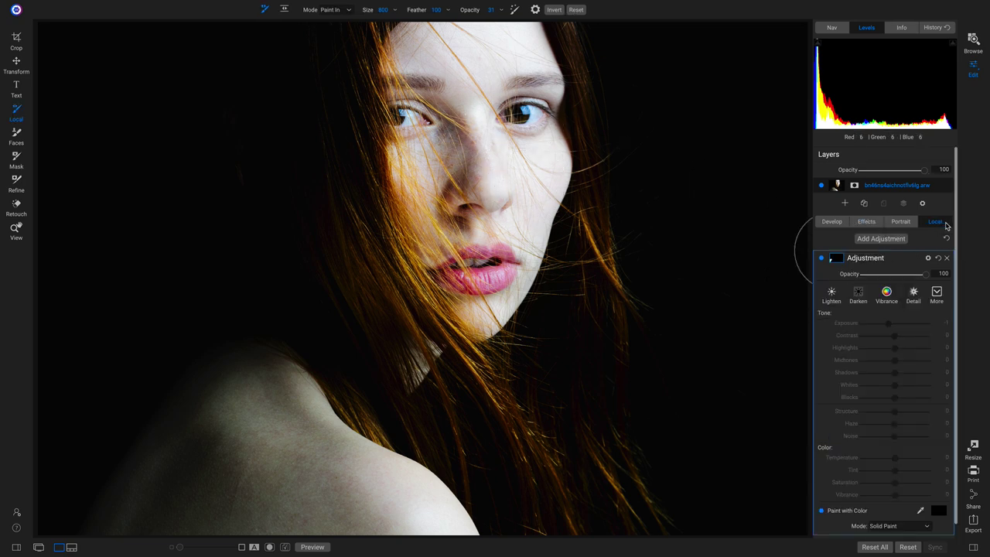
click(882, 239)
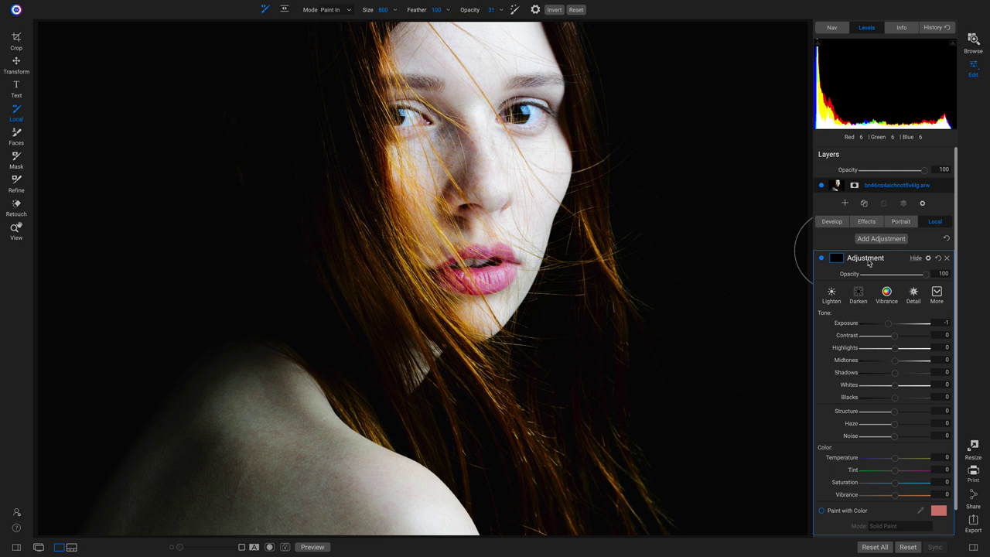
click(857, 294)
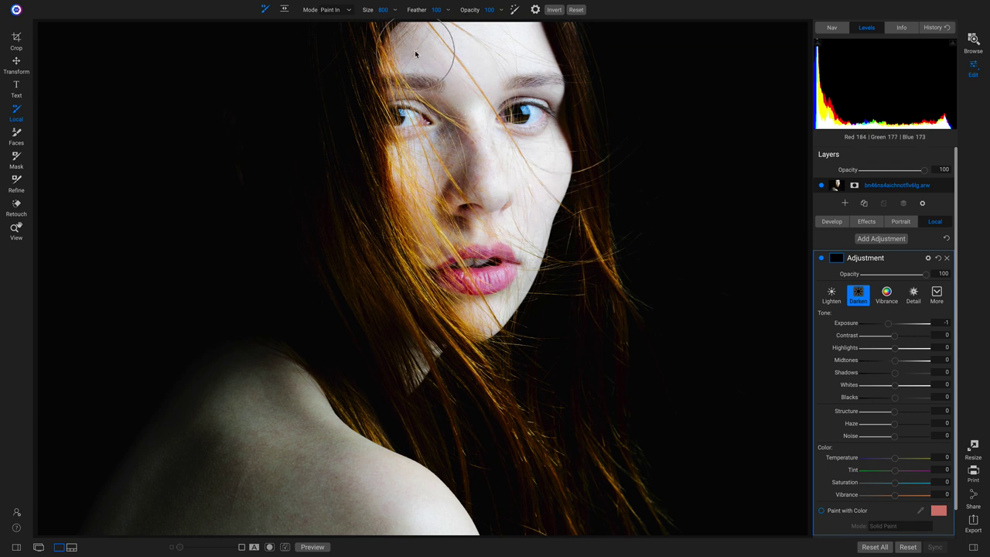
mouse_move(497, 42)
mouse_down()
mouse_move(525, 65)
mouse_move(527, 92)
mouse_move(515, 47)
mouse_move(524, 97)
mouse_move(519, 212)
mouse_move(499, 125)
mouse_move(469, 71)
mouse_move(457, 150)
mouse_move(455, 91)
mouse_move(428, 180)
mouse_move(424, 84)
mouse_move(492, 293)
mouse_move(522, 203)
mouse_move(515, 34)
mouse_move(491, 27)
mouse_move(447, 55)
mouse_move(429, 129)
mouse_move(437, 219)
mouse_move(451, 273)
mouse_move(488, 321)
mouse_up()
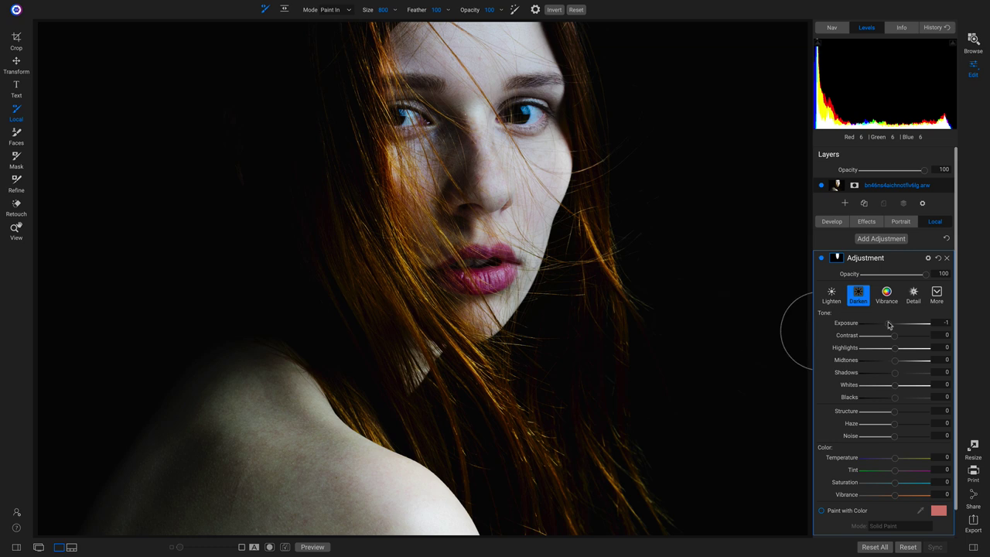
Step: Set the face adjustment's Opacity to 60, Highlights to 23, Whites to 18 and Temperature to 7, comparing it on and off
drag(924, 275, 901, 284)
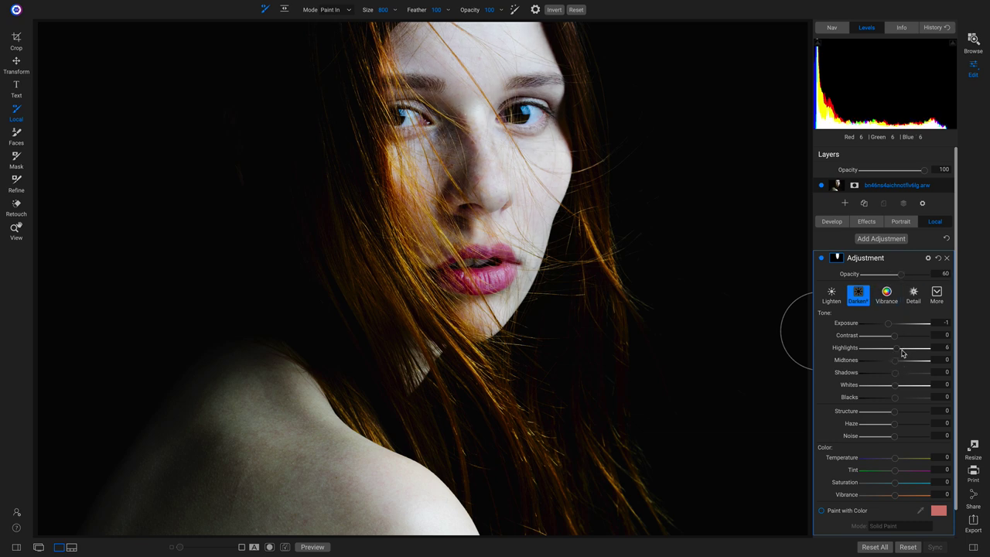
drag(896, 392, 899, 392)
click(821, 258)
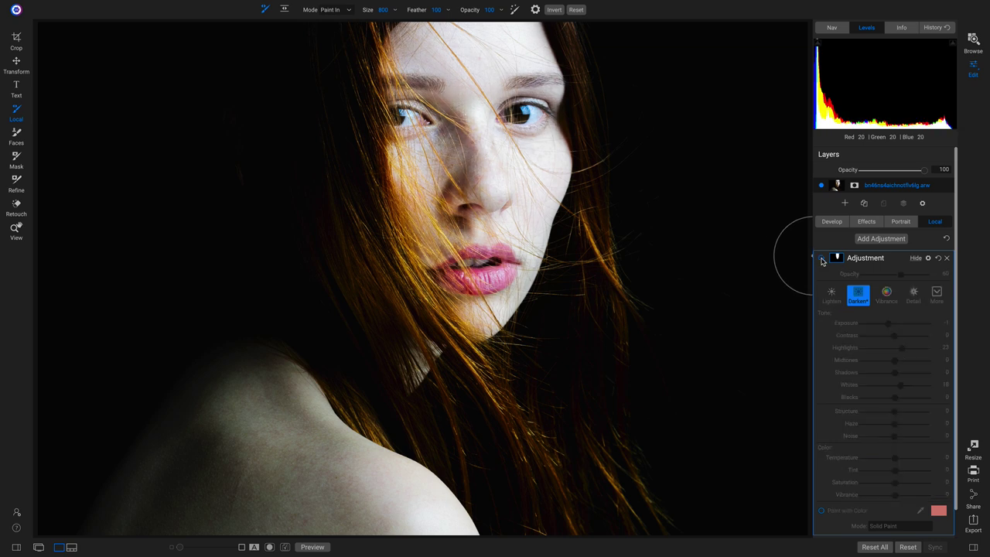
click(821, 258)
click(821, 258)
click(821, 259)
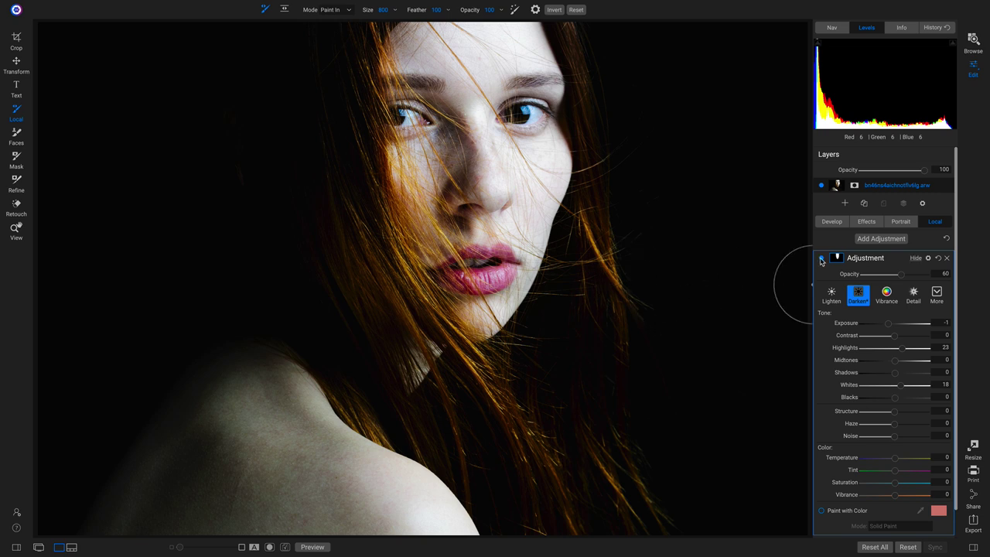
click(821, 259)
click(821, 259)
click(821, 260)
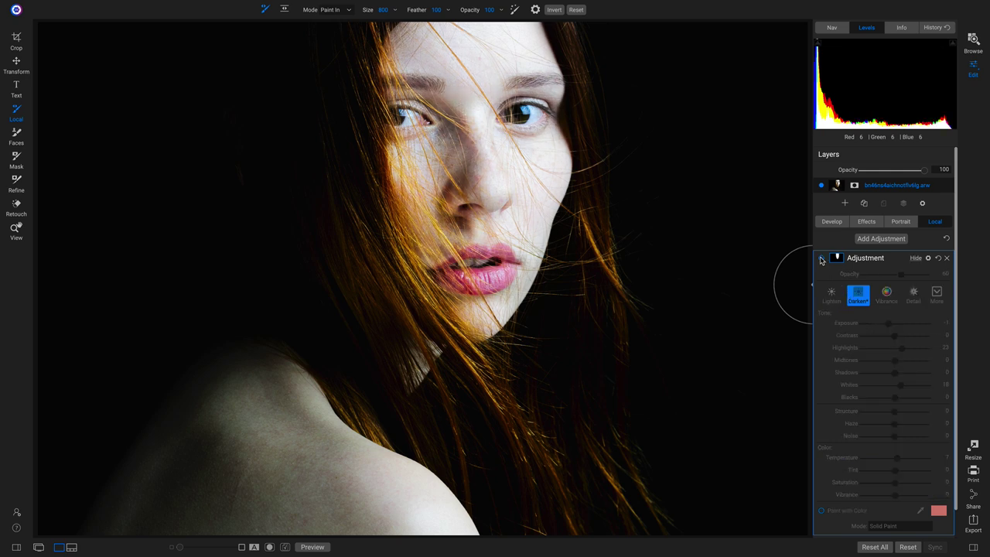
click(822, 259)
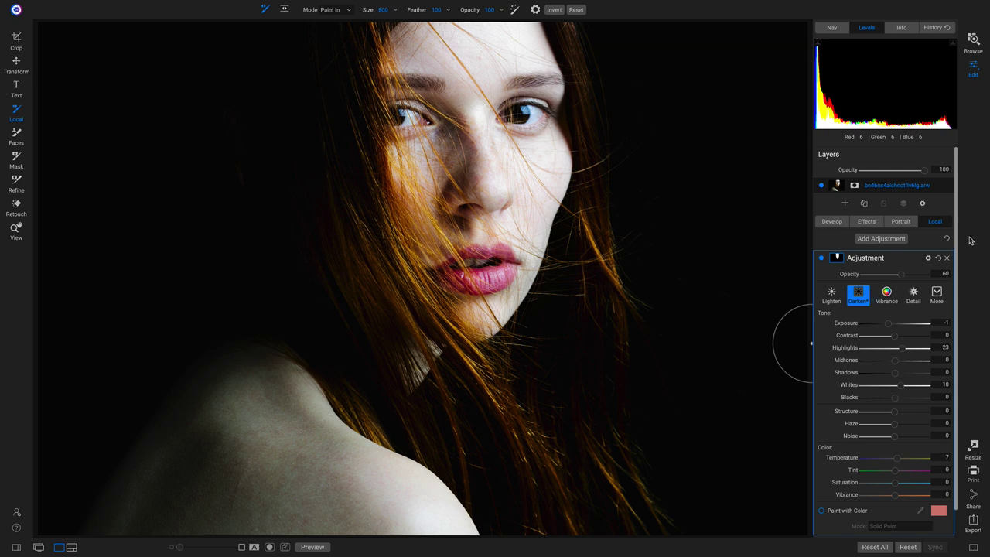
Step: Compare the portrait with its original and add a Textures filter to it
key(backslash)
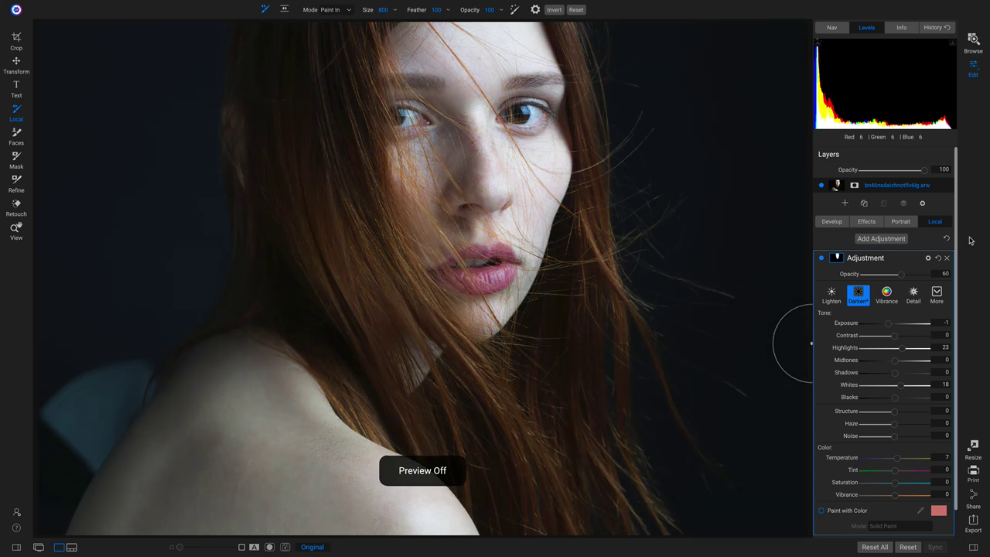
key(backslash)
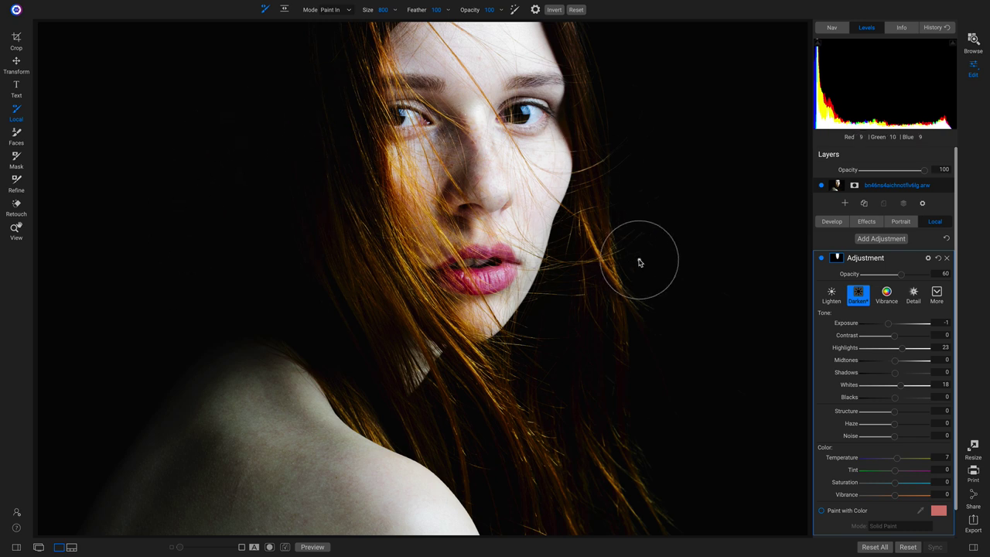
click(866, 223)
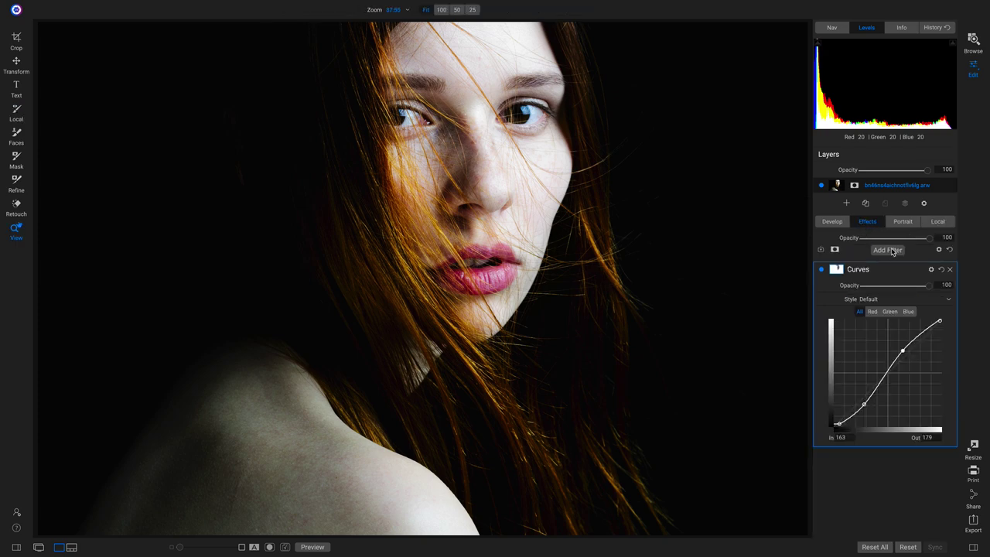
click(889, 250)
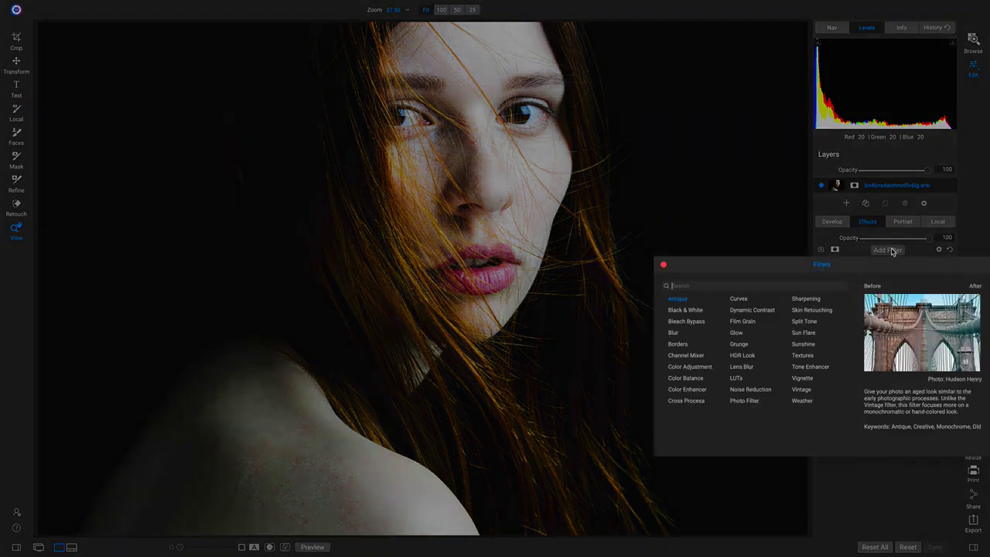
click(807, 355)
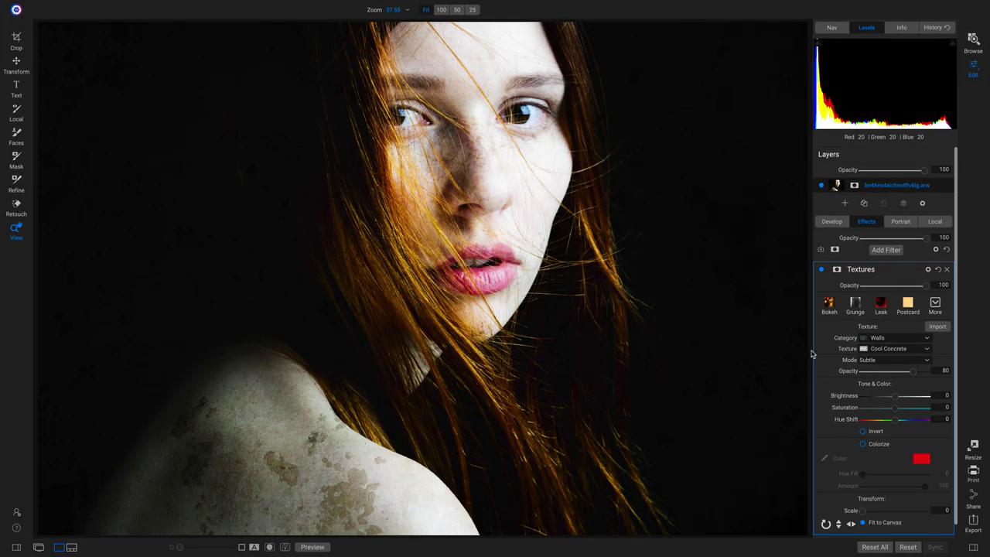
Step: Switch the Textures filter's category to Paper after looking through the available texture categories
click(906, 343)
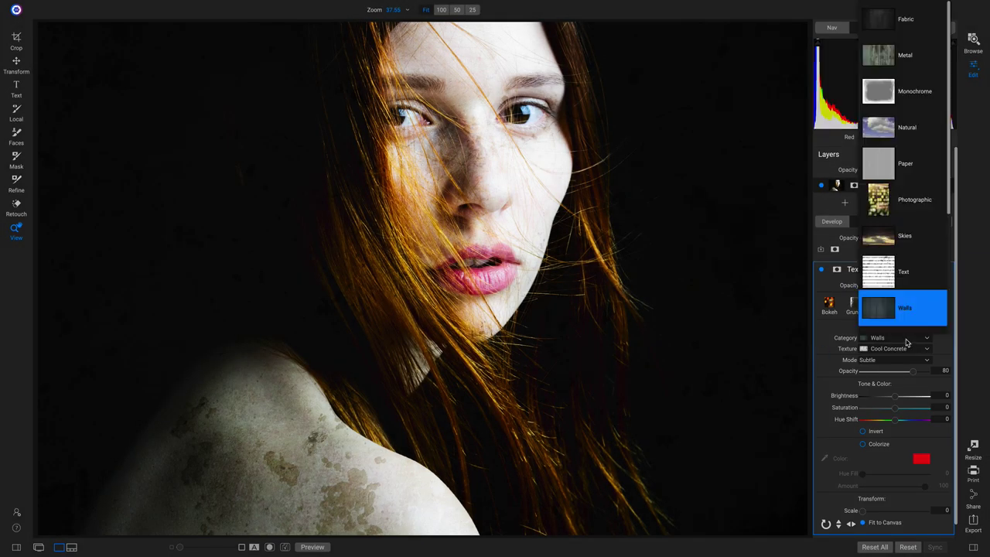
scroll(901, 263, down, 1)
scroll(909, 124, up, 2)
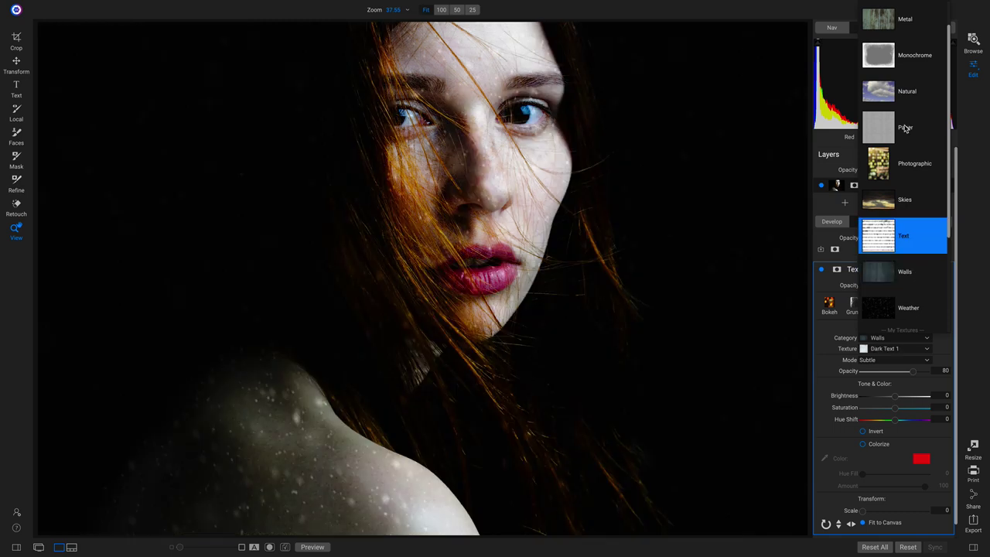
click(905, 128)
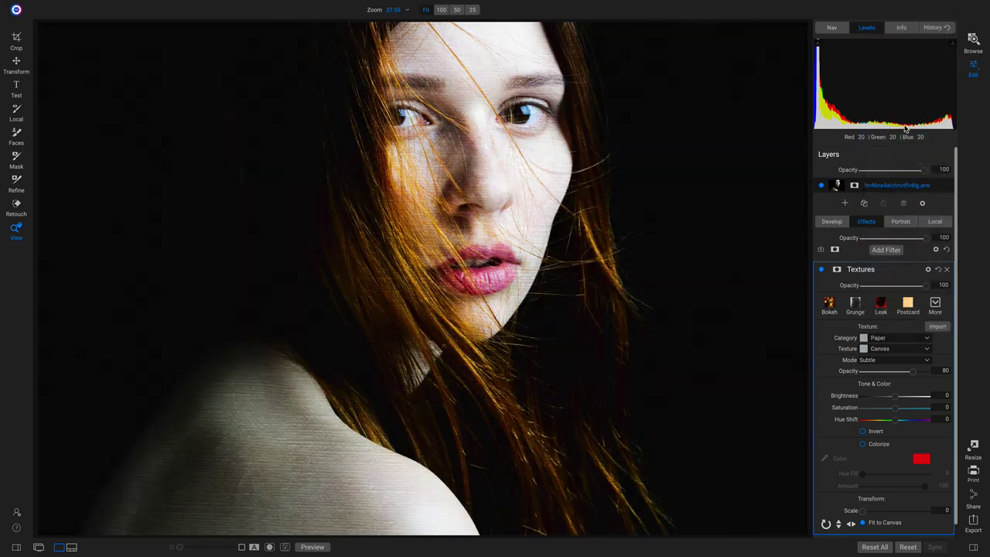
Step: Preview the Paper textures on the portrait, trying Tattered Paper Gray, and settle on Tattered Paper Red
click(887, 354)
scroll(903, 263, down, 5)
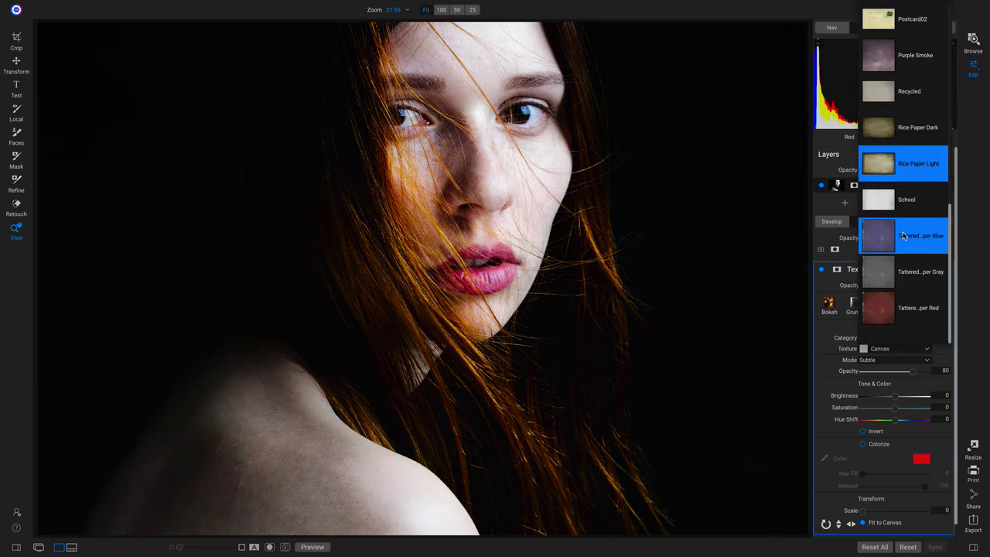
scroll(903, 236, up, 5)
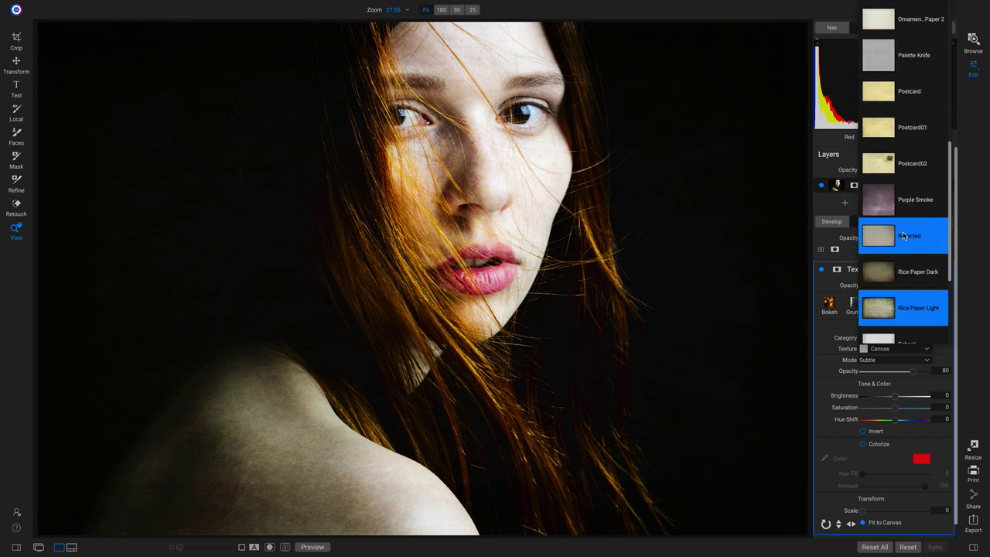
scroll(903, 236, down, 5)
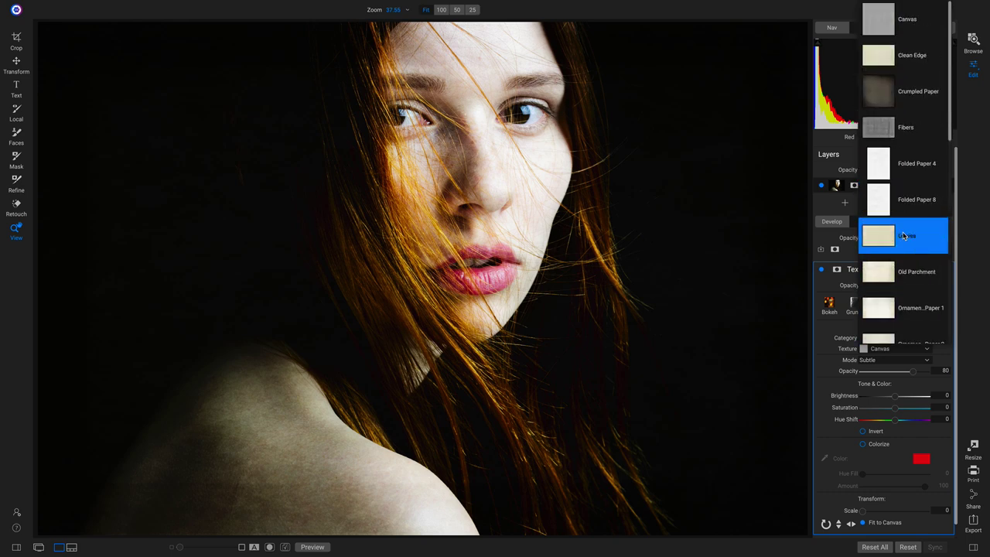
click(963, 256)
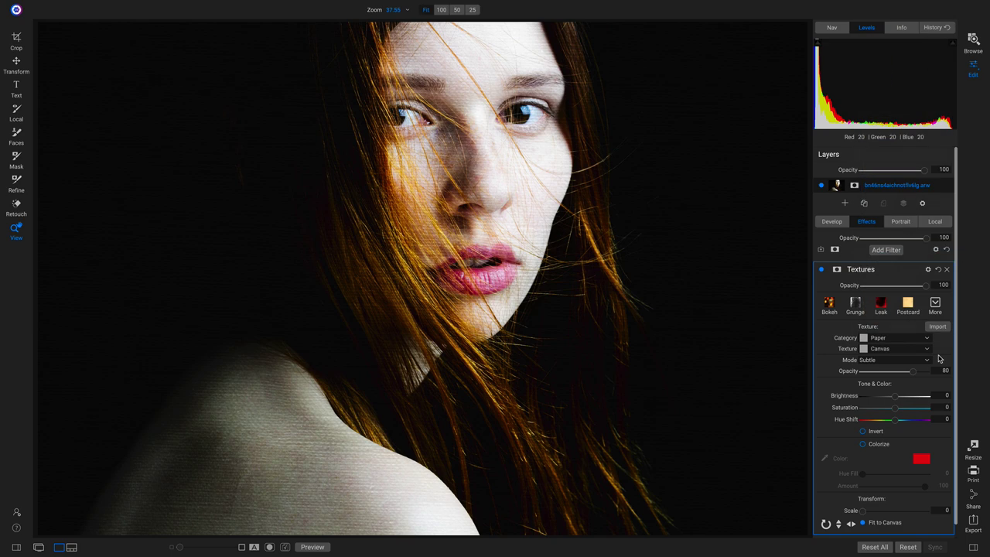
click(909, 347)
scroll(910, 321, down, 8)
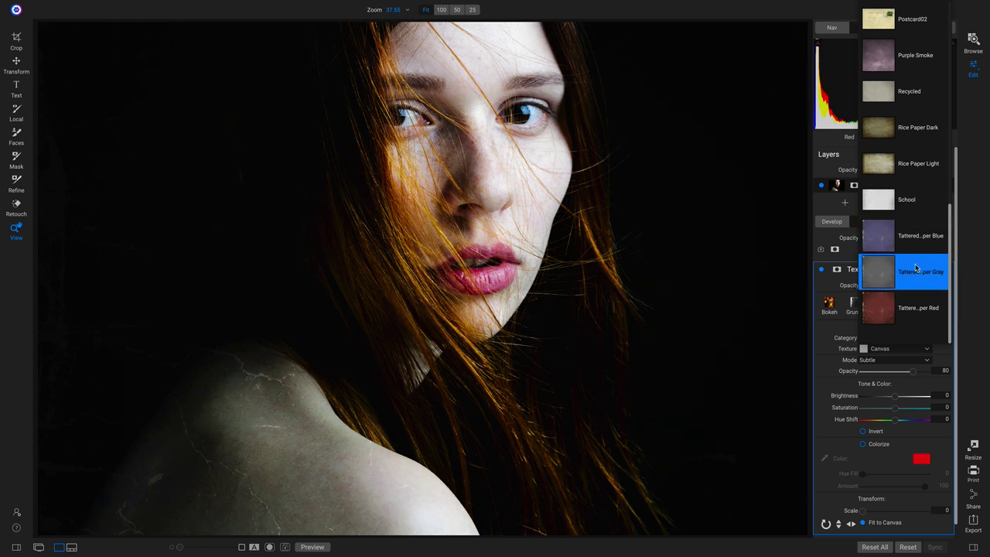
click(909, 316)
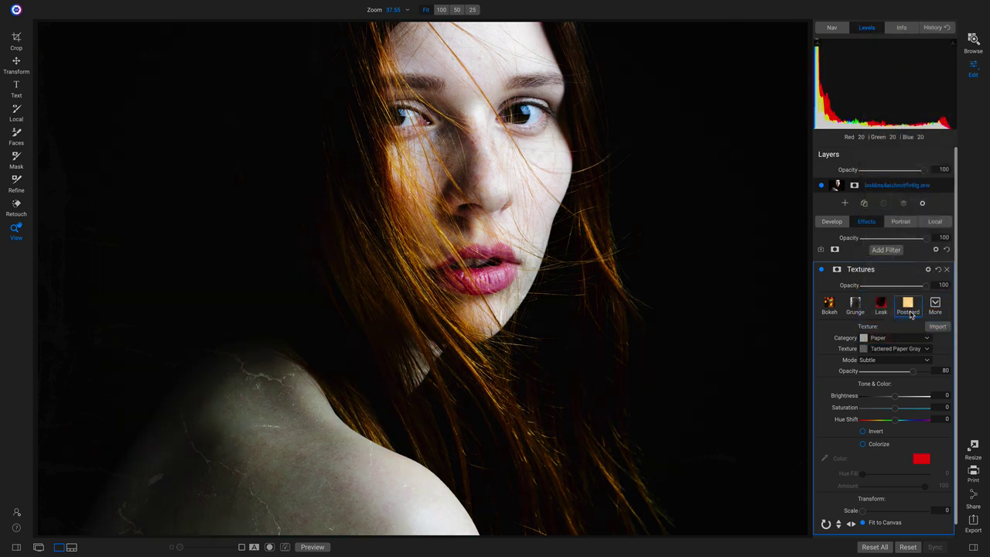
click(898, 348)
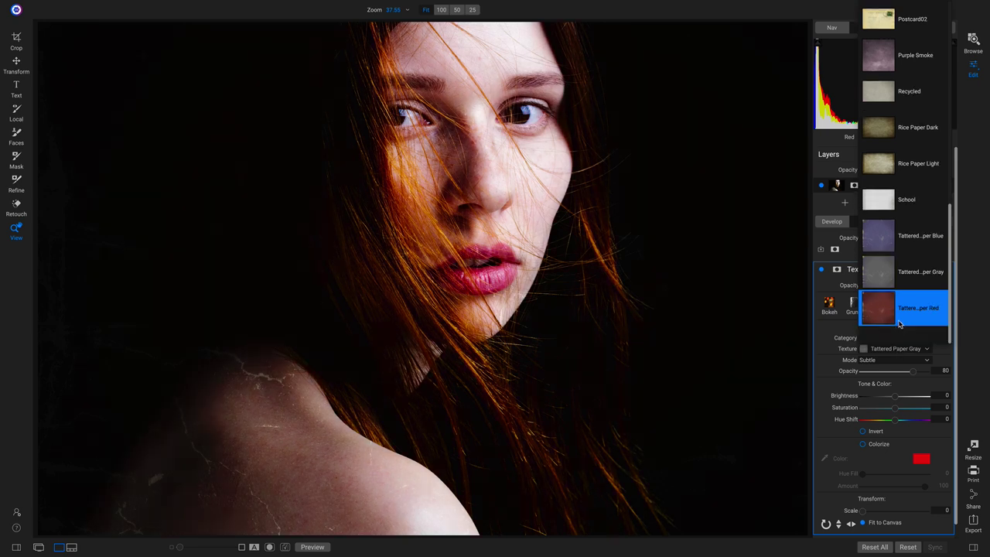
click(901, 313)
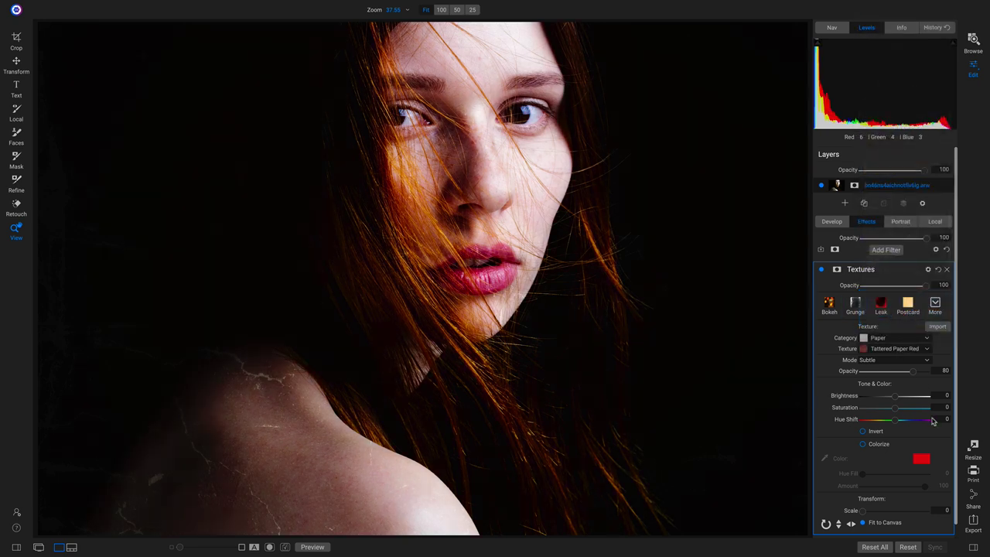
Step: Set the texture's Saturation to -42 and its blend Opacity to 100, comparing the portrait with and without the edits
drag(893, 412, 873, 419)
click(822, 270)
click(822, 269)
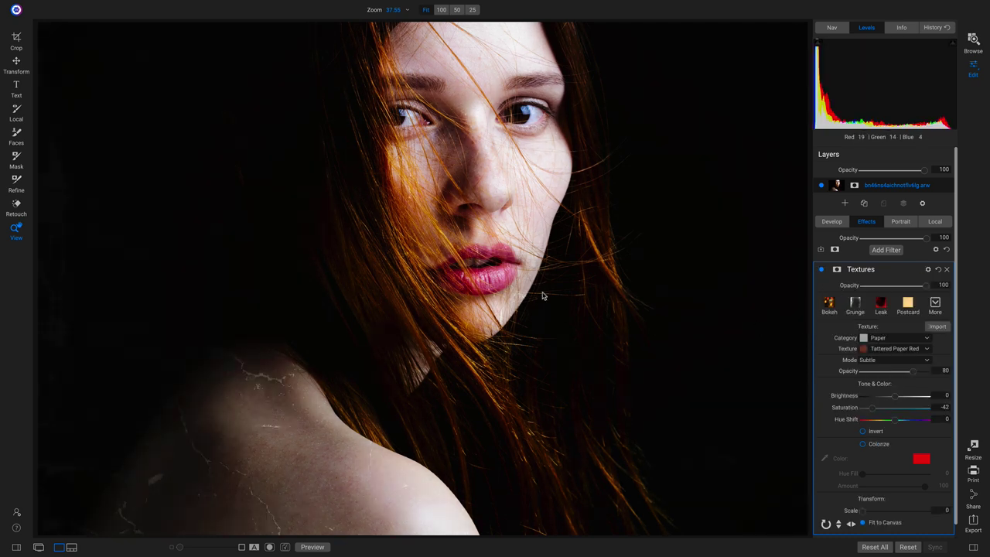
drag(911, 375, 943, 375)
click(942, 372)
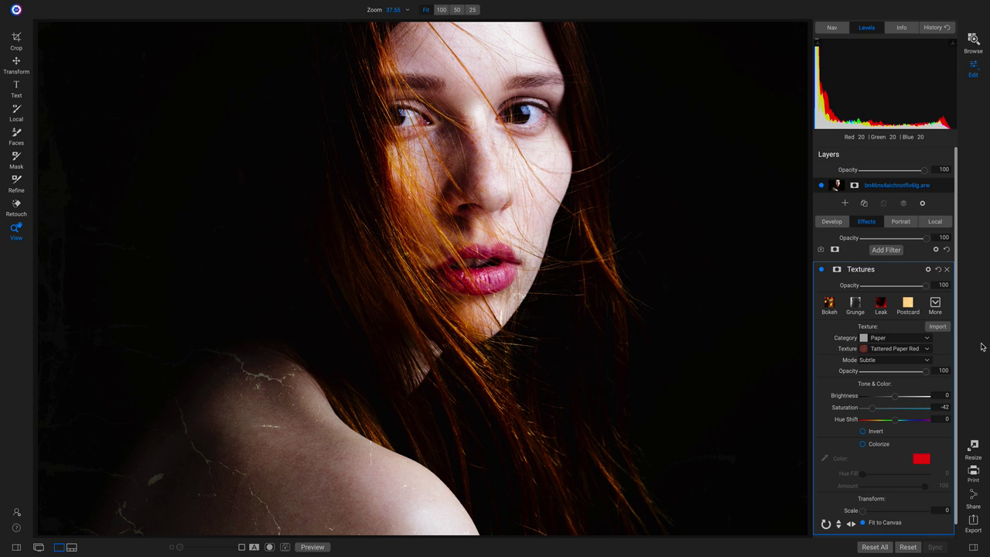
key(ctrl+p)
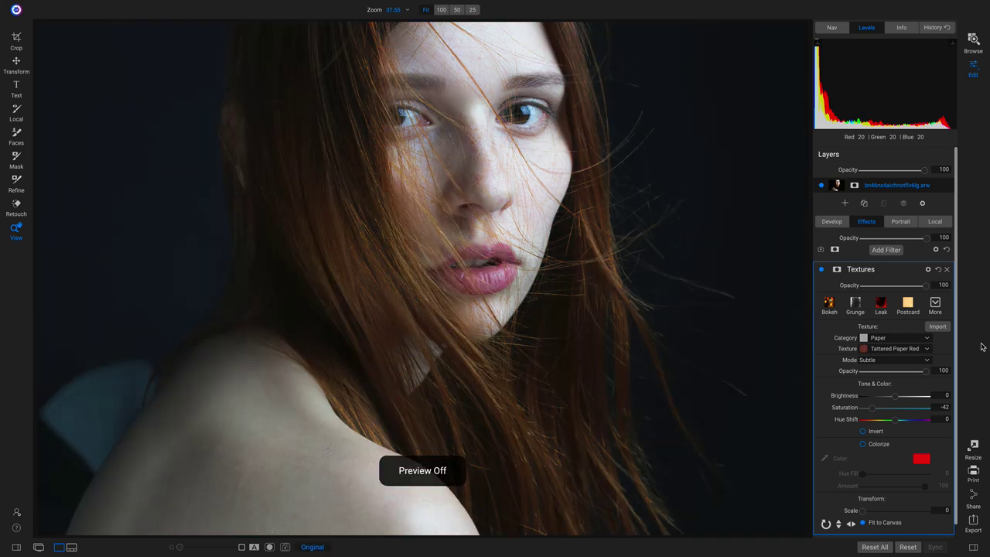
key(ctrl+p)
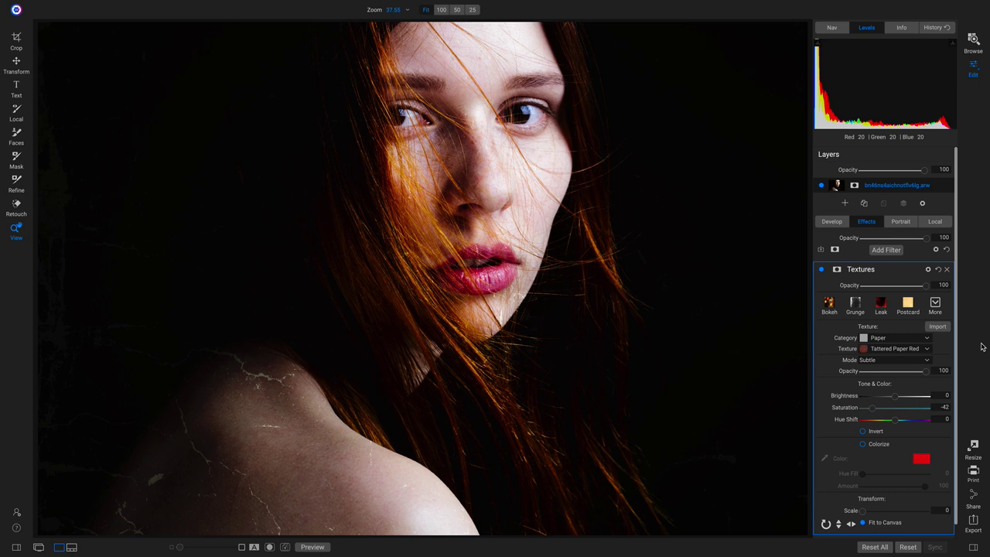
key(ctrl+p)
key(ctrl+p)
Step: Create a new version of the finished portrait in Browse and reset all settings on that copy
click(969, 46)
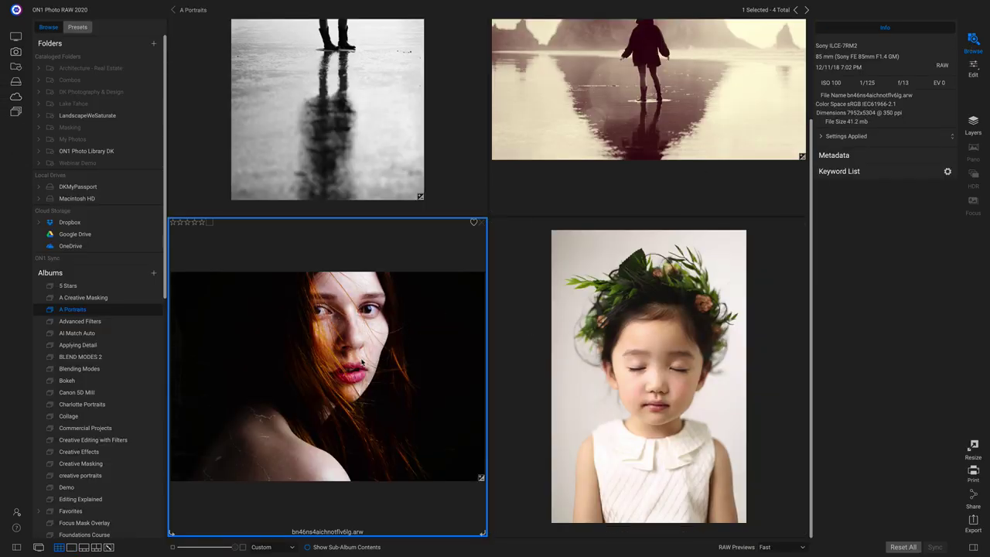
right_click(365, 371)
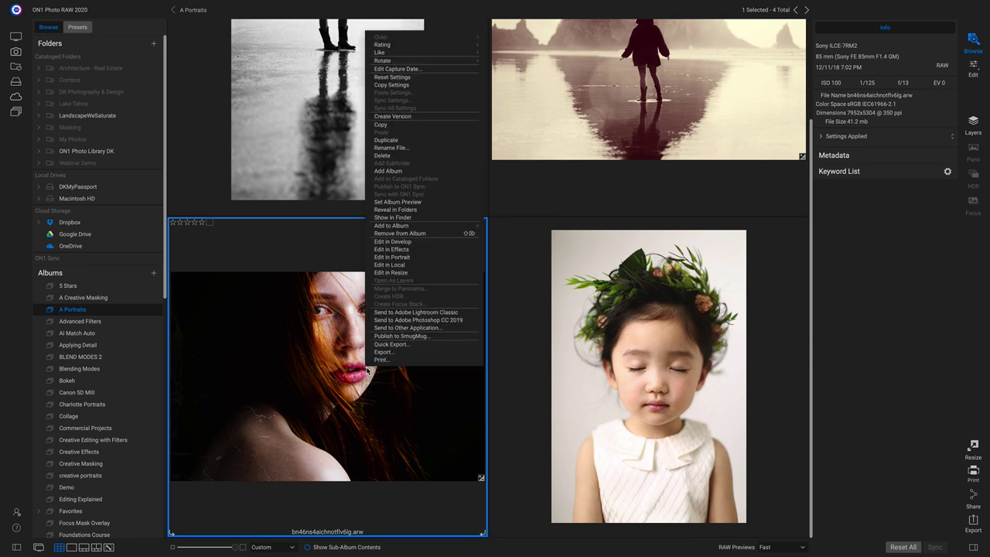
click(417, 116)
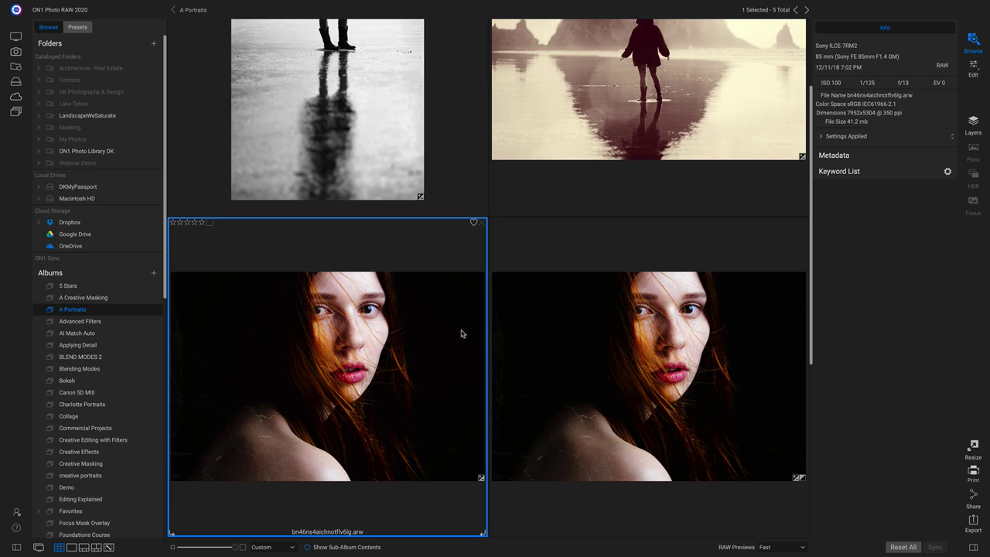
click(692, 397)
click(904, 547)
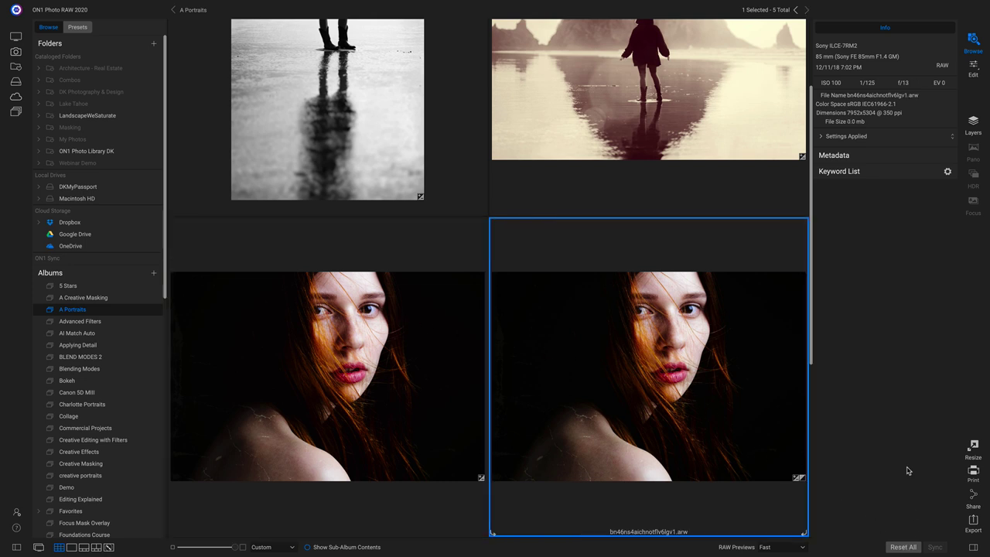
Step: Open the reset version for editing, set its Camera Profile to ON1 Landscape and compare it with the original
key(e)
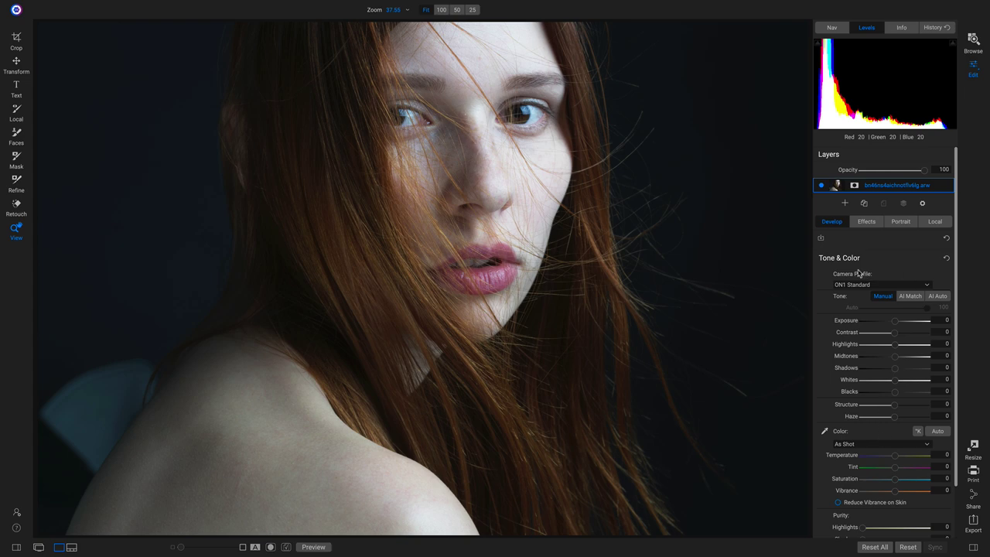
click(876, 286)
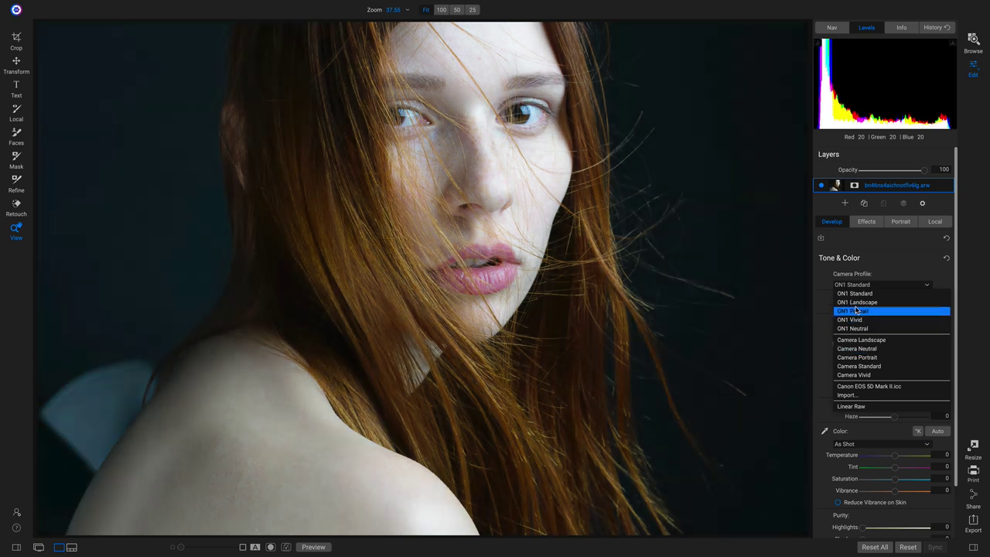
click(854, 302)
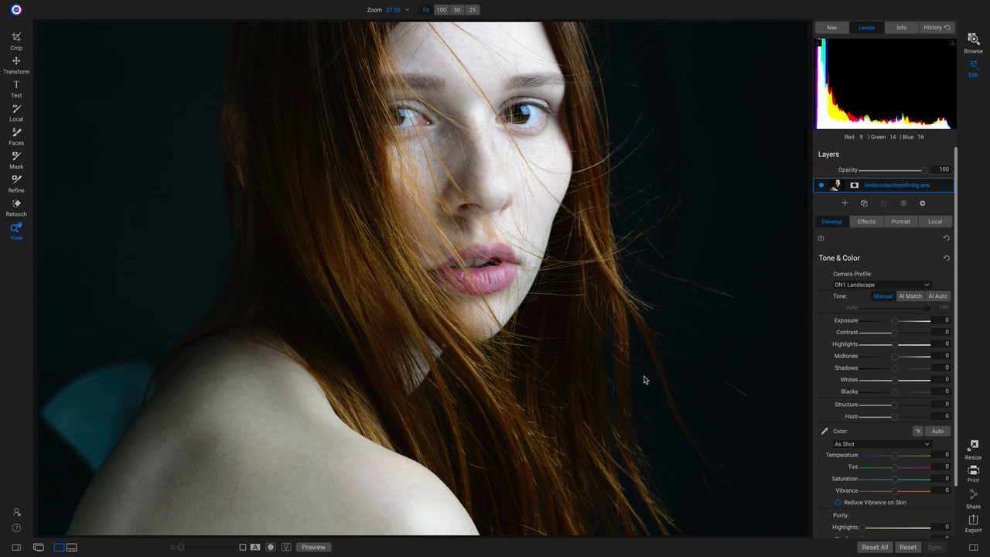
key(ctrl+p)
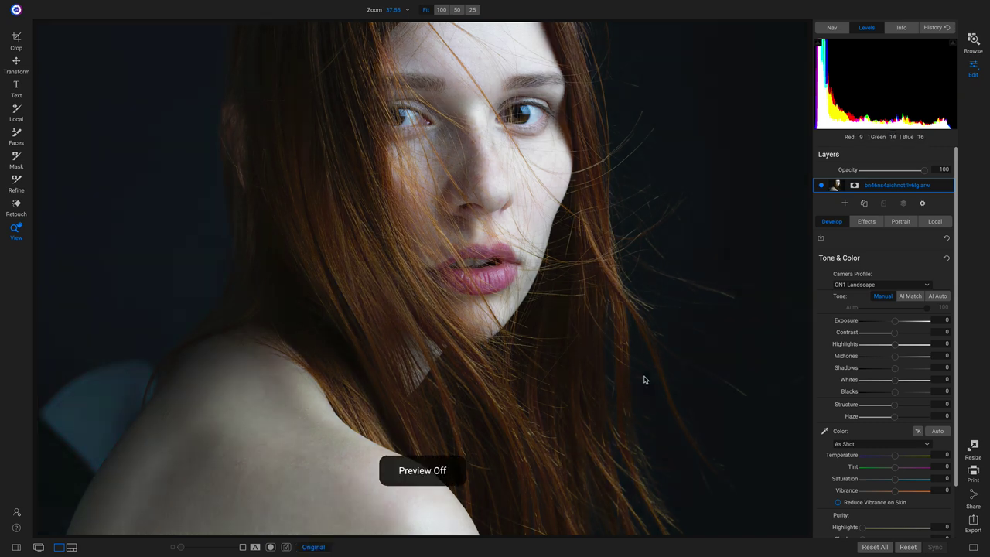
key(ctrl+p)
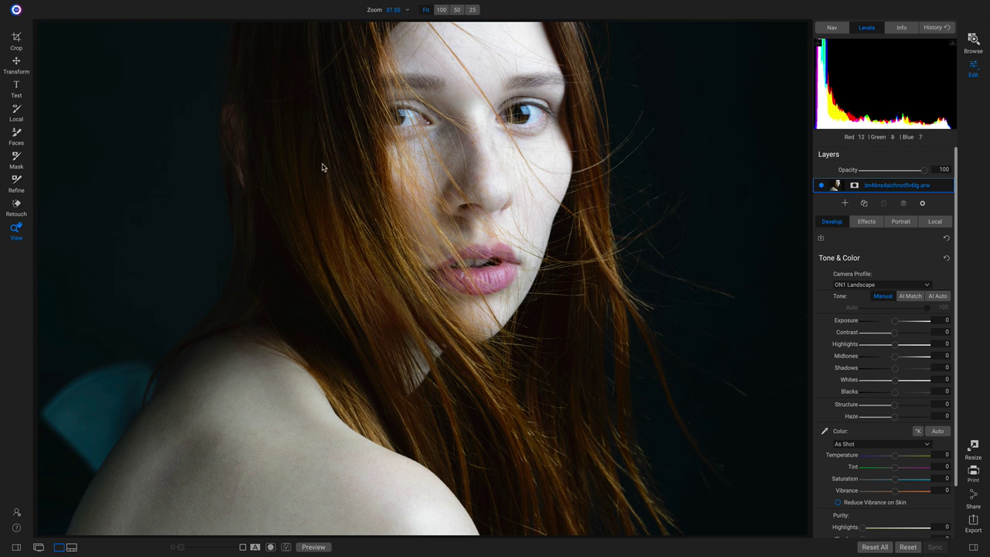
Step: Crop the portrait to a 1x1 (Square) ratio of about 3195 px, framed tightly on the woman's face
key(c)
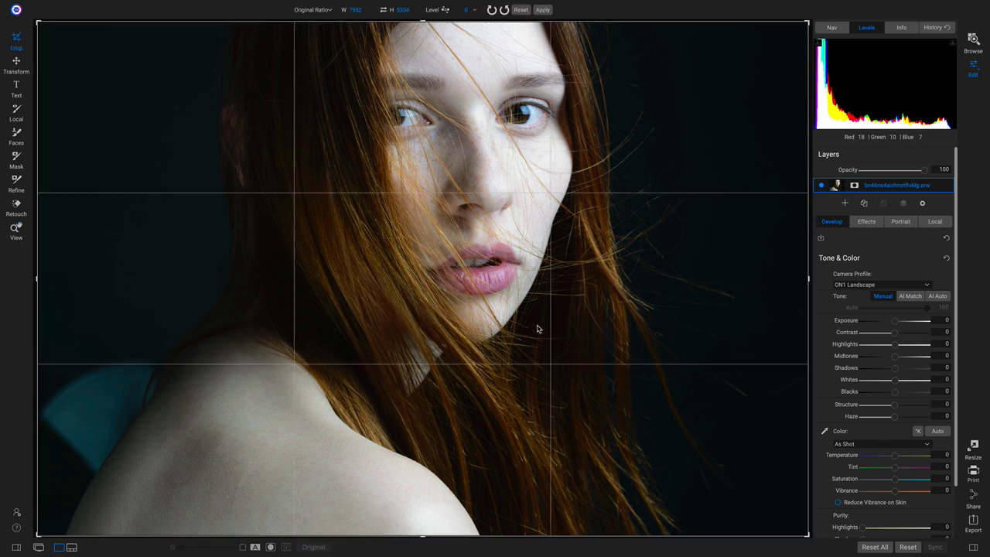
click(316, 11)
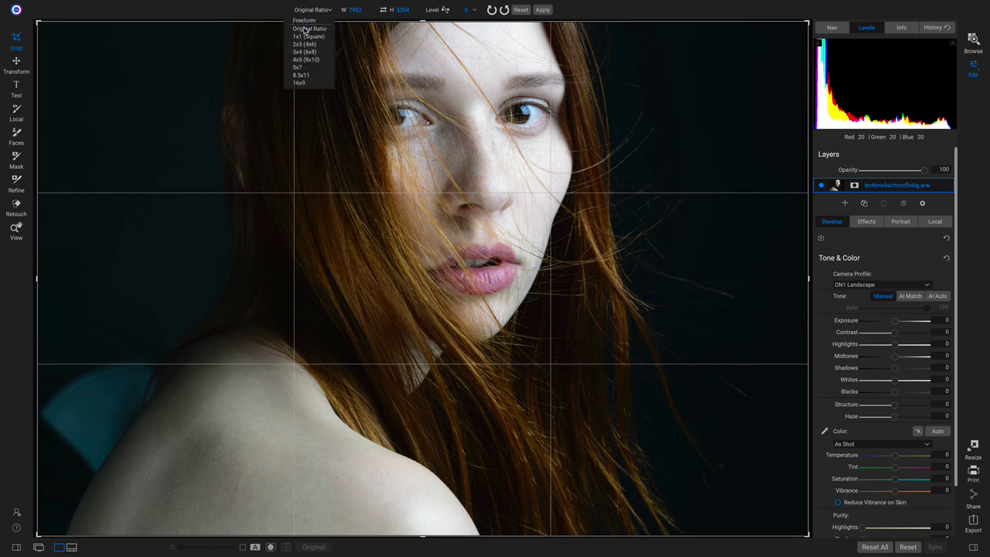
click(309, 36)
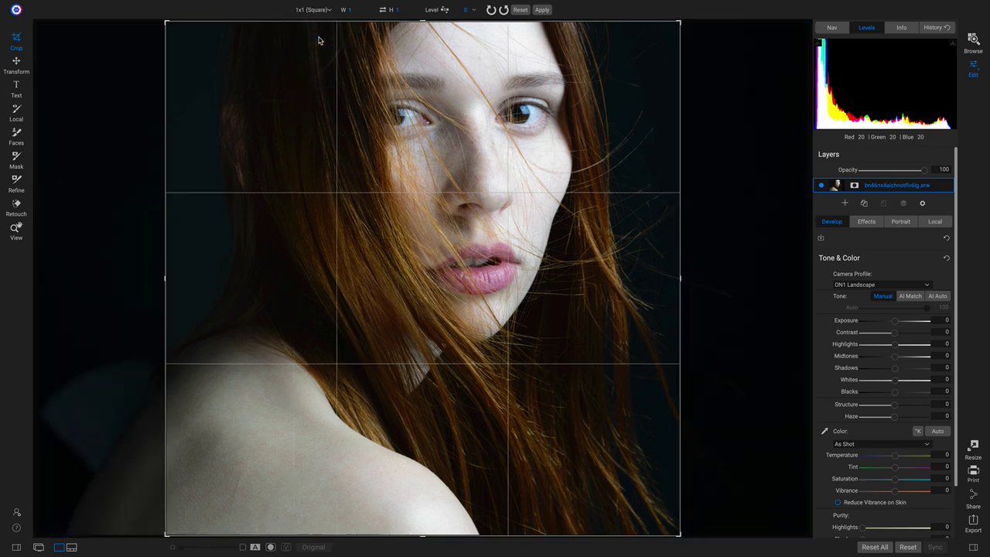
drag(165, 536, 263, 418)
drag(328, 341, 401, 333)
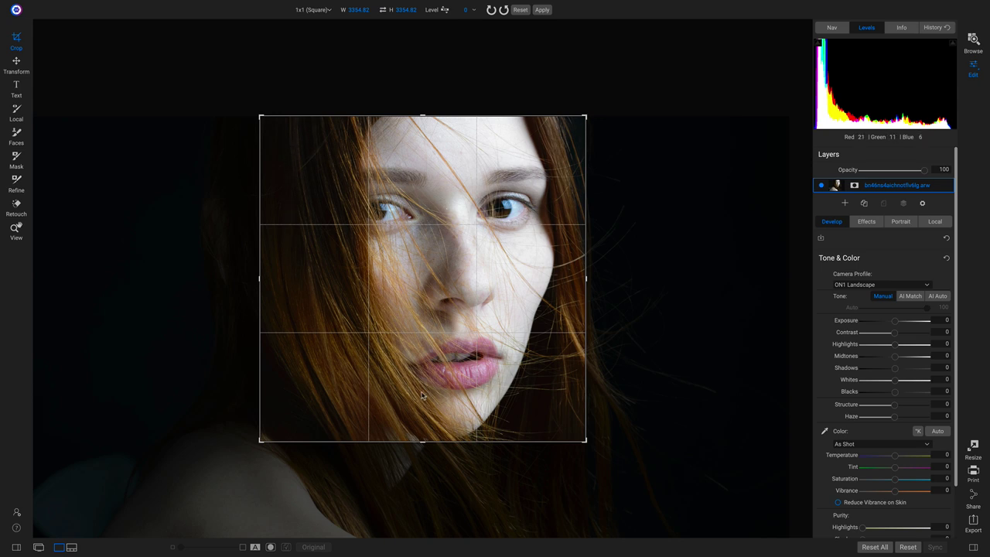
mouse_move(518, 317)
mouse_down()
mouse_move(510, 323)
mouse_move(523, 332)
mouse_up()
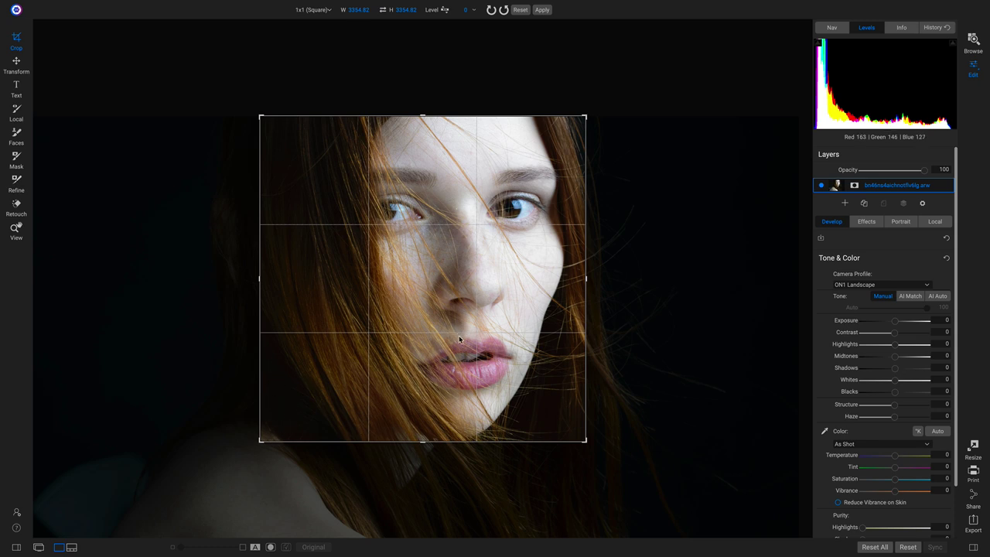
drag(585, 441, 577, 422)
drag(508, 374, 491, 372)
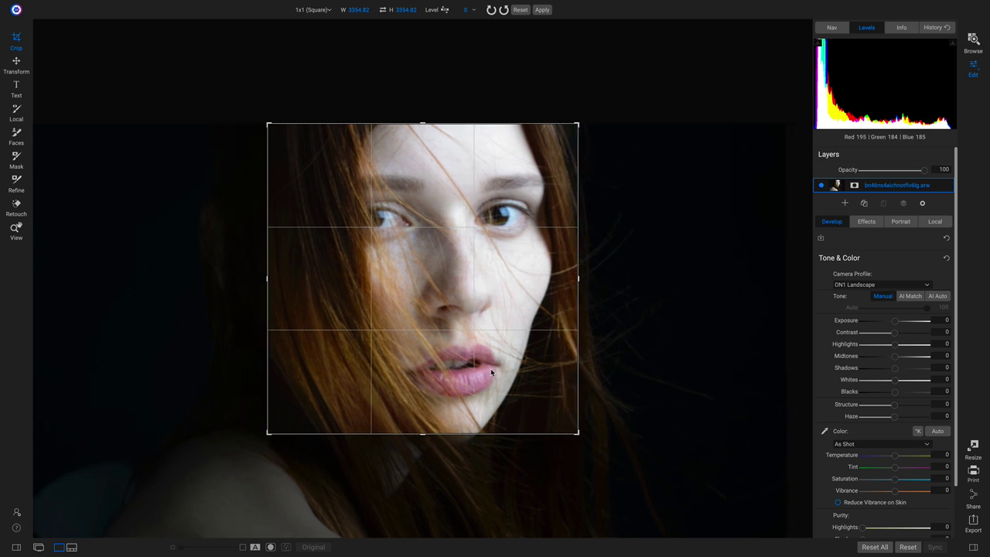
drag(491, 372, 496, 373)
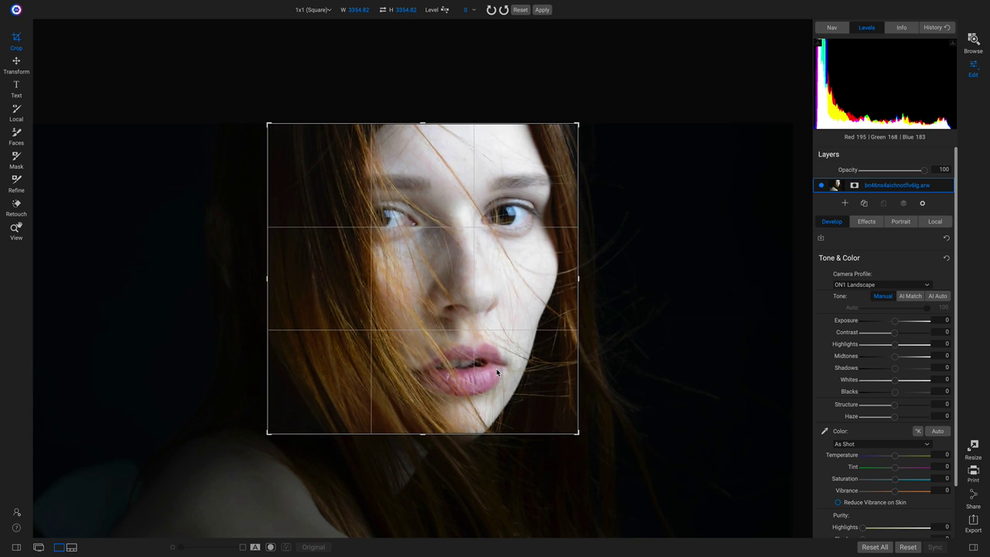
key(Return)
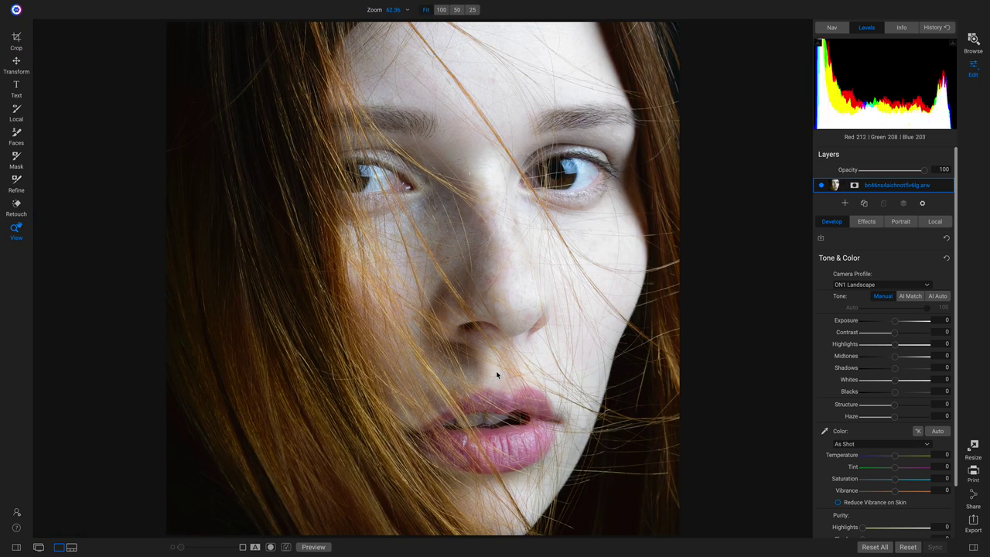
Step: Enlarge the square crop to about 3461 px and reposition the face within it
key(c)
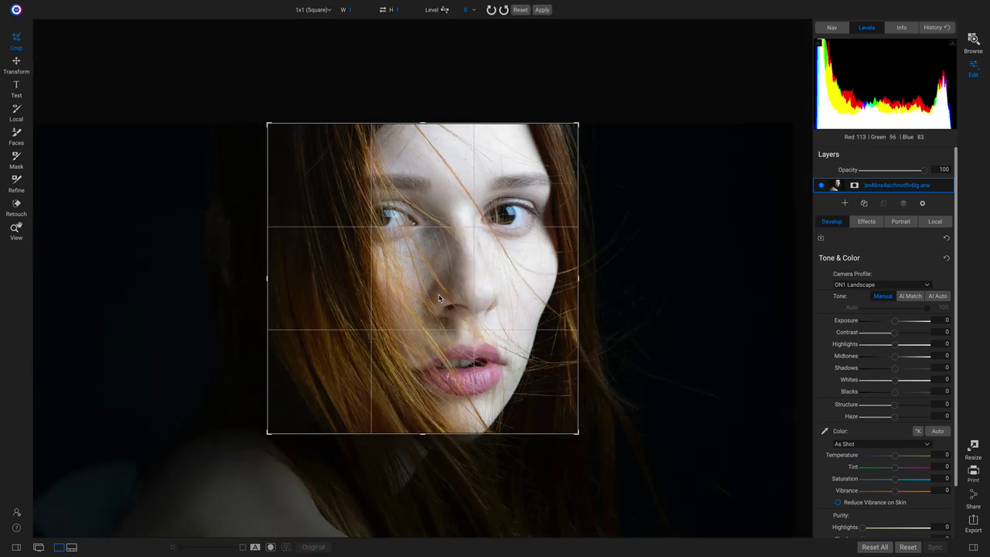
drag(269, 438, 255, 447)
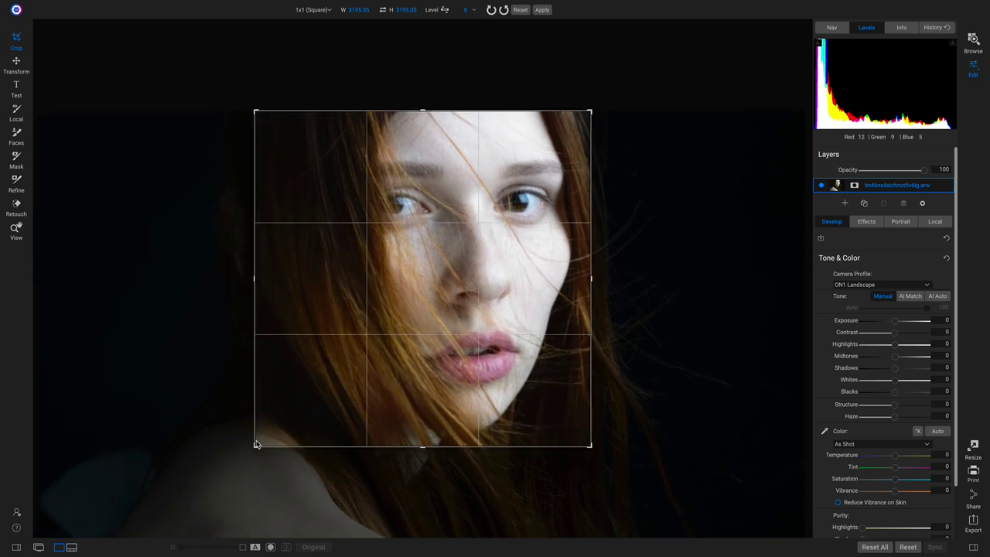
drag(313, 380, 309, 420)
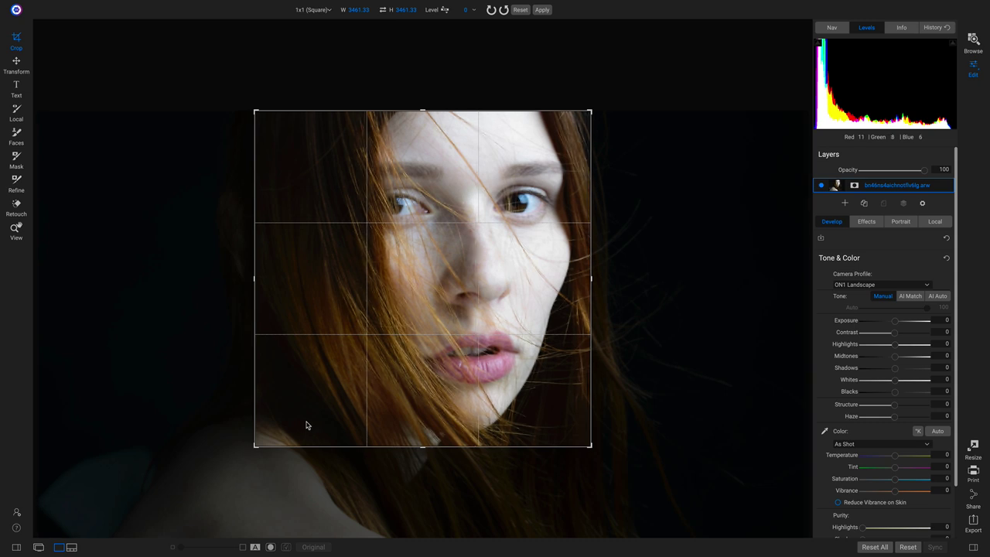
key(Return)
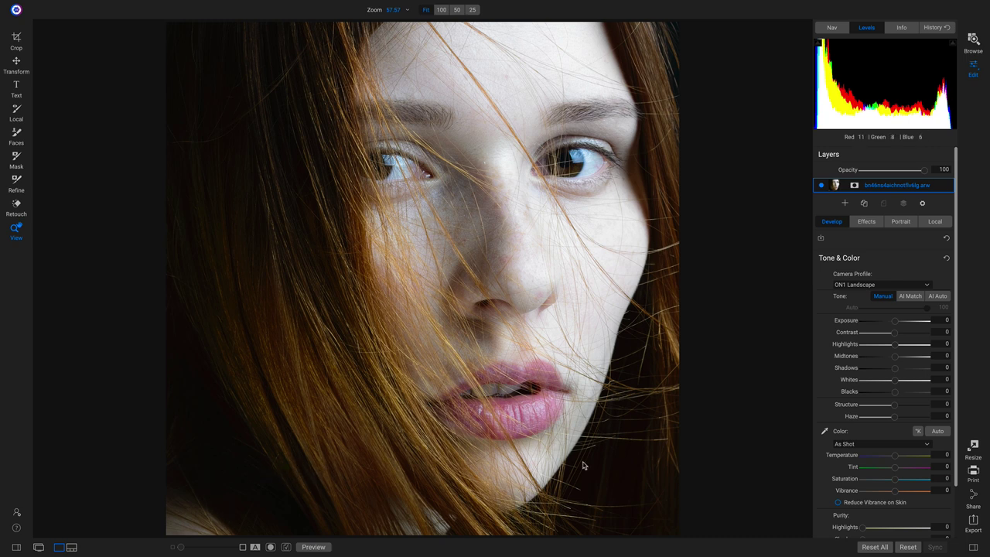
Step: Paint a Darken local adjustment over the bright shoulder in the photo's lower-left corner and set its Exposure to -3.65
click(937, 223)
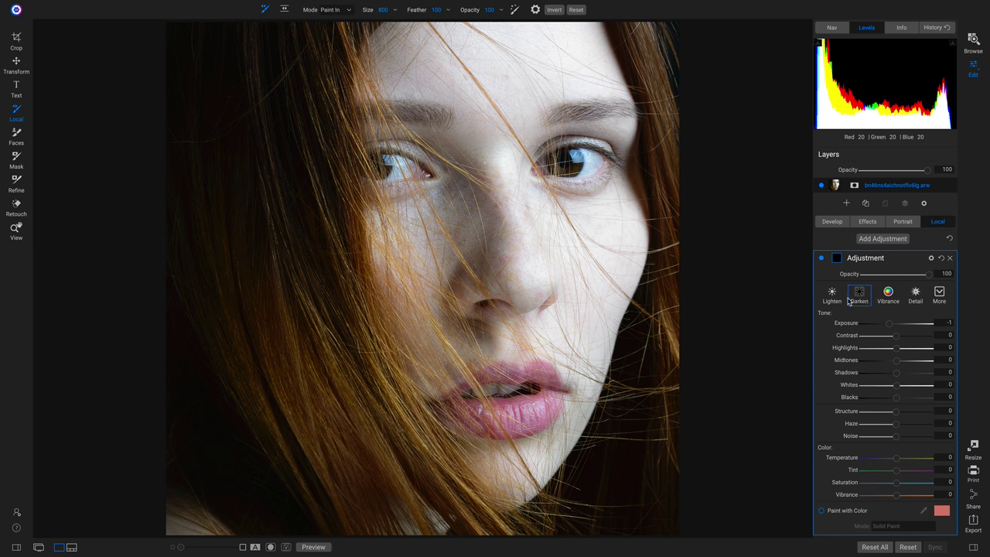
click(856, 296)
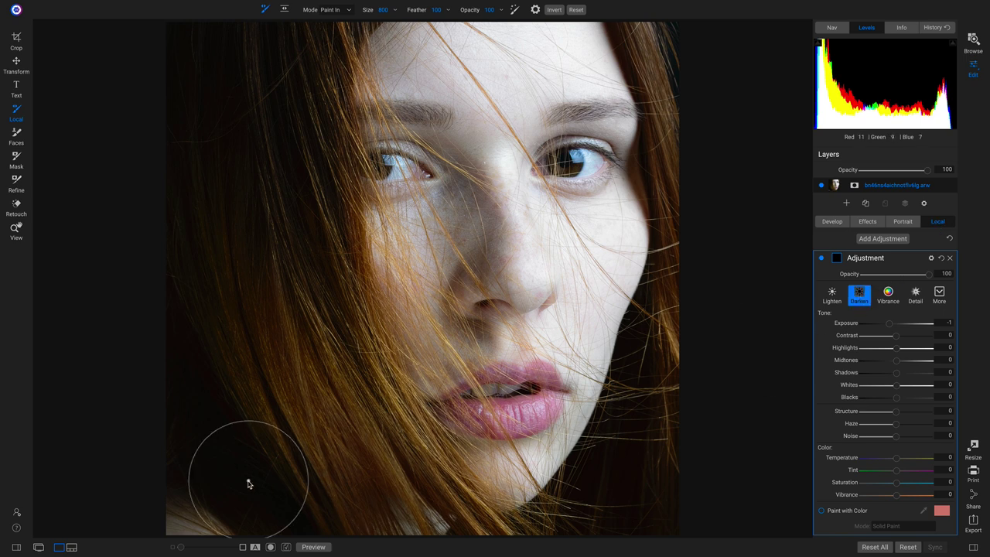
drag(193, 524, 206, 531)
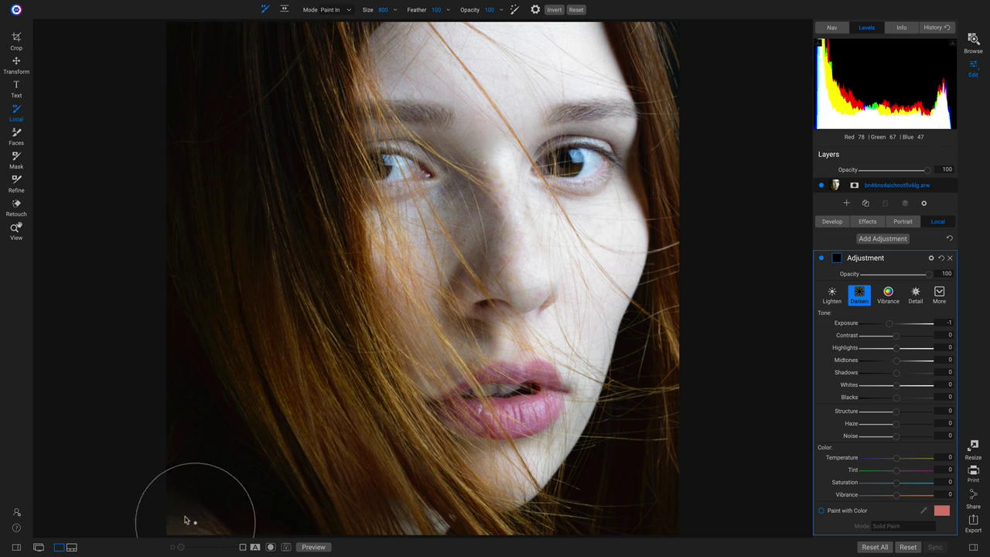
click(884, 324)
drag(883, 328, 870, 330)
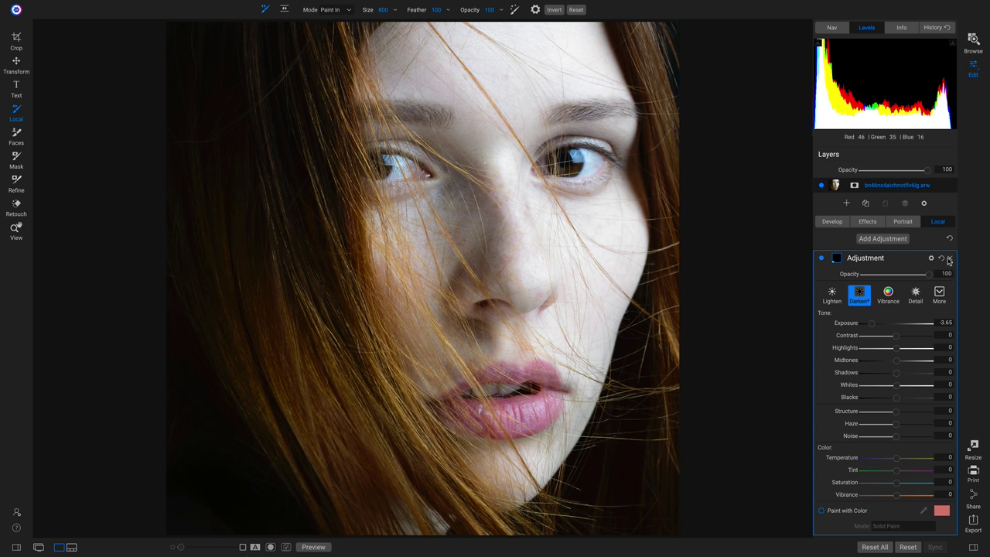
Step: Add a Black & White filter to the cropped portrait's effects
click(866, 222)
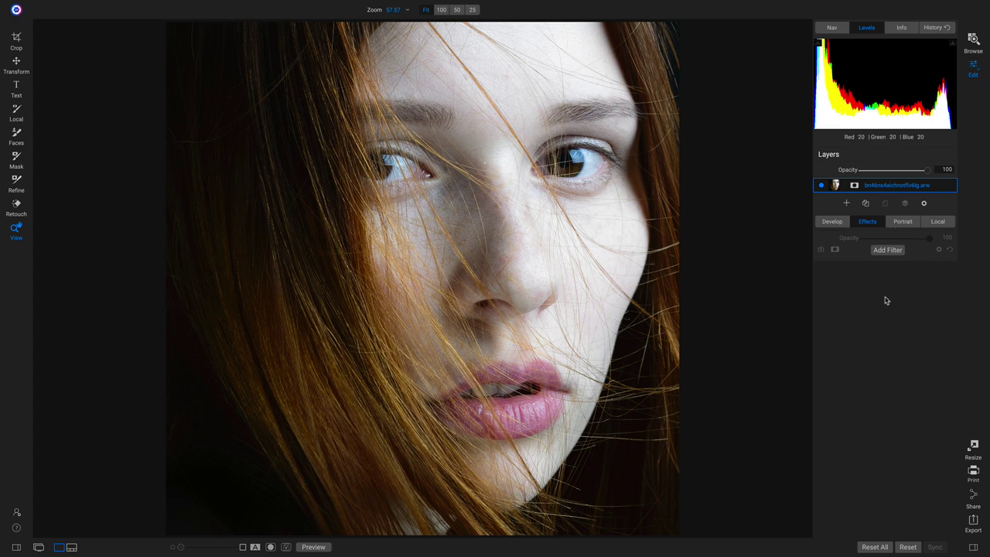
click(886, 250)
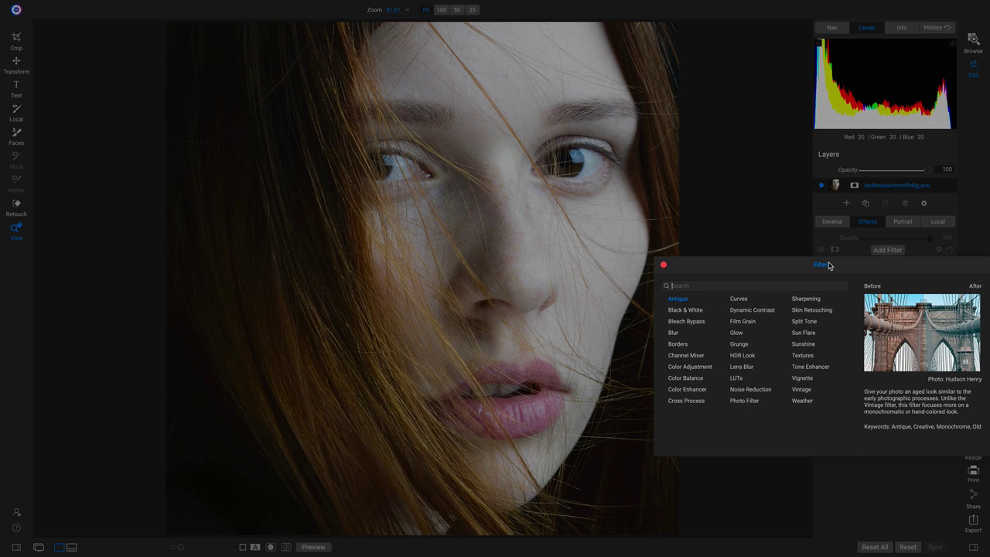
click(686, 310)
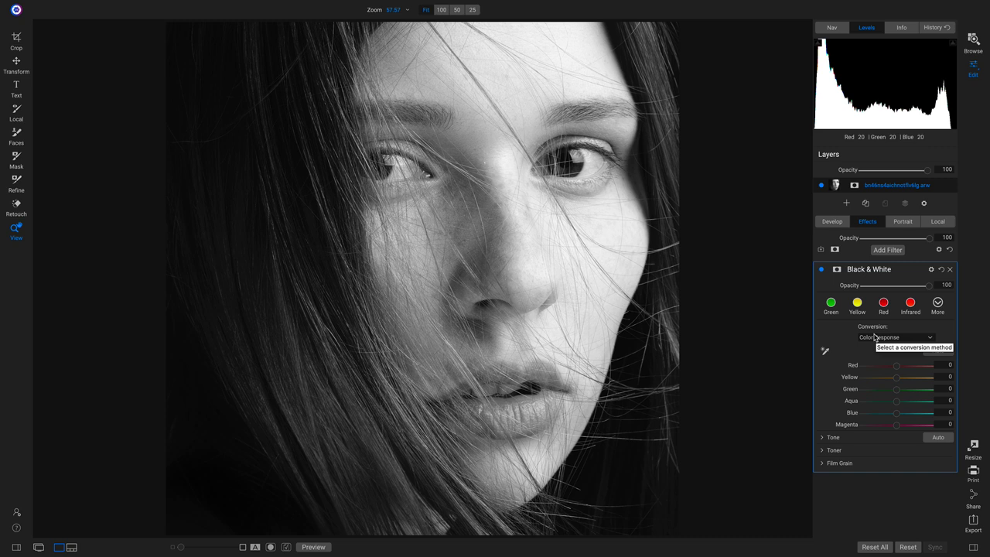
Step: Try the Red, Yellow, Green and Infrared styles of the Black & White filter on the portrait
click(883, 307)
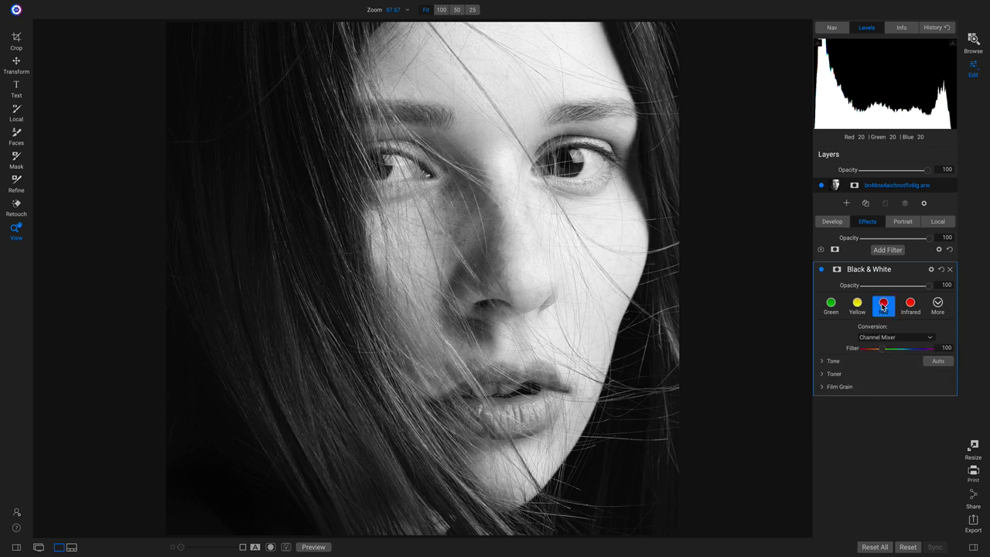
click(853, 307)
click(831, 306)
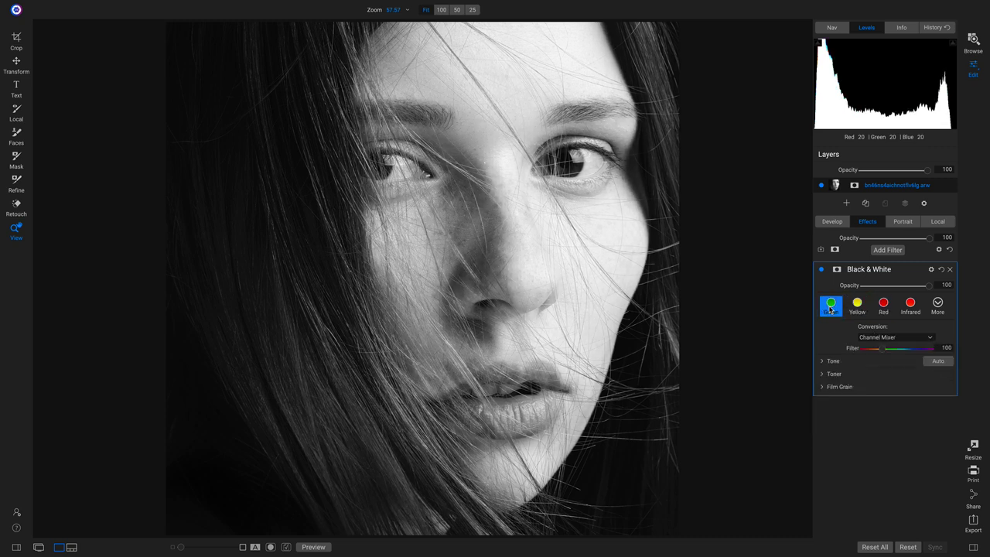
click(911, 306)
click(936, 306)
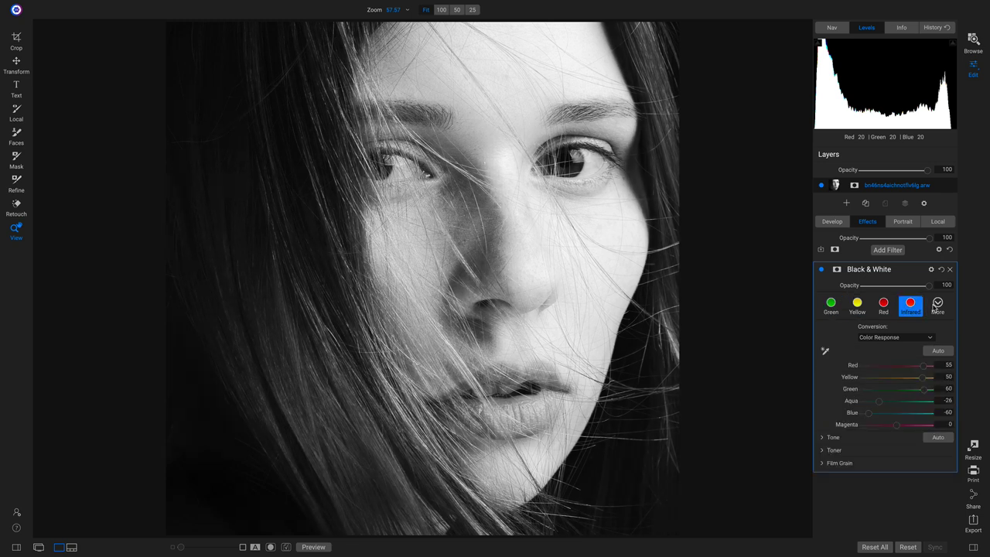
click(831, 306)
click(882, 307)
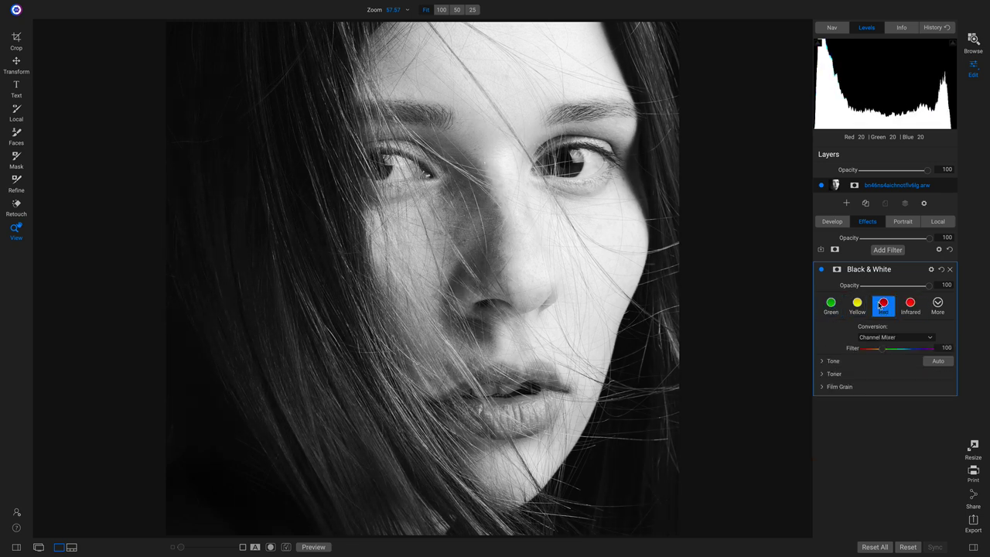
click(831, 307)
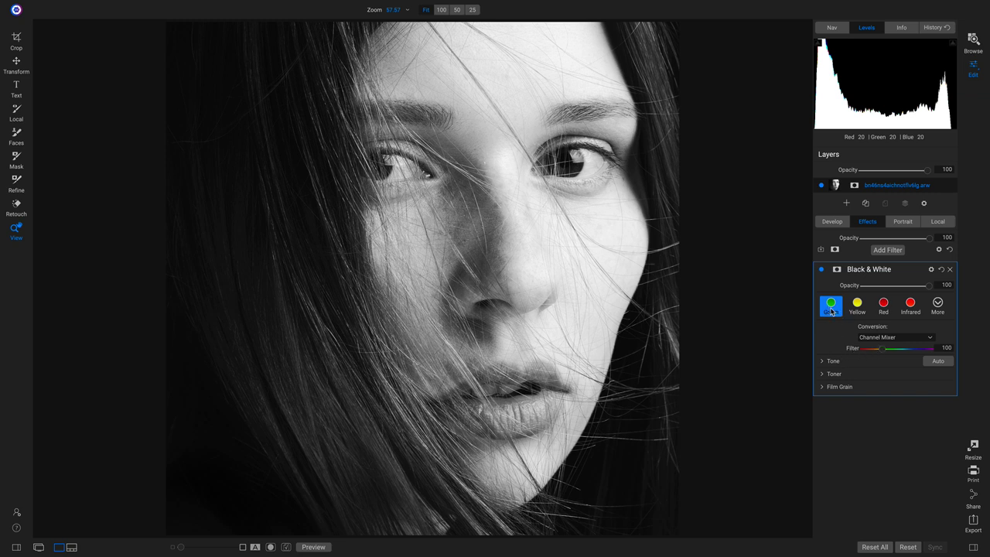
click(910, 304)
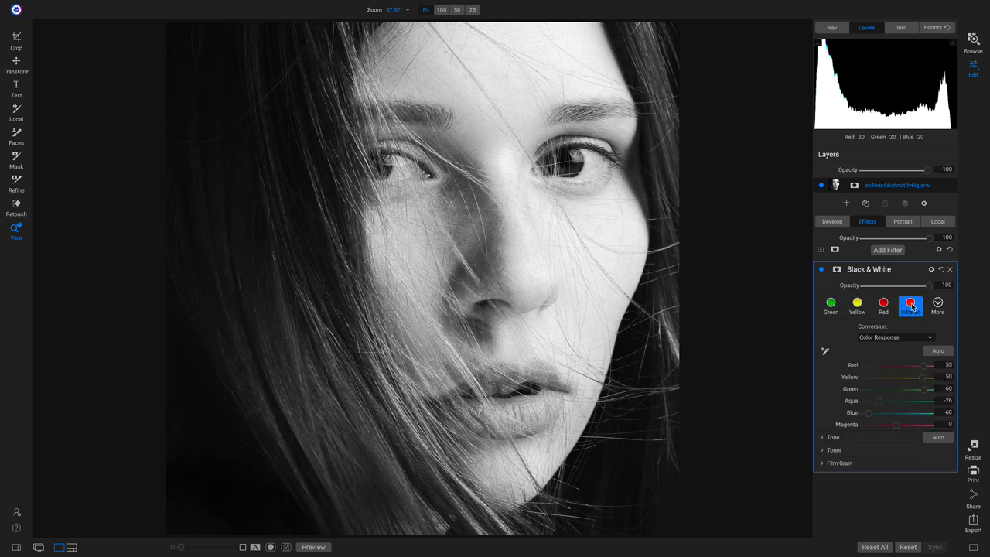
Step: Preview the additional Black & White styles, including Cyanotype and High-Key, and settle on Green
click(937, 304)
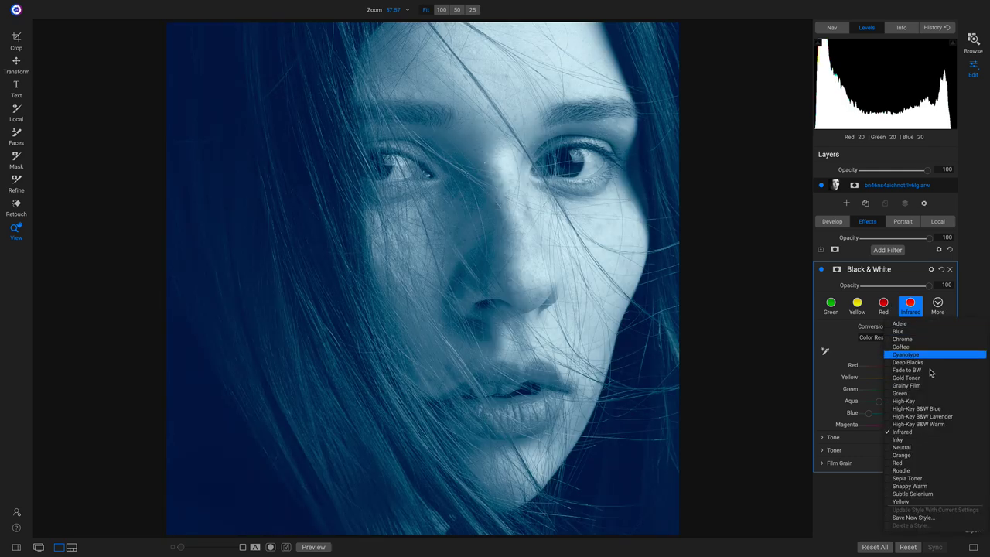
key(Down)
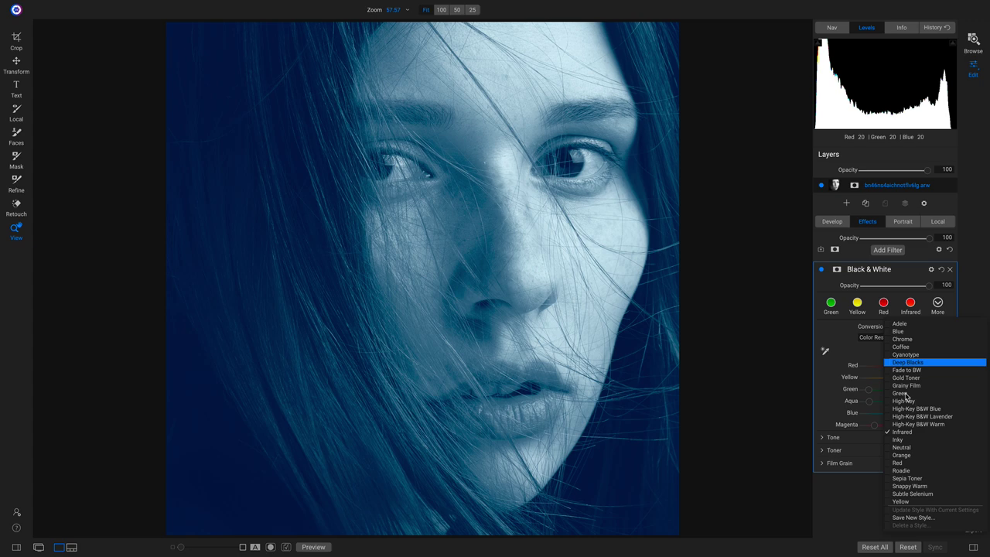
key(Down)
key(Down)
key(Down)
key(Down)
key(Down)
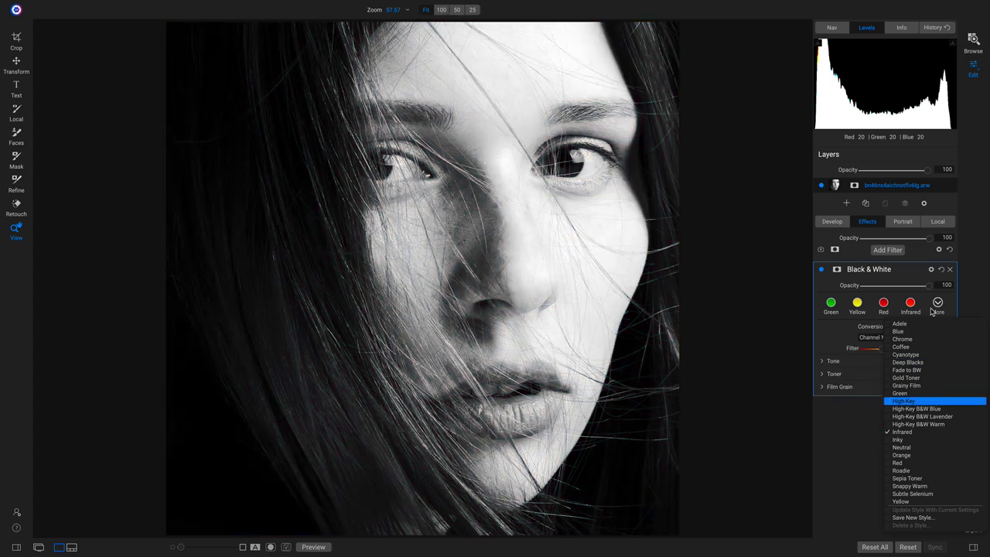
key(Return)
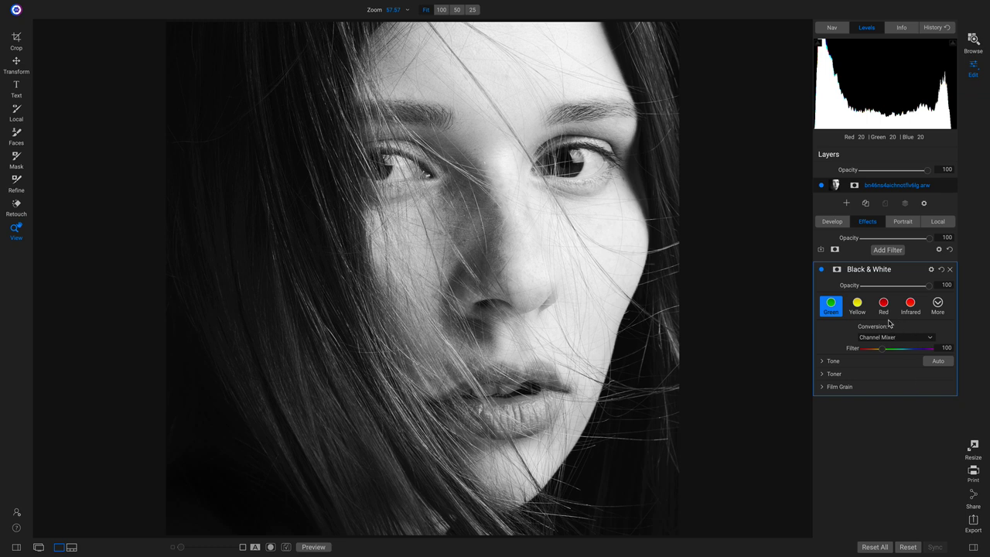
Step: Set the Black & White filter's Brightness to -100, Shadows to 100 and Whites to 9, comparing the portrait with the filter off
click(822, 361)
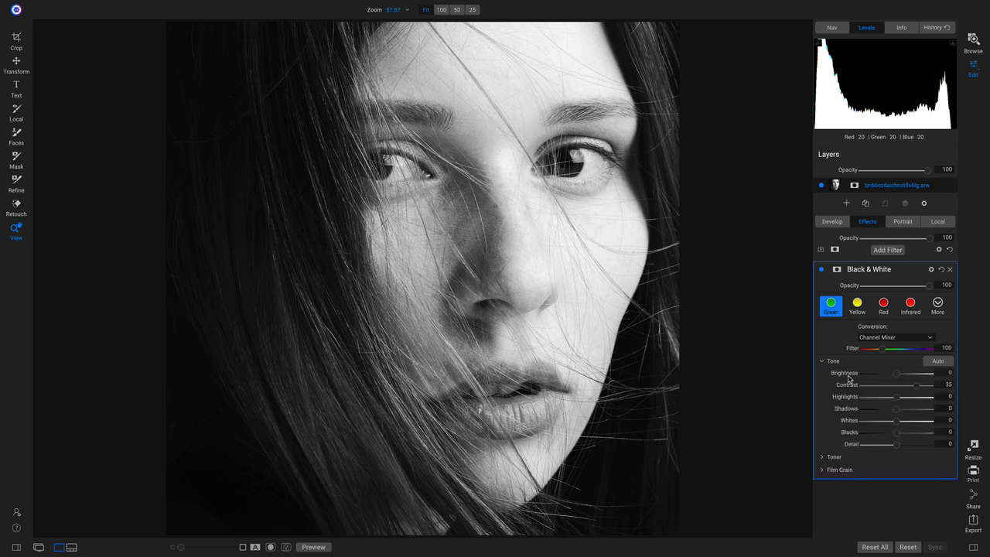
drag(897, 374, 859, 385)
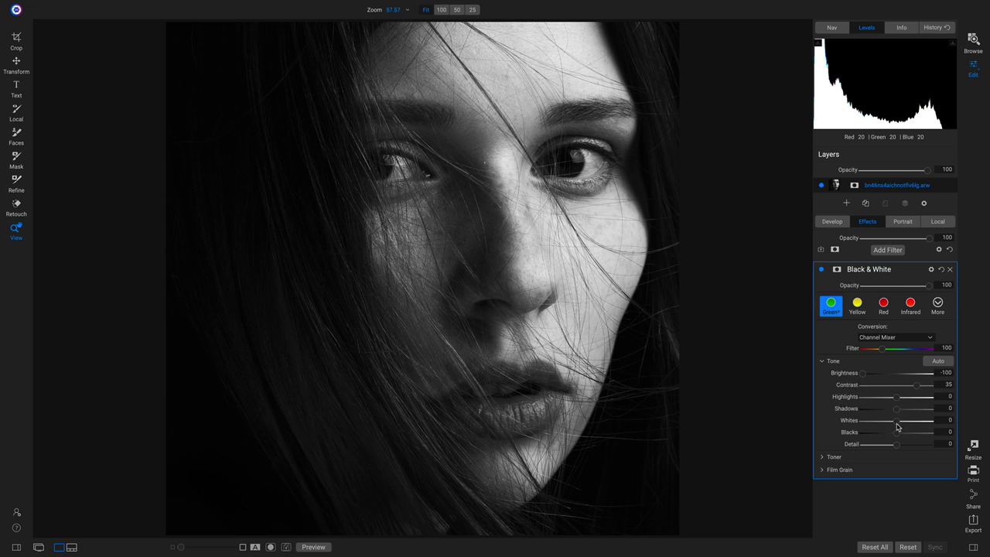
drag(897, 424, 930, 413)
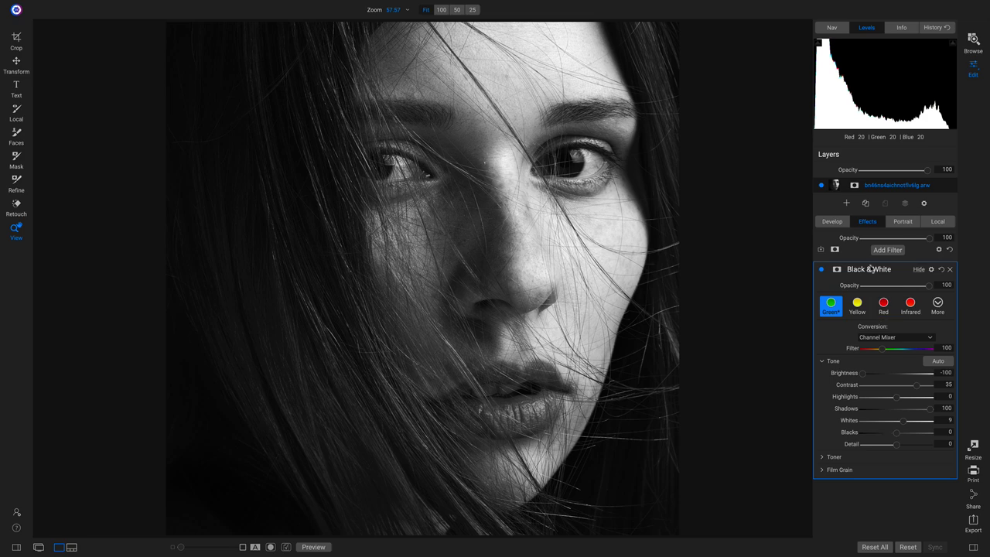
click(821, 270)
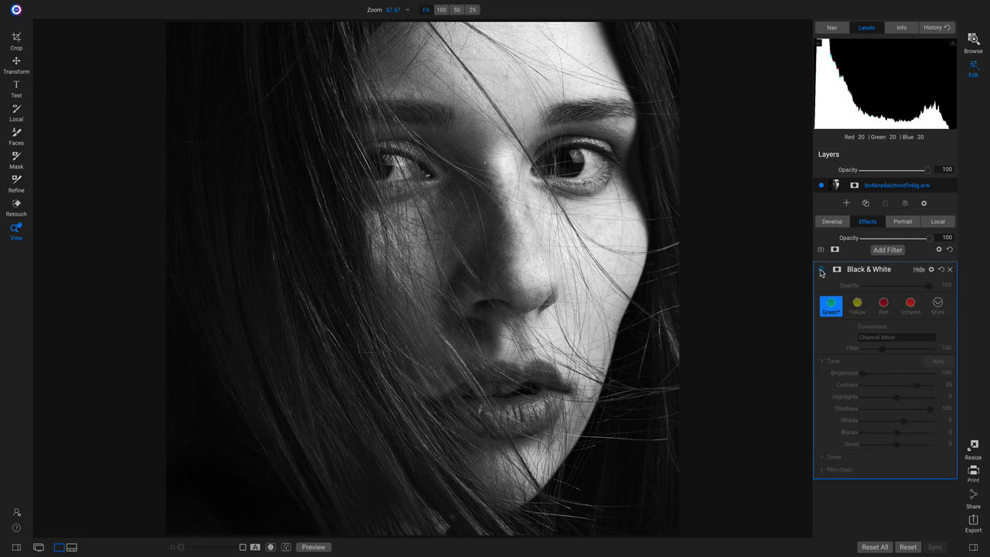
click(821, 269)
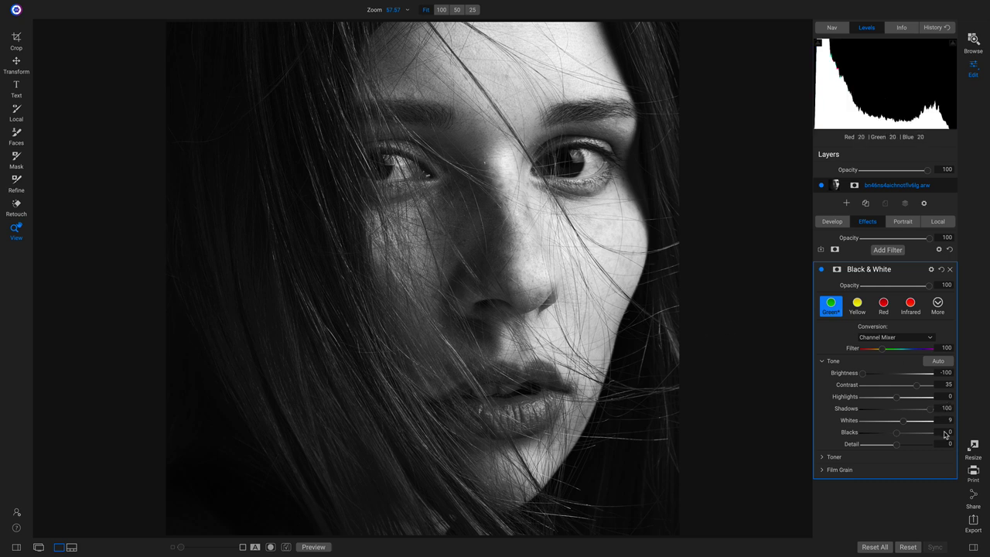
click(839, 470)
click(839, 470)
Step: Add a Dynamic Contrast filter in the Surreal style to the portrait and compare the image with the filter off
click(897, 251)
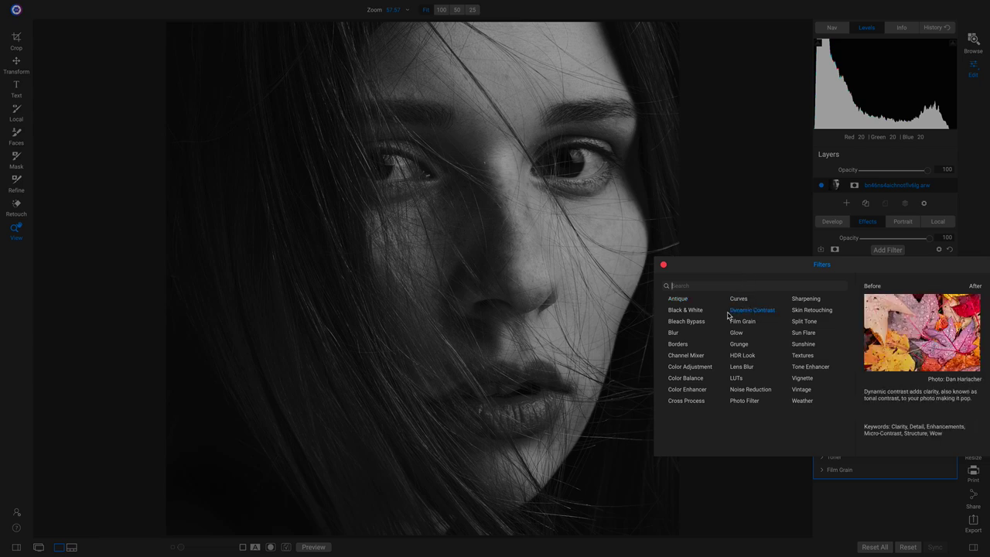
click(750, 311)
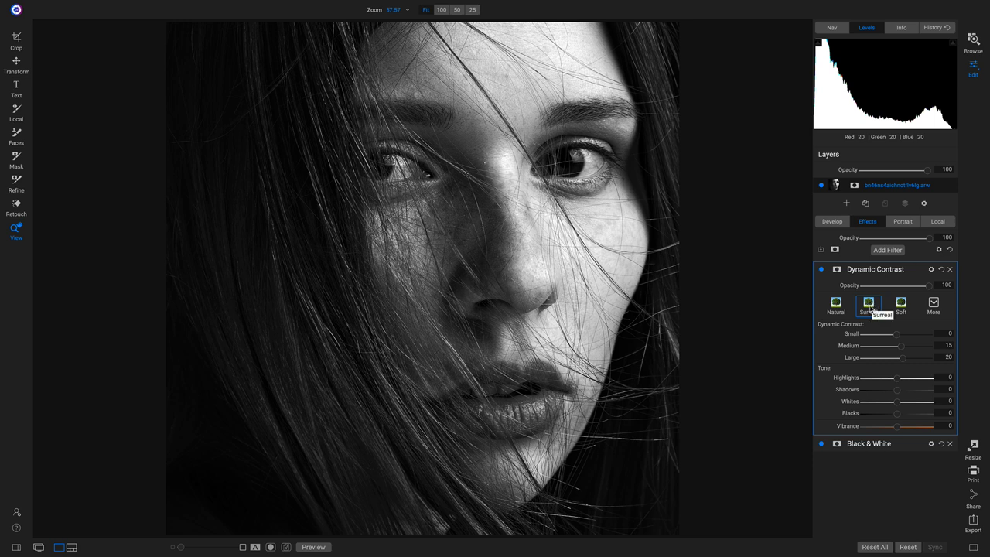
click(869, 308)
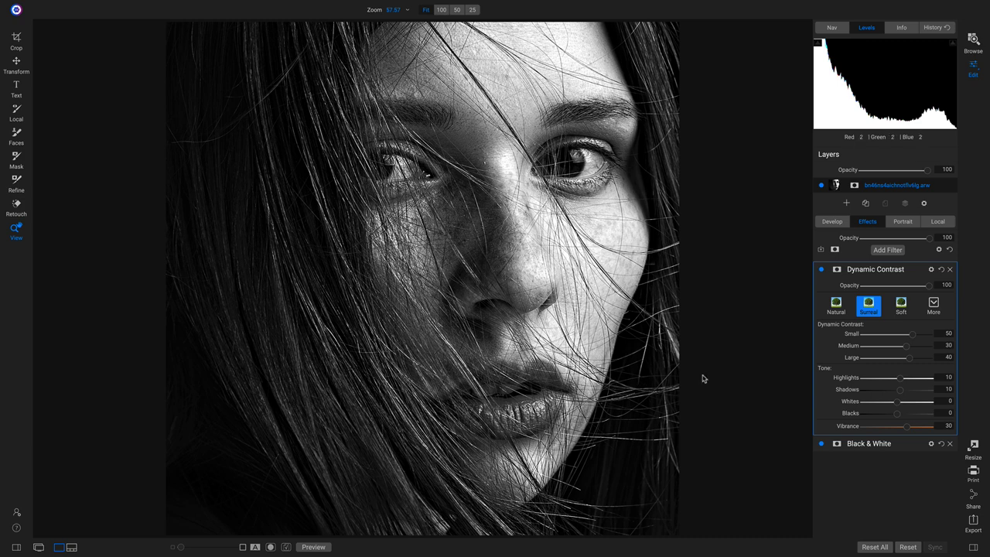
click(821, 270)
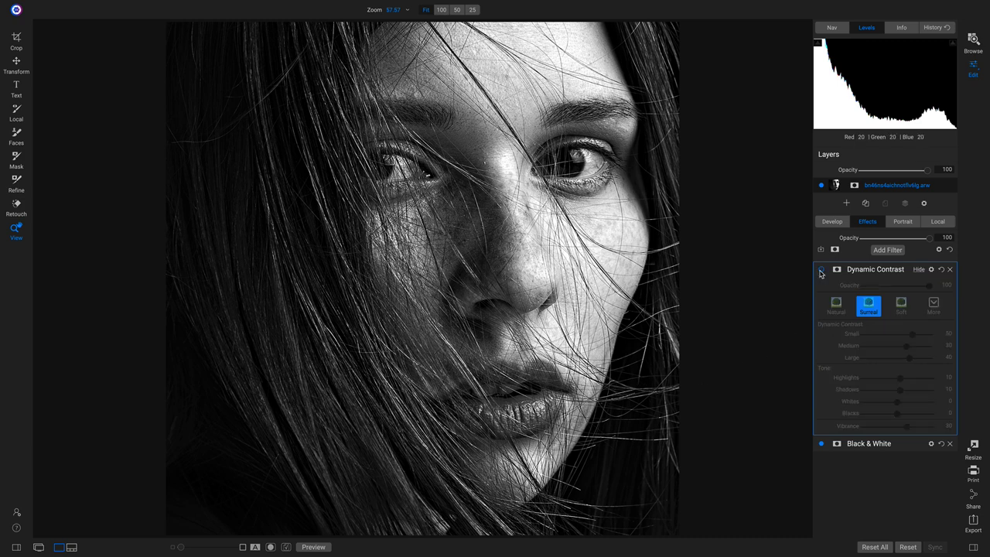
click(820, 270)
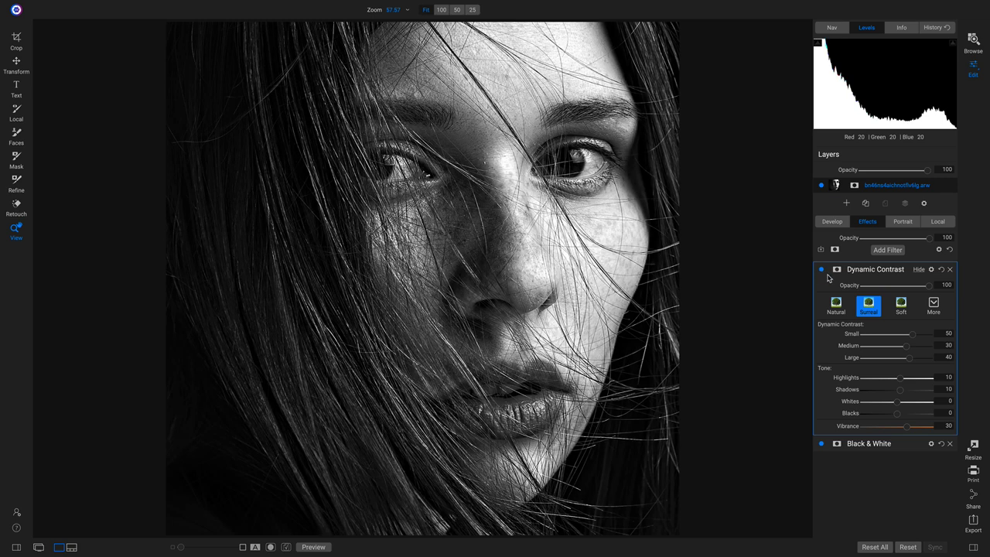
Step: Reduce the Dynamic Contrast filter's opacity to 80 and compare the portrait with the filter off
mouse_move(925, 291)
mouse_down()
mouse_move(904, 291)
mouse_move(917, 291)
mouse_up()
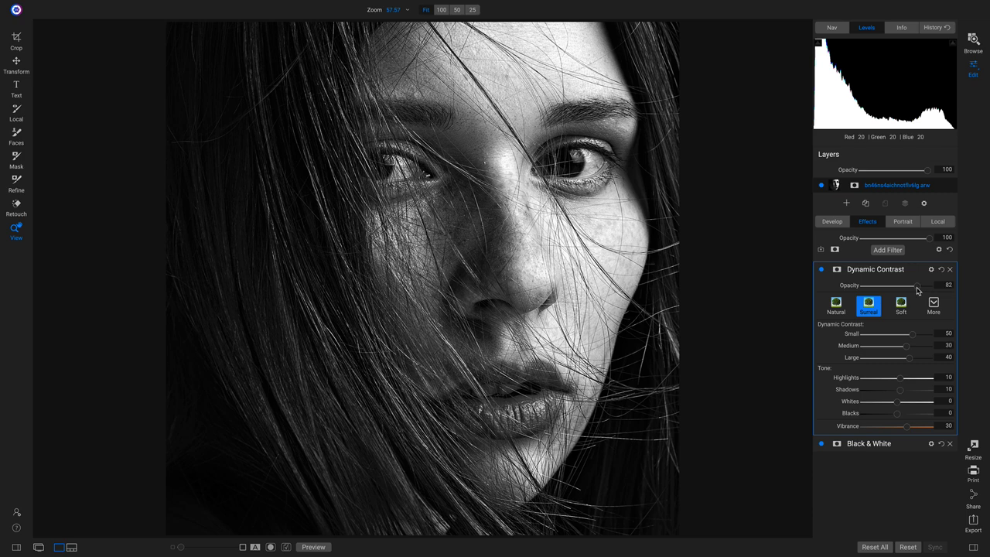
click(821, 270)
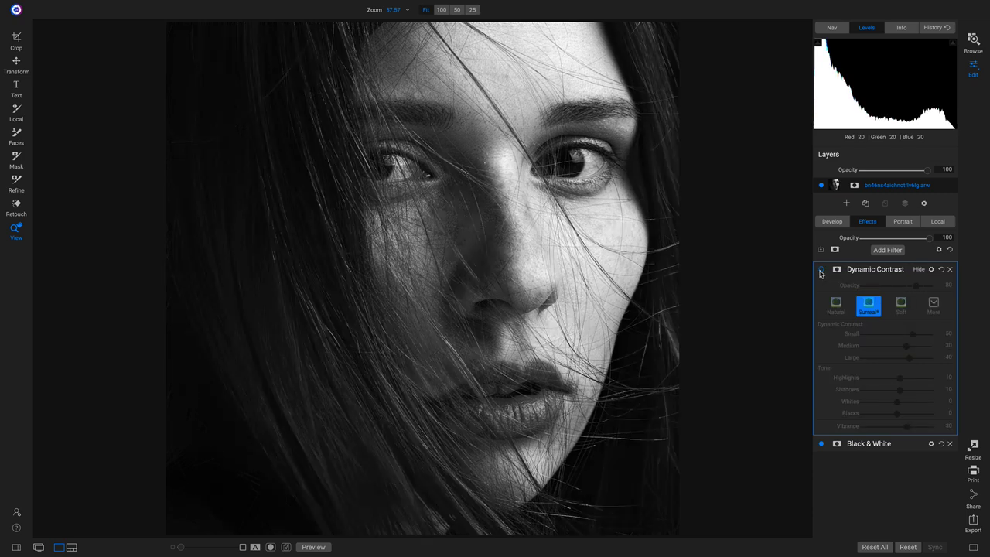
click(821, 270)
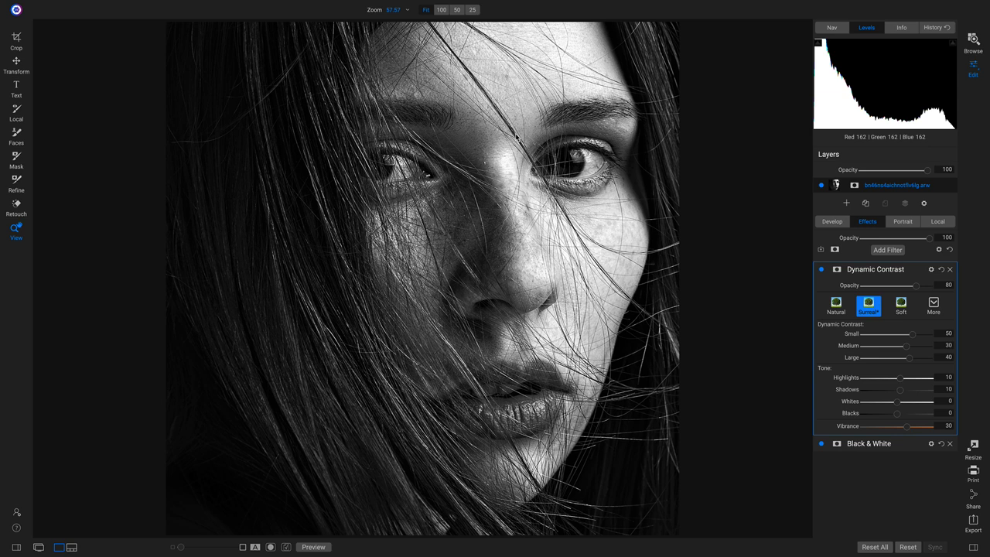
Step: Set the local adjustment to Darken and paint the shadowed skin between the eyes and beside the nose at brush opacity 42
click(935, 222)
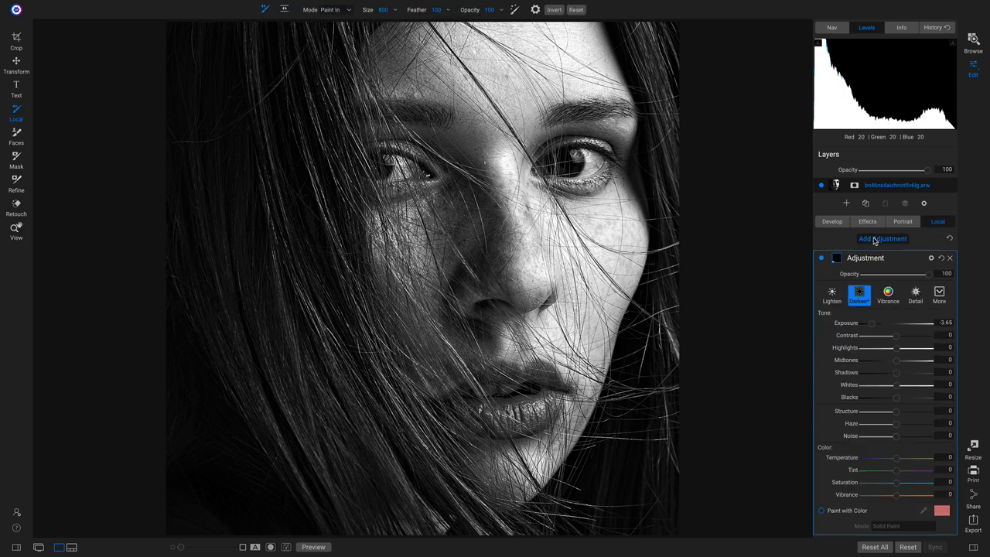
click(859, 295)
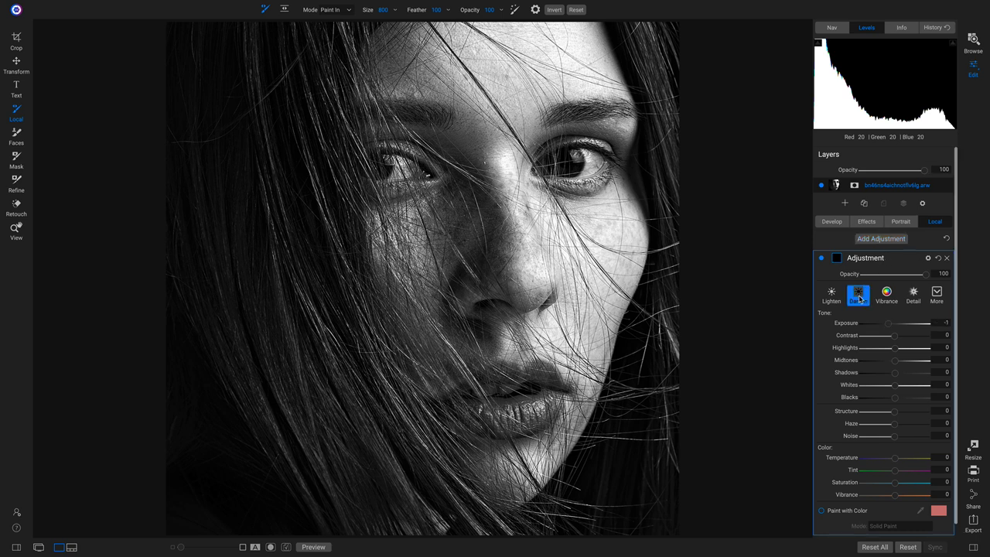
key(bracketleft)
key(bracketleft)
key(bracketleft)
key(bracketleft)
drag(462, 14, 446, 14)
key(bracketright)
key(bracketright)
mouse_move(457, 154)
mouse_down()
mouse_move(493, 249)
mouse_move(464, 265)
mouse_up()
Step: Paint the Darken adjustment down the nose toward the lips with a size 300 brush, and over the outer areas with a larger one
key(bracketleft)
key(bracketleft)
key(bracketleft)
key(bracketleft)
mouse_move(541, 141)
mouse_down()
mouse_move(568, 120)
mouse_move(615, 124)
mouse_move(642, 160)
mouse_move(648, 202)
mouse_move(648, 144)
mouse_move(657, 142)
mouse_move(664, 245)
mouse_move(639, 387)
mouse_move(599, 437)
mouse_move(512, 477)
mouse_move(471, 461)
mouse_move(447, 424)
mouse_move(480, 338)
mouse_move(426, 352)
mouse_move(431, 359)
mouse_move(437, 331)
mouse_move(464, 312)
mouse_move(495, 263)
mouse_move(495, 186)
mouse_move(453, 134)
mouse_move(417, 123)
mouse_move(329, 132)
mouse_move(395, 121)
mouse_move(456, 129)
mouse_move(475, 179)
mouse_move(484, 259)
mouse_move(373, 380)
mouse_move(401, 368)
mouse_move(420, 310)
mouse_move(449, 153)
mouse_move(423, 137)
mouse_move(361, 129)
mouse_move(324, 153)
mouse_move(339, 140)
mouse_move(328, 192)
mouse_move(373, 133)
mouse_move(374, 149)
mouse_move(384, 124)
mouse_move(428, 125)
mouse_move(372, 120)
mouse_move(467, 154)
mouse_move(484, 177)
mouse_move(509, 249)
mouse_move(468, 294)
mouse_move(478, 317)
mouse_move(502, 363)
mouse_move(545, 317)
mouse_move(518, 247)
mouse_move(557, 332)
mouse_move(506, 423)
mouse_up()
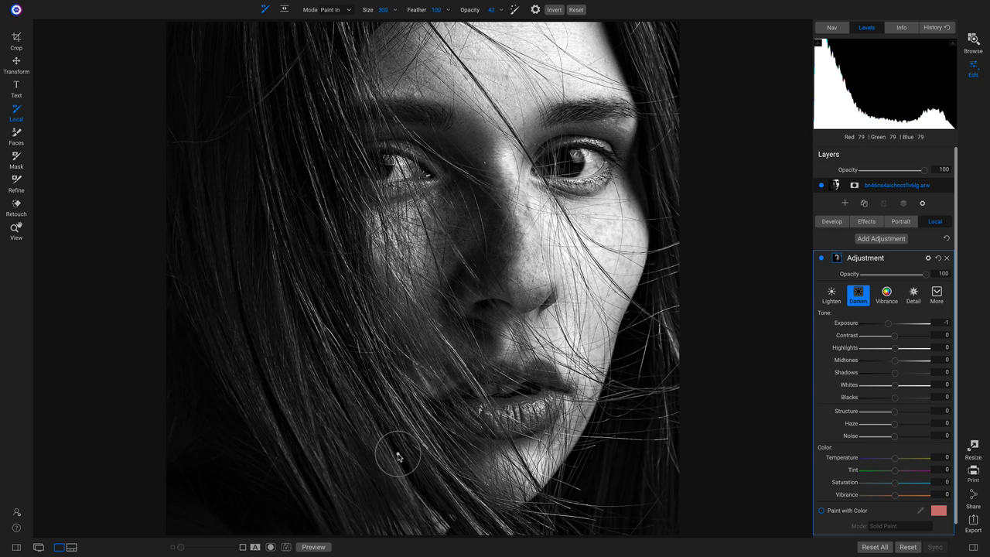
key(bracketright)
key(bracketright)
key(bracketright)
key(bracketright)
key(bracketright)
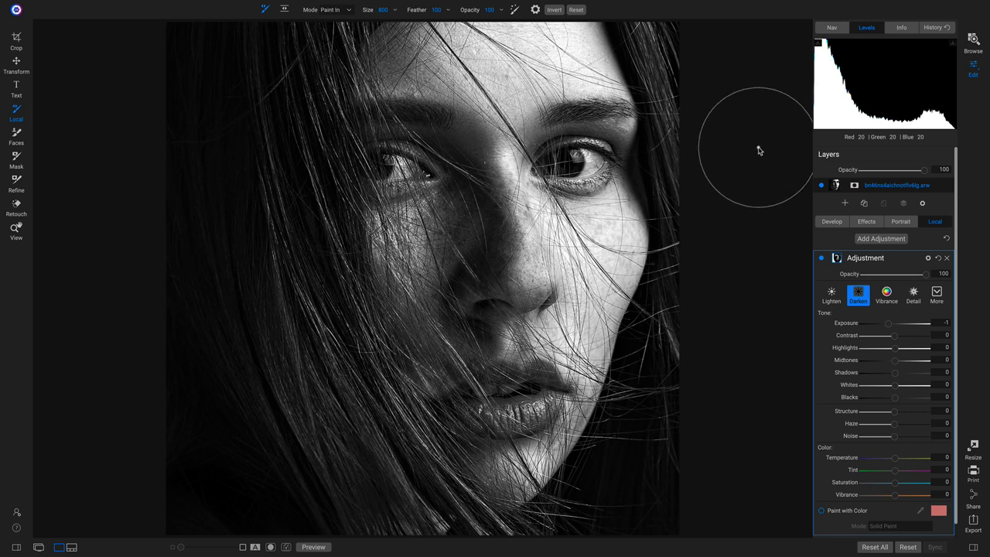
Step: Rename the local adjustment as Darken on Skin
double_click(868, 259)
text(Darken on Skin)
key(Return)
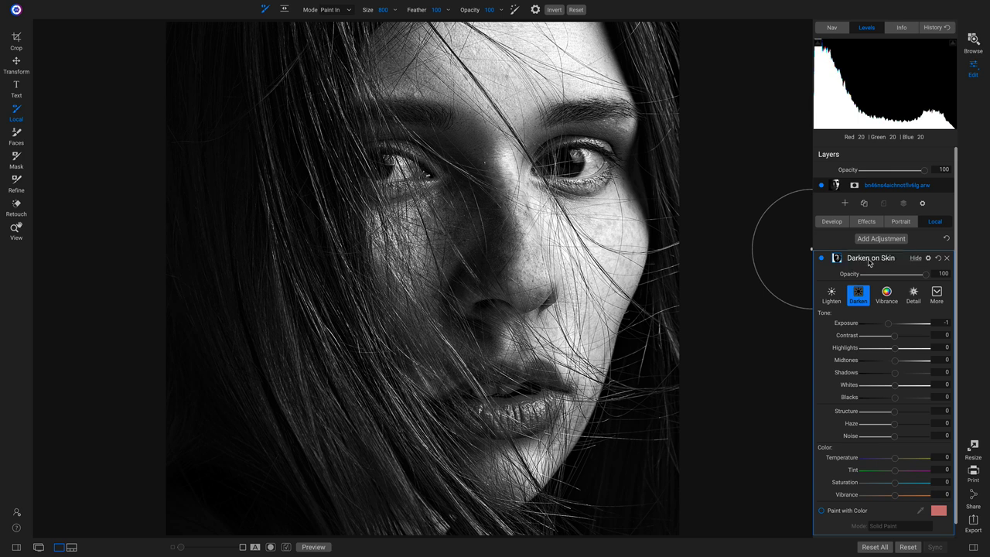
Step: Reduce the Darken on Skin adjustment's opacity to 72, comparing the portrait with the adjustment off and with the original
click(821, 259)
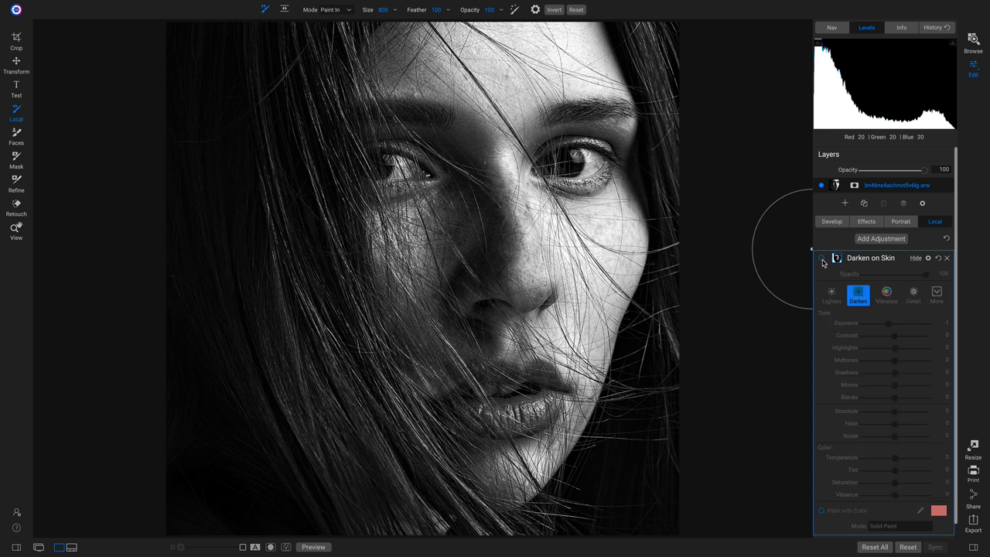
click(822, 258)
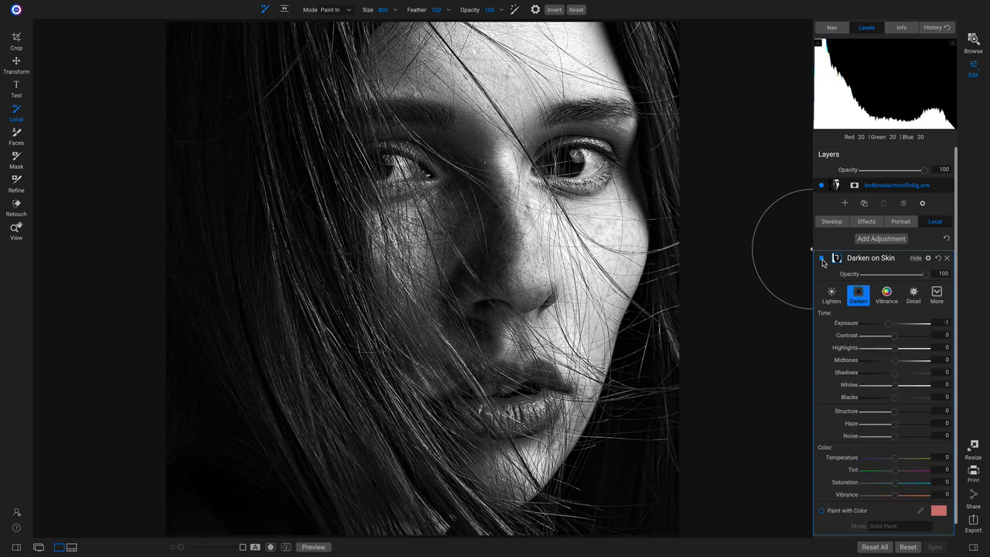
click(821, 258)
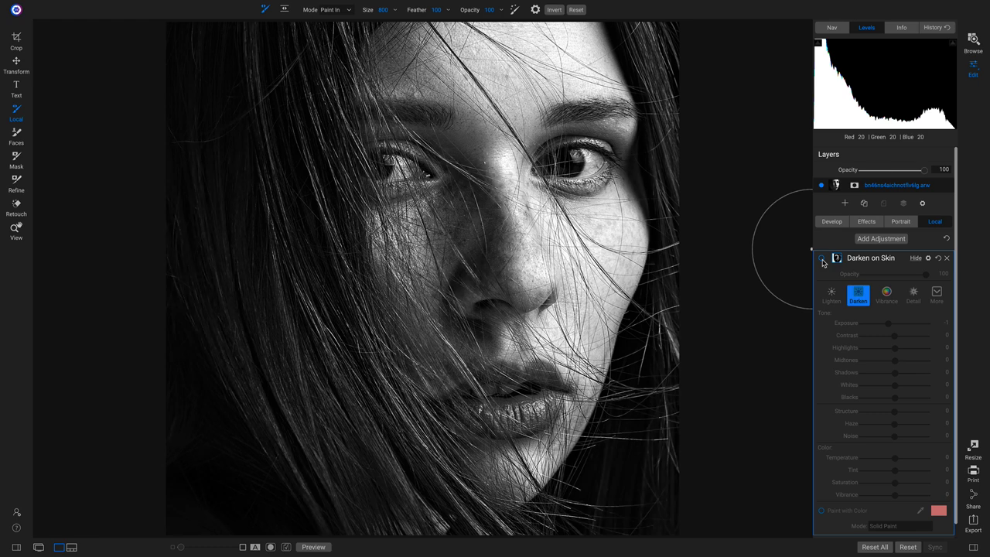
click(821, 259)
drag(932, 279, 910, 283)
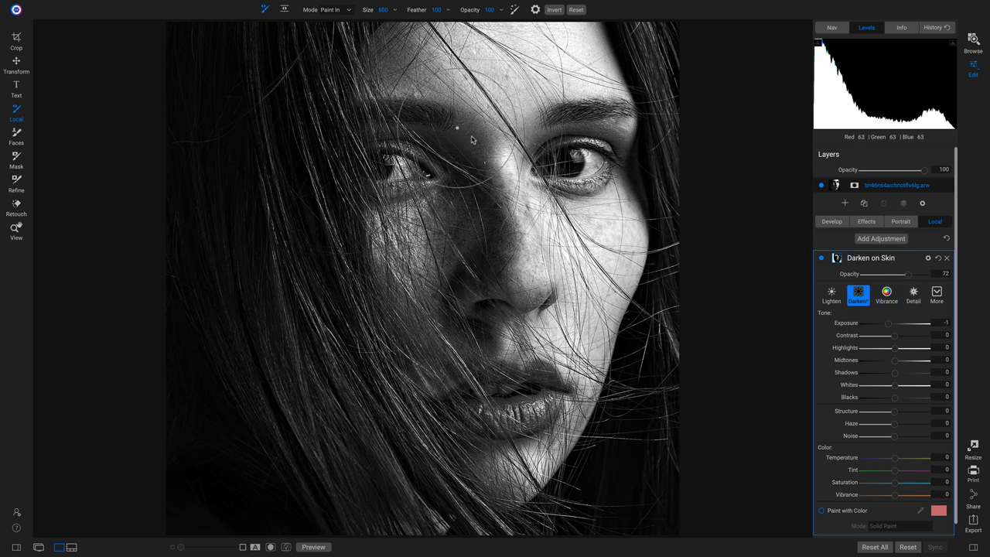
click(821, 261)
click(822, 260)
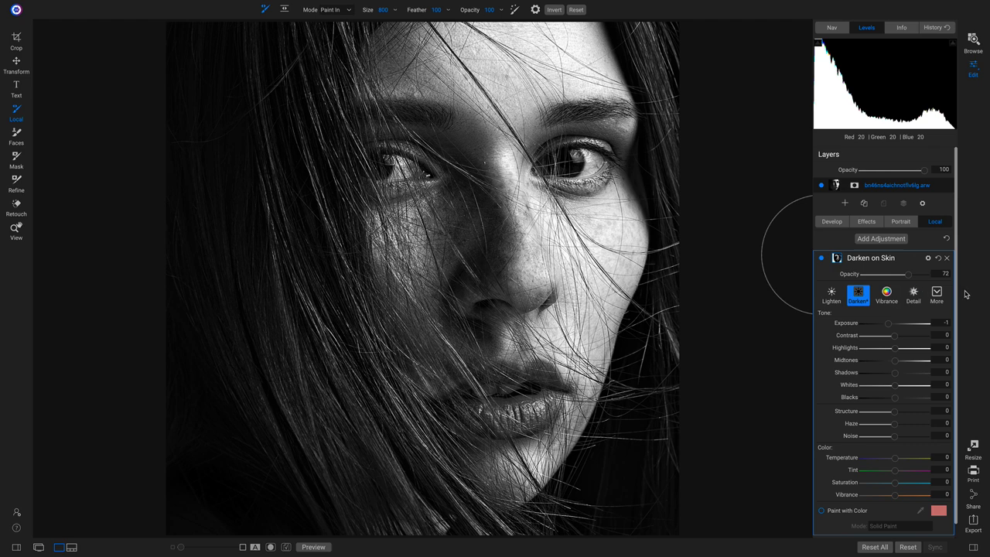
key(backslash)
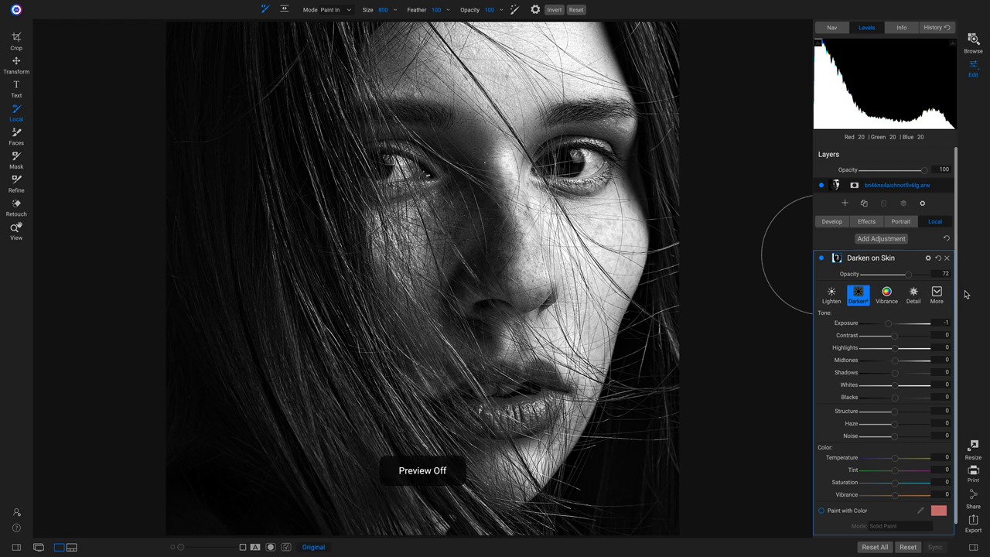
key(backslash)
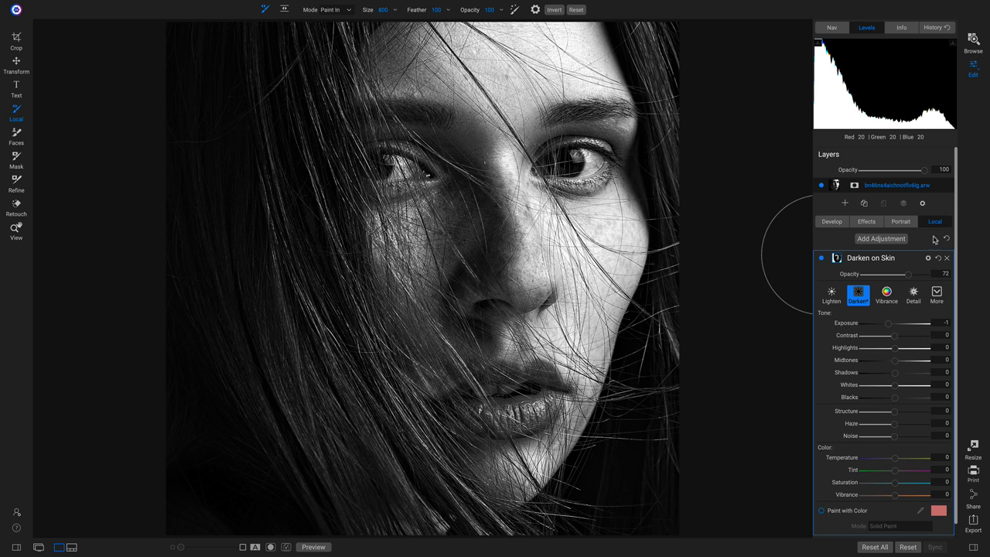
Step: Add another local Darken adjustment and place a Center-shaped gradient mask on the brightly lit eye
click(871, 239)
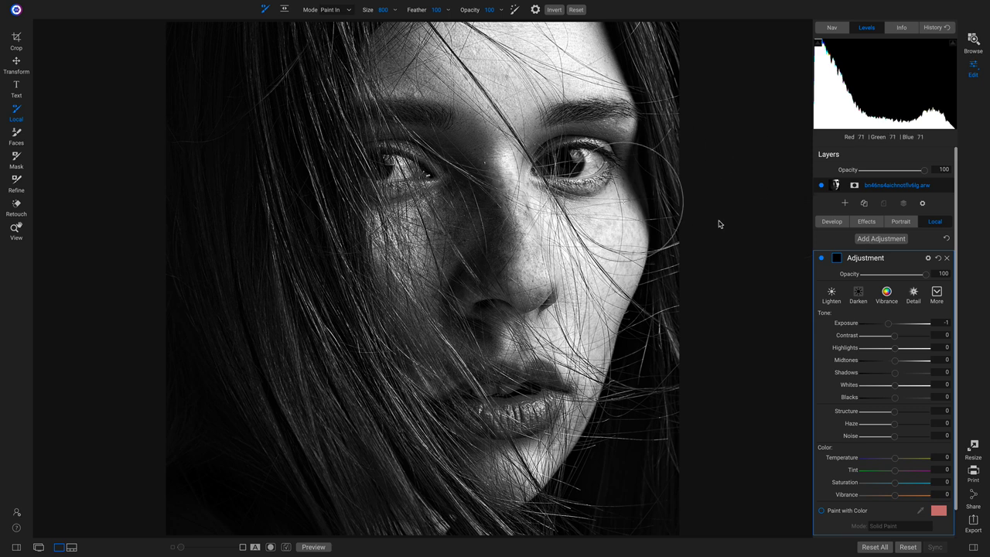
click(856, 299)
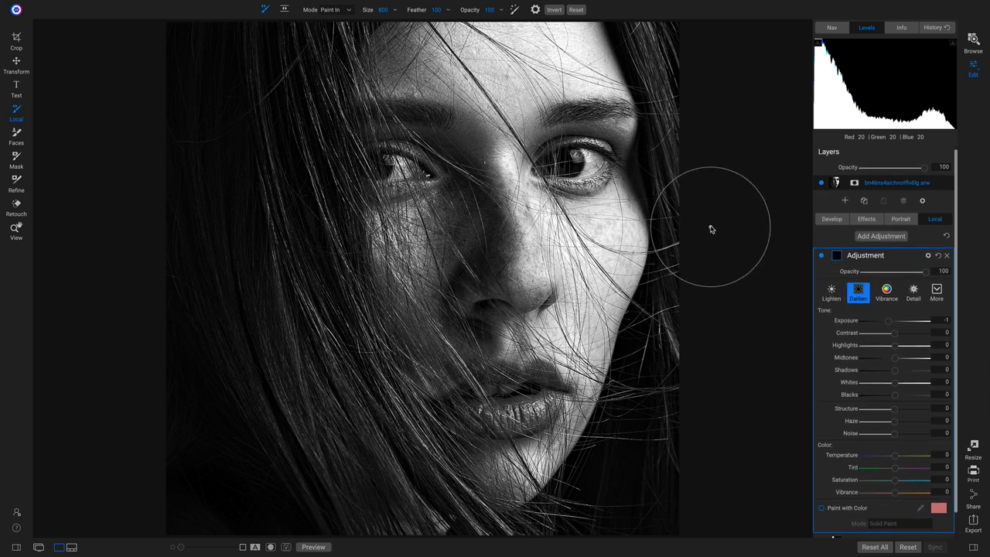
key(g)
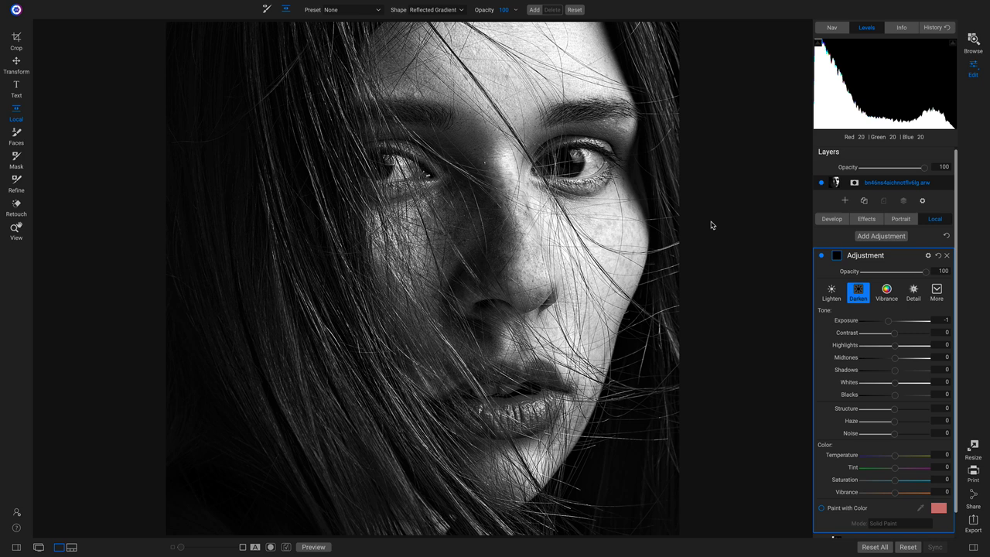
click(433, 10)
click(423, 19)
click(572, 160)
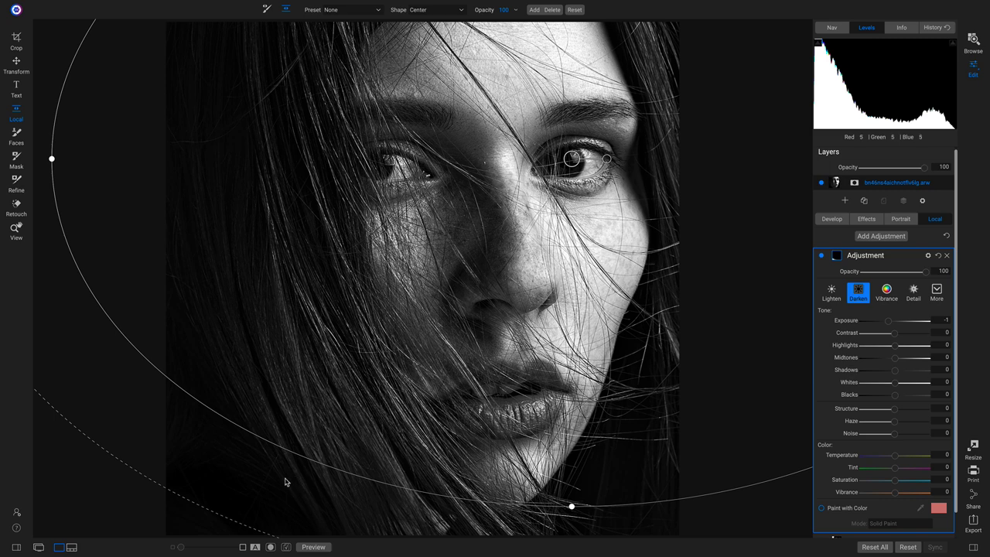
Step: Shrink the Center gradient tightly around the lit eye and compare the portrait with the adjustment off
drag(294, 457, 541, 162)
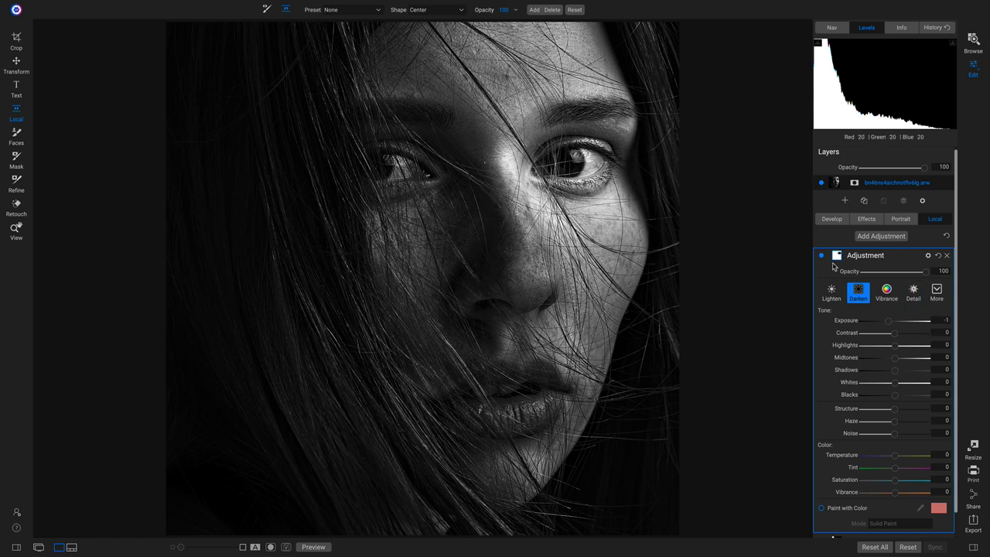
click(572, 160)
click(821, 257)
click(821, 256)
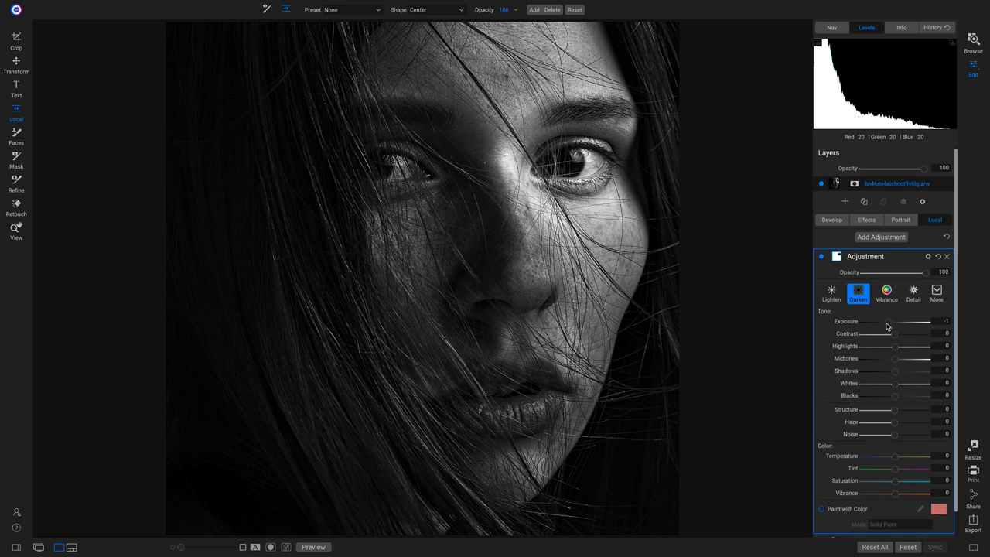
Step: Set the gradient adjustment's Exposure to -1.8 and extend its undarkened area over the lit side of the face, comparing before and after
drag(886, 326, 882, 326)
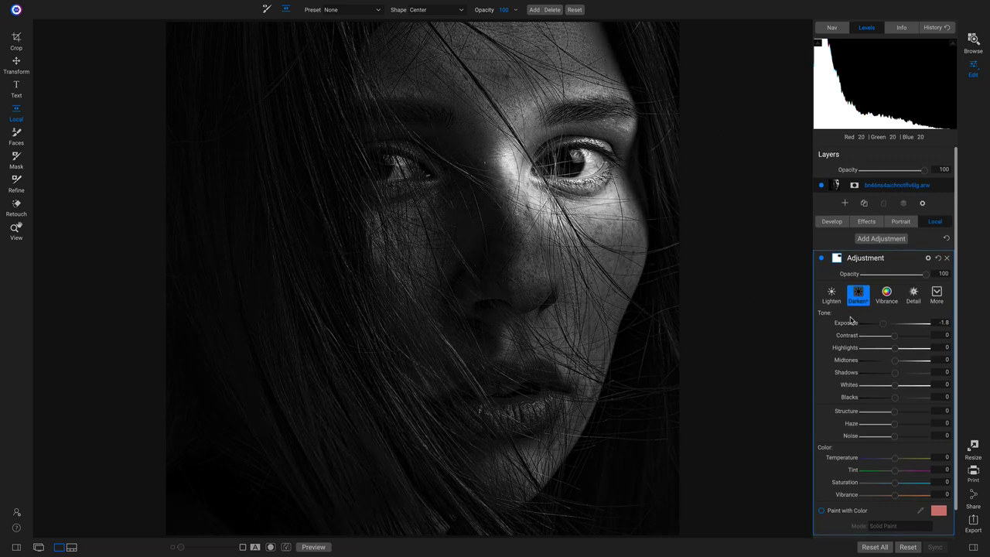
drag(607, 308, 649, 430)
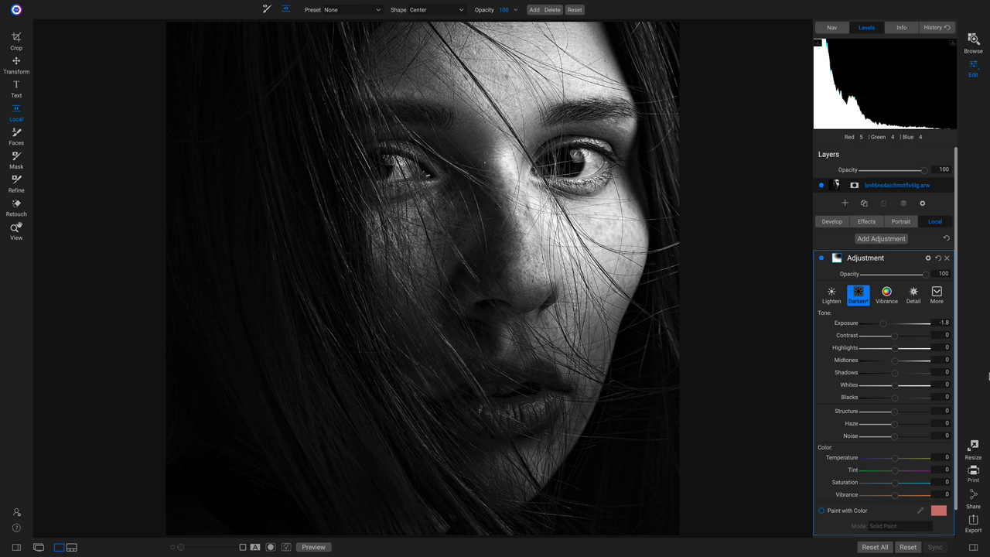
click(821, 259)
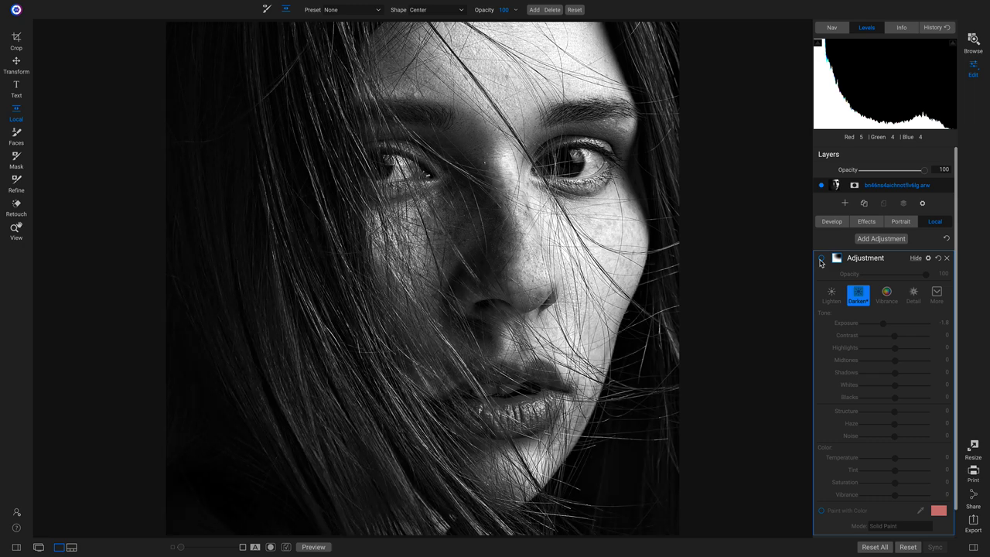
click(820, 260)
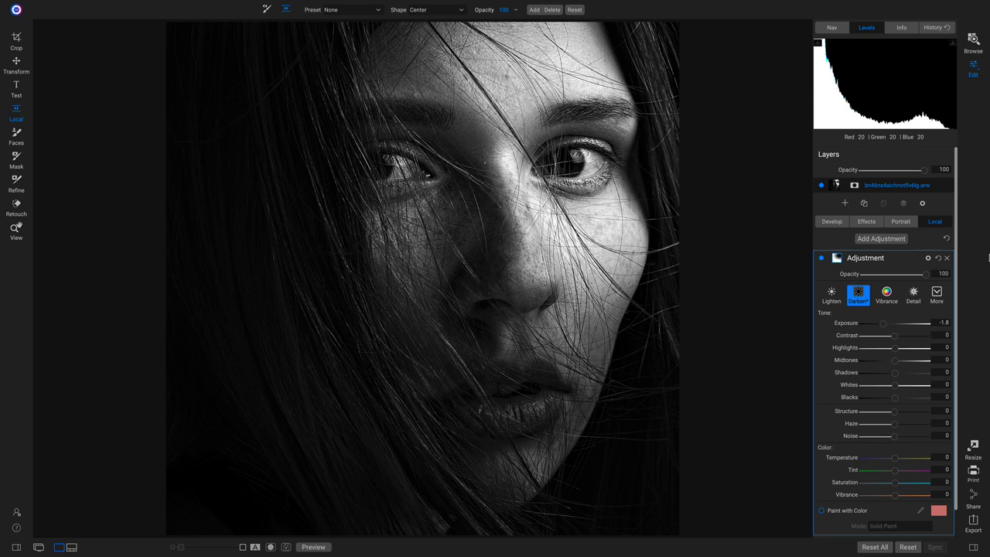
key(ctrl+p)
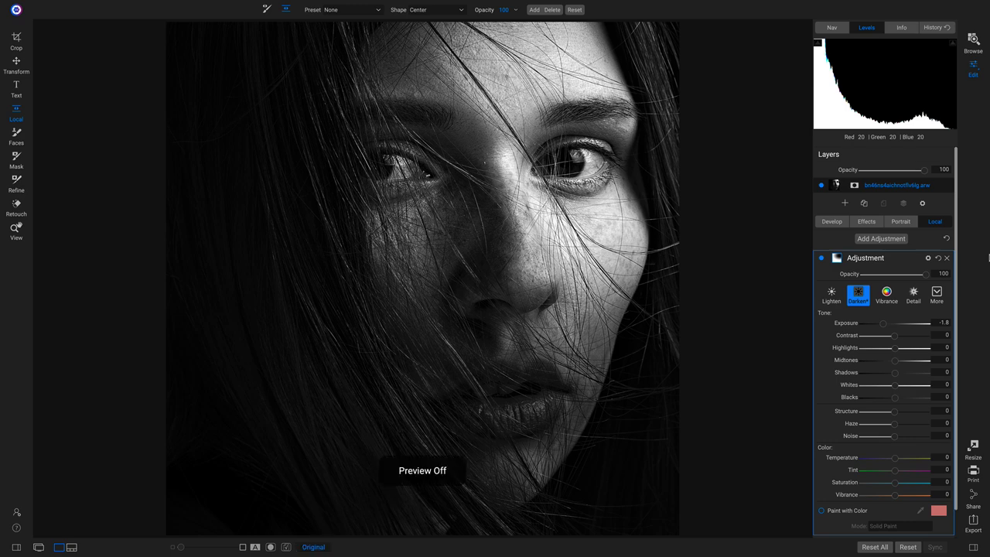
key(ctrl+p)
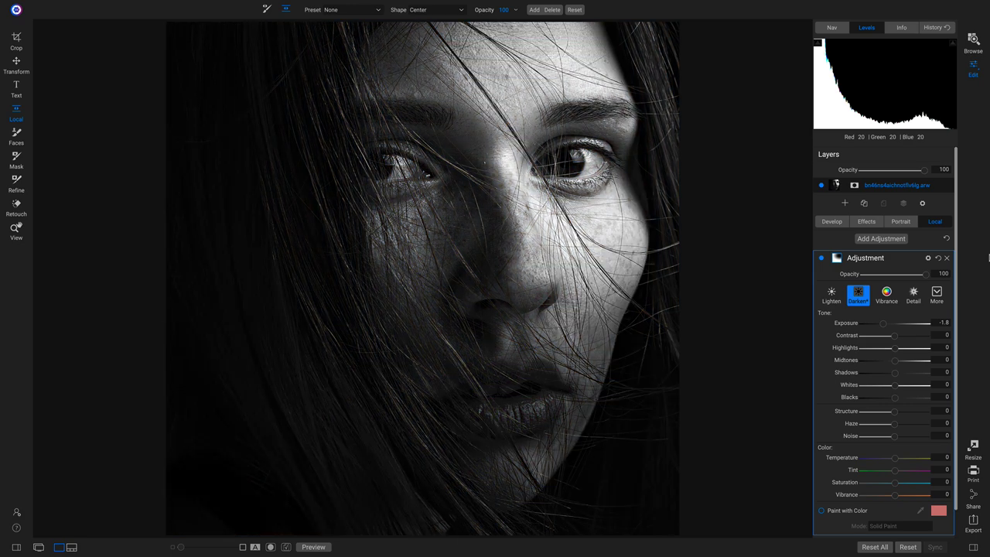
Step: Add a Vignette filter in the Big Softy style with Brightness -100 and compare the portrait with the original
click(867, 222)
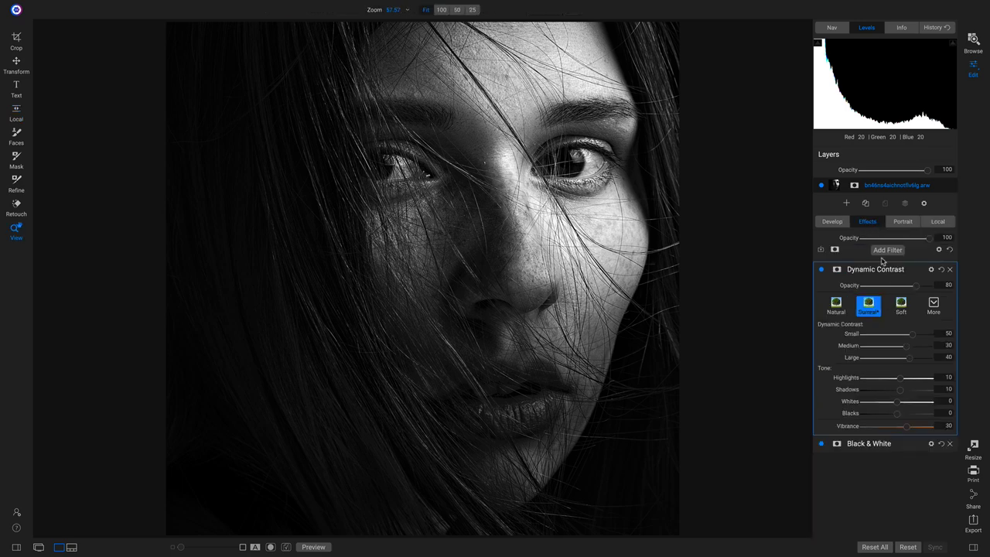
click(887, 251)
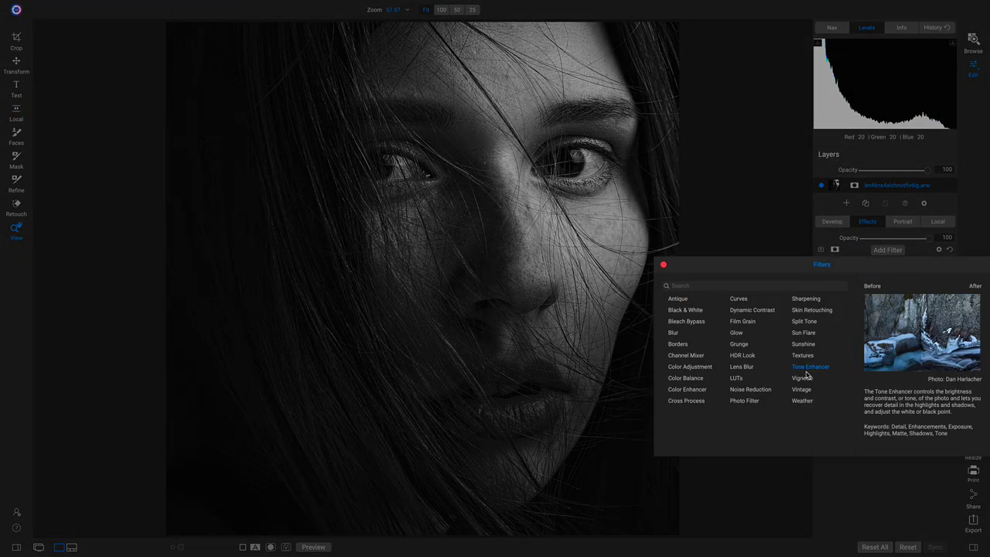
click(800, 378)
click(884, 305)
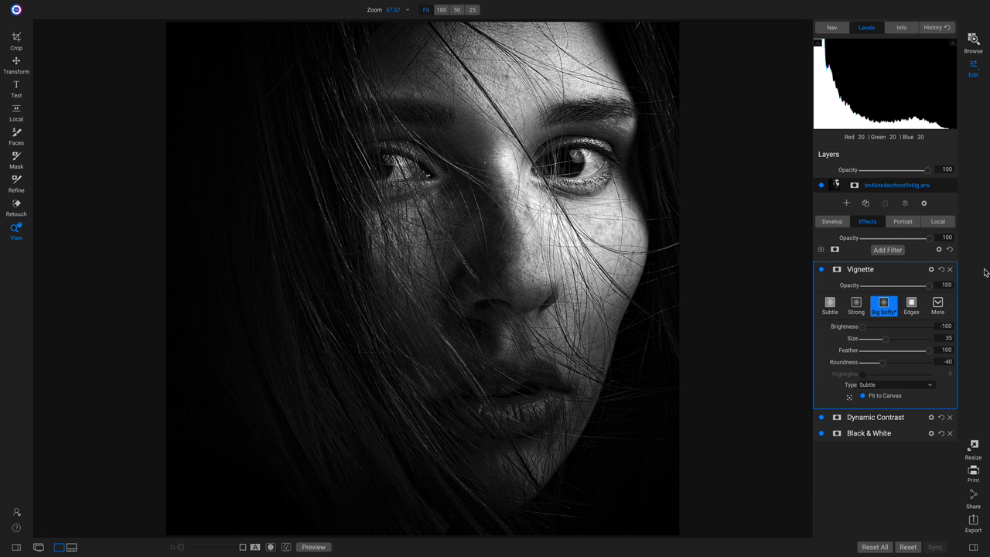
key(ctrl+p)
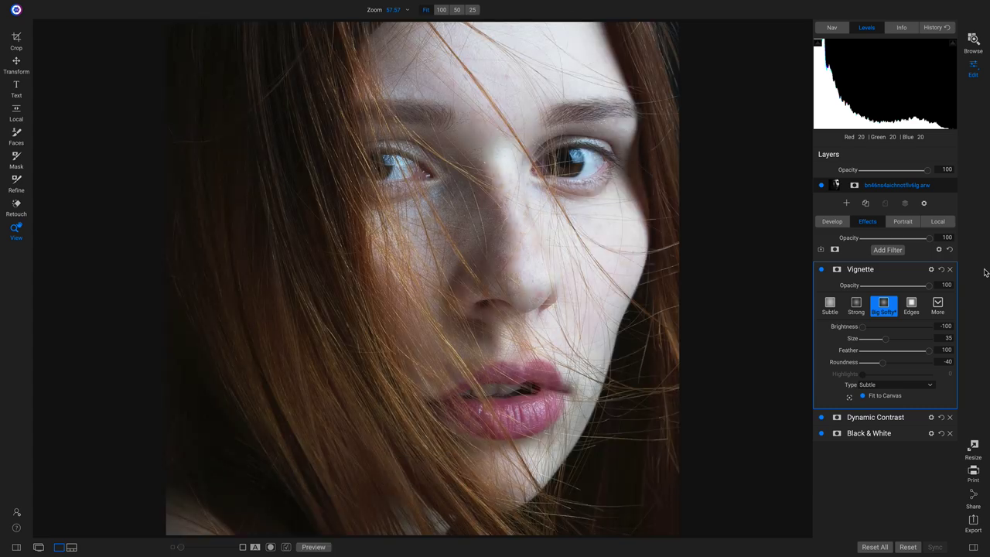
key(ctrl+p)
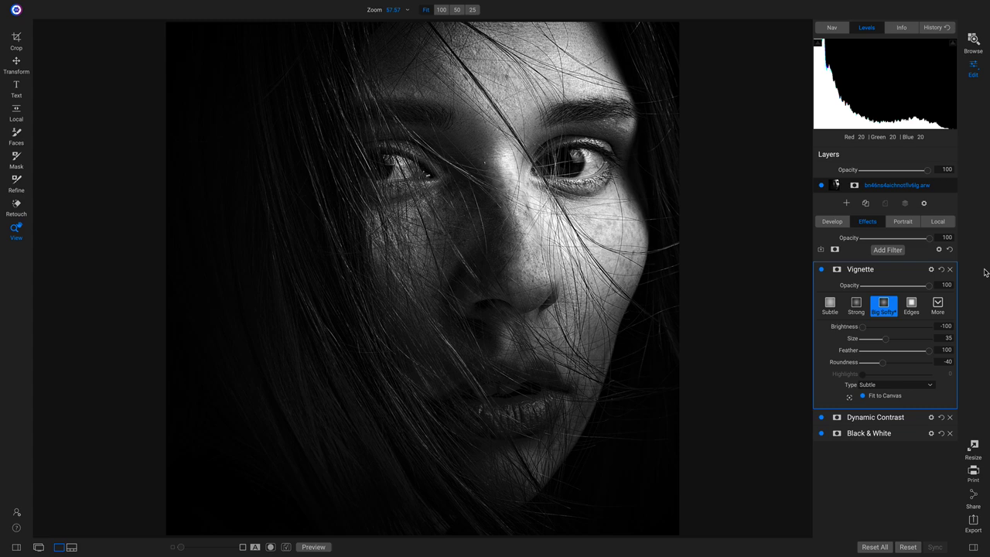